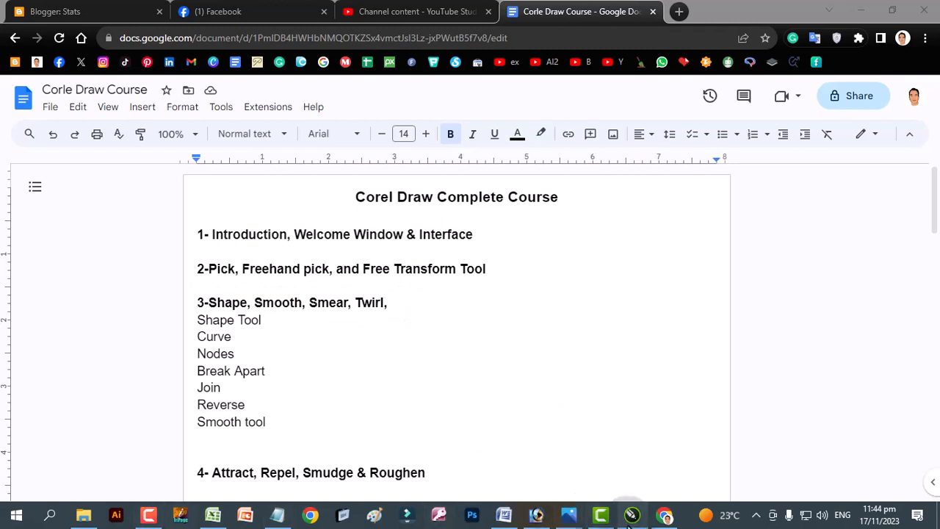
- Switch to CorelDRAW and look over the Shape, Smooth, Smear and Twirl tools grouped in the toolbox
click(600, 515)
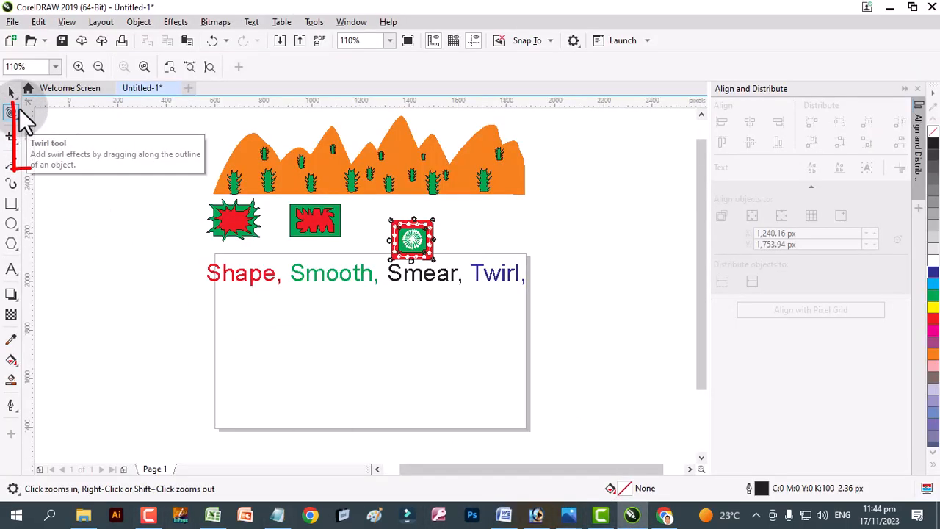
click(11, 112)
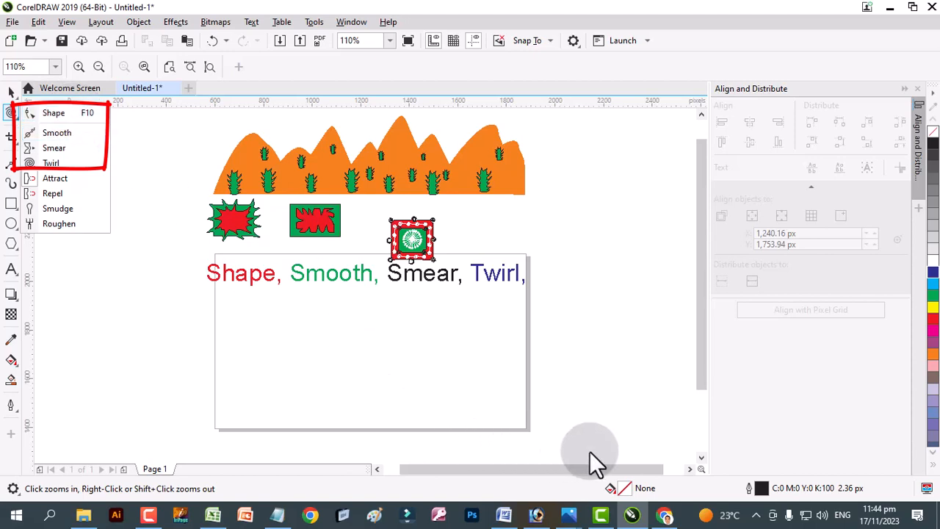
- Switch to the Corel Draw course outline in Google Docs and review the headings of lessons 1 to 3
click(664, 513)
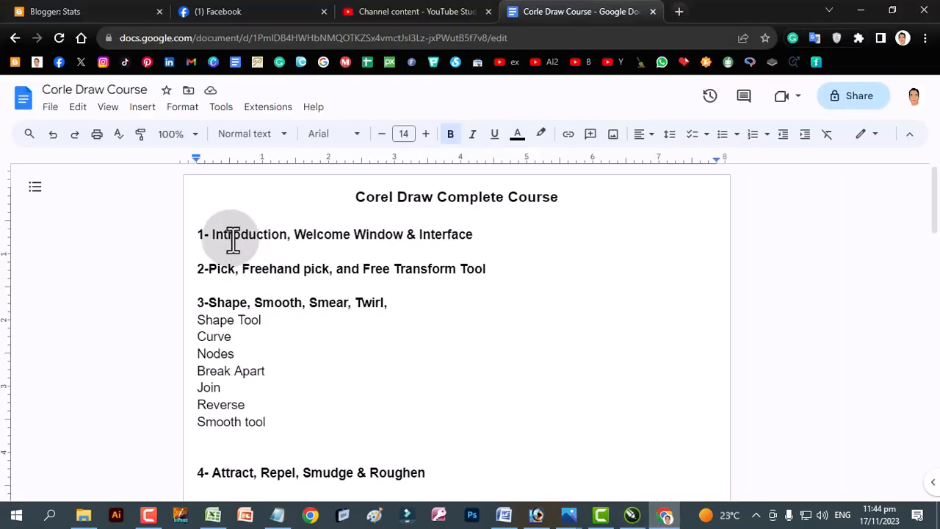
drag(212, 234, 474, 235)
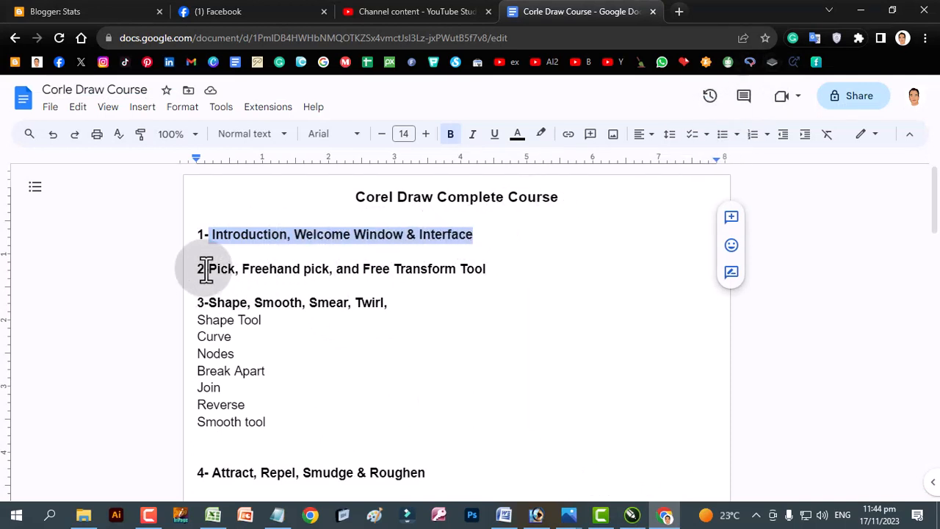
drag(208, 269, 502, 273)
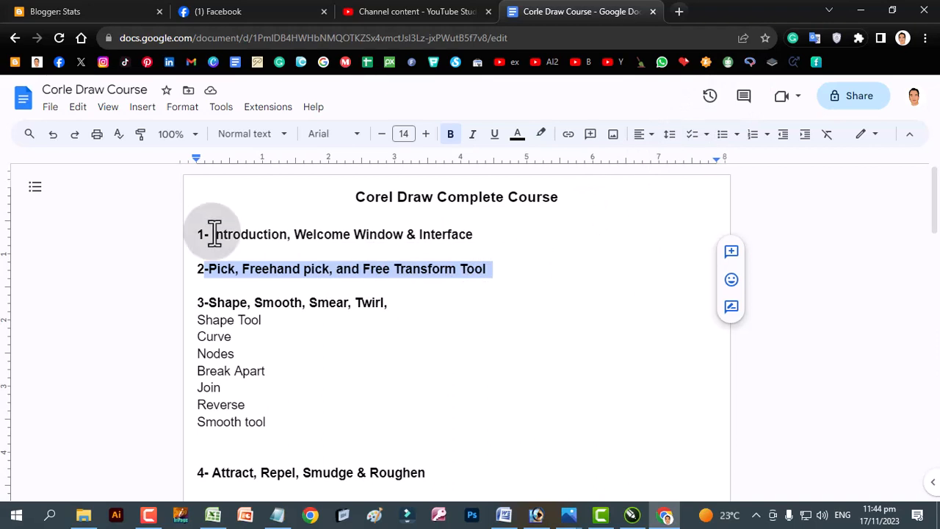
drag(211, 232, 529, 283)
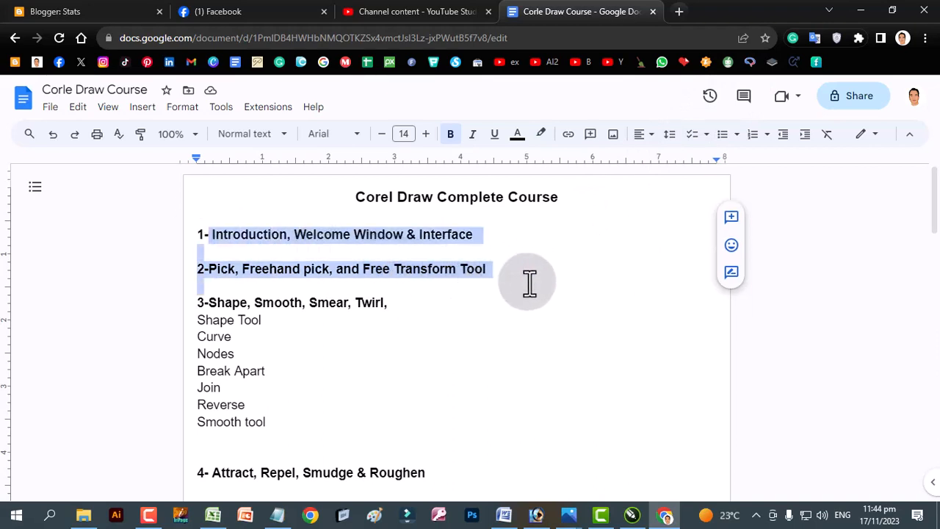
drag(400, 304, 153, 321)
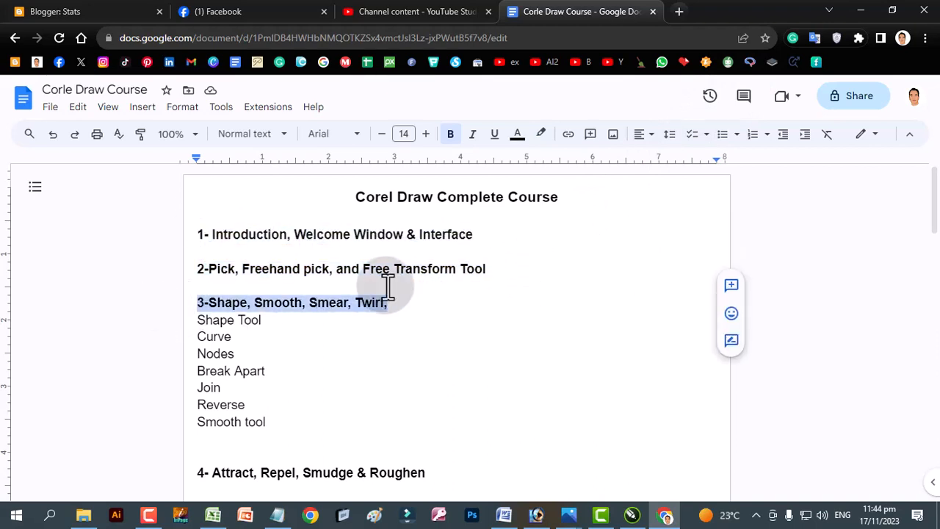
drag(224, 234, 501, 276)
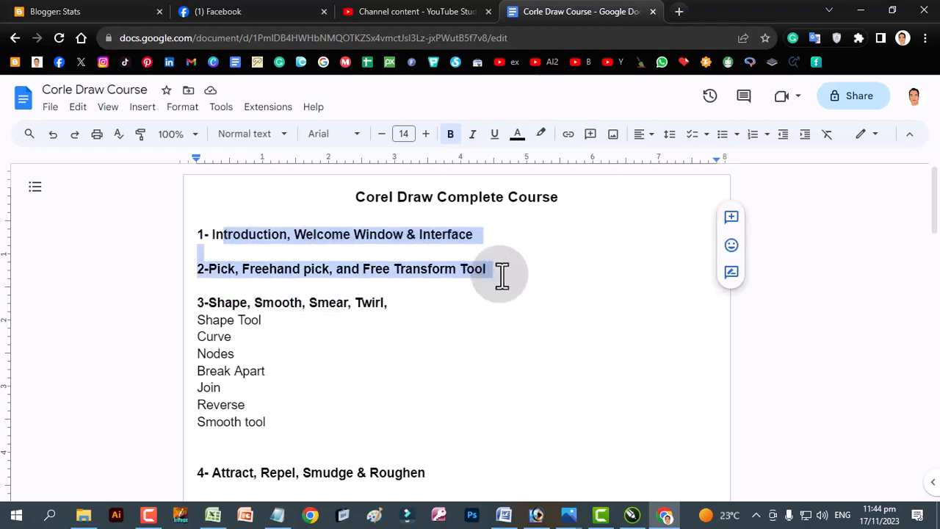
click(443, 291)
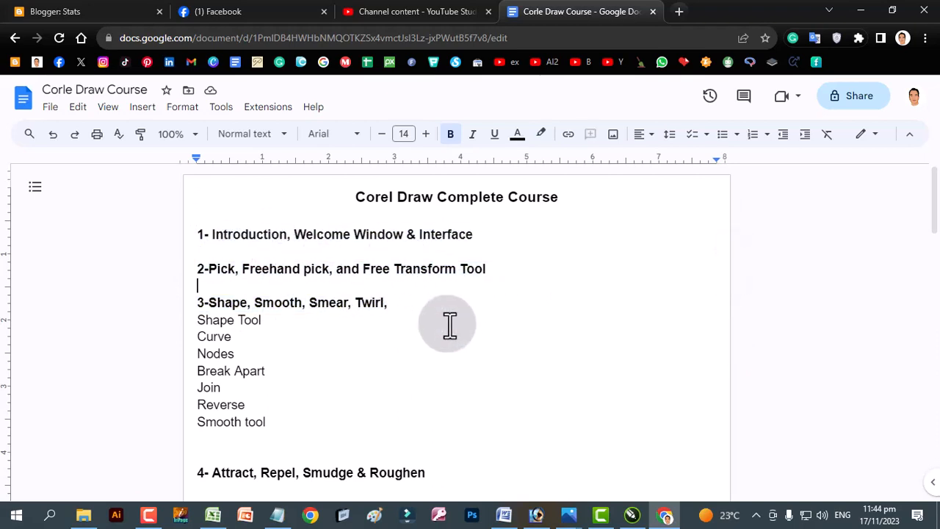
click(414, 304)
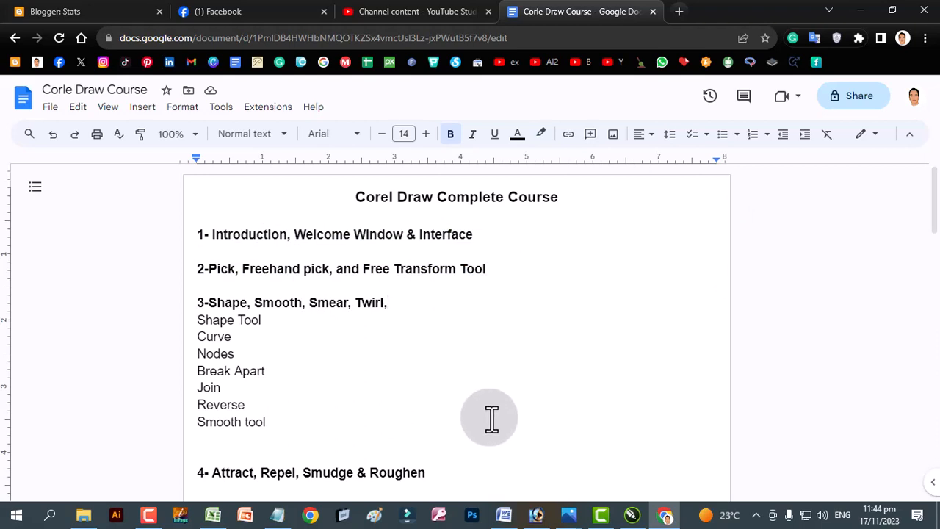
- Switch back to CorelDRAW, select the red "Shape," text and activate the Shape tool
click(630, 514)
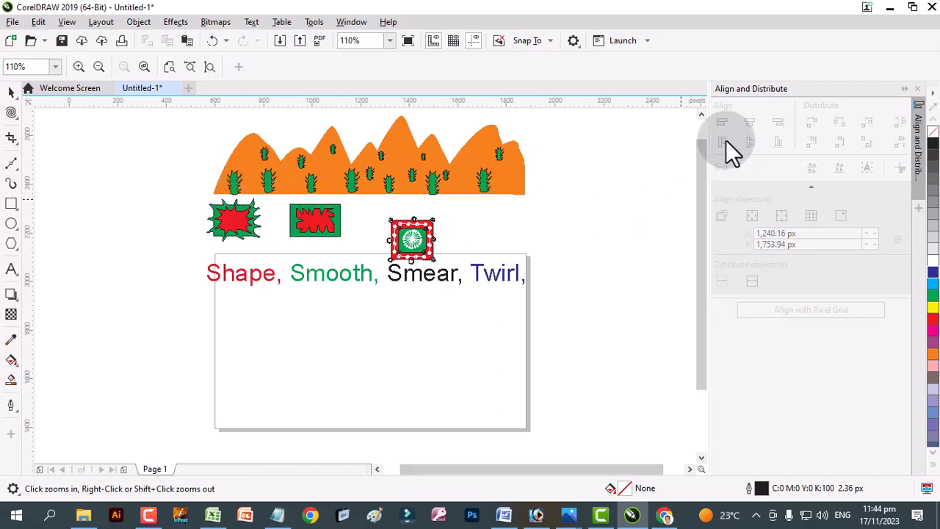
click(701, 114)
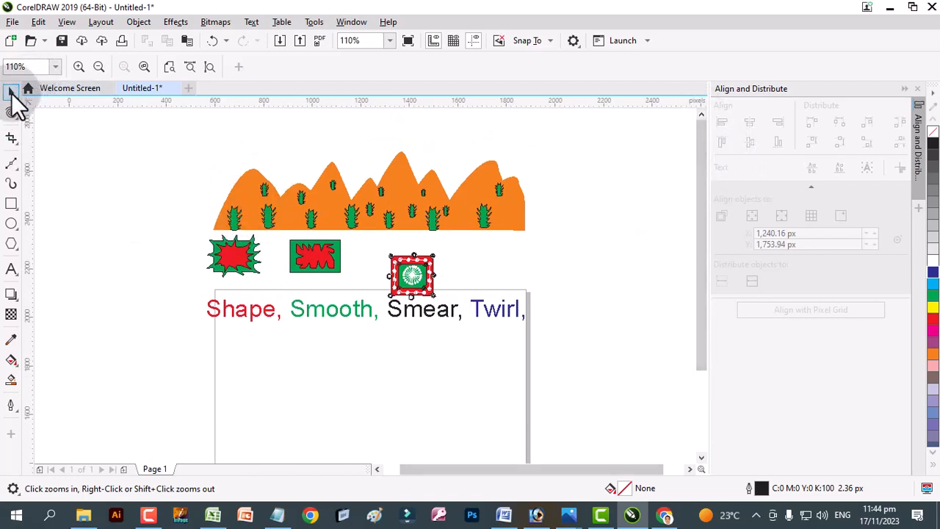
click(11, 93)
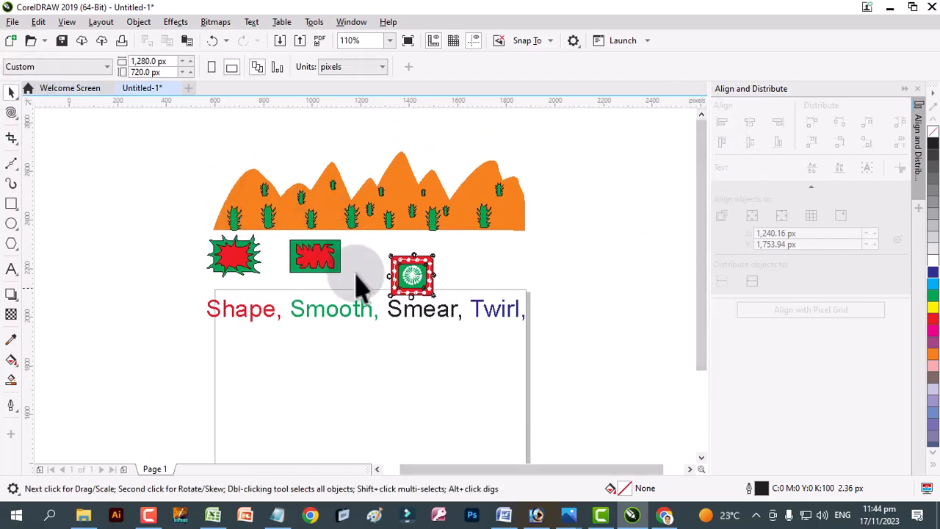
click(700, 457)
click(701, 456)
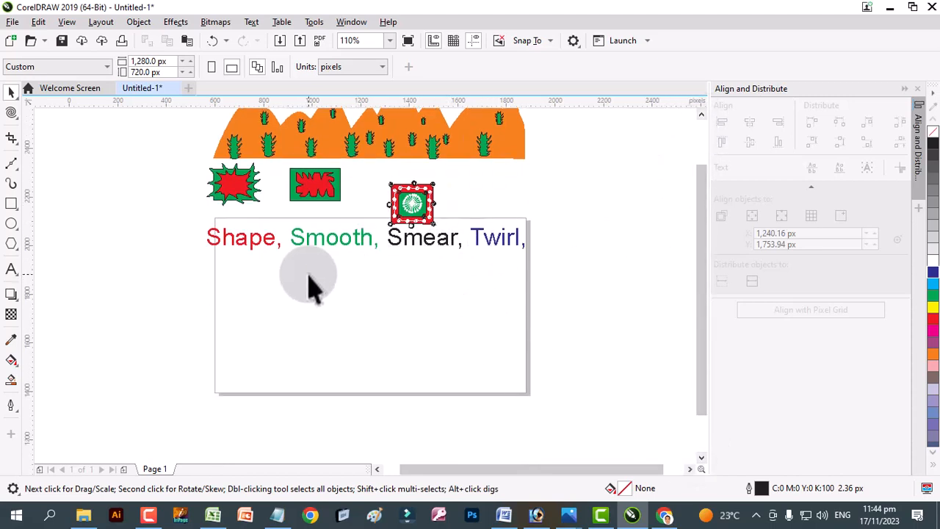
drag(195, 220, 283, 269)
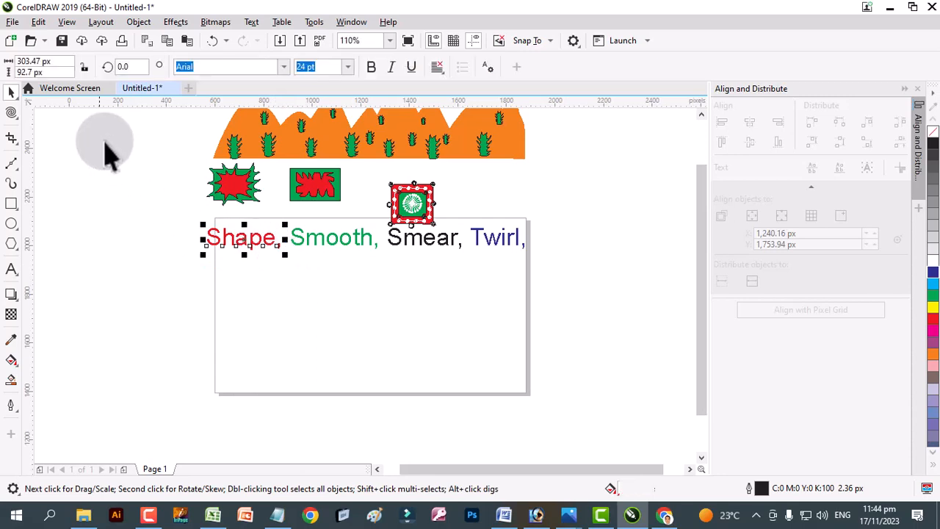
click(19, 120)
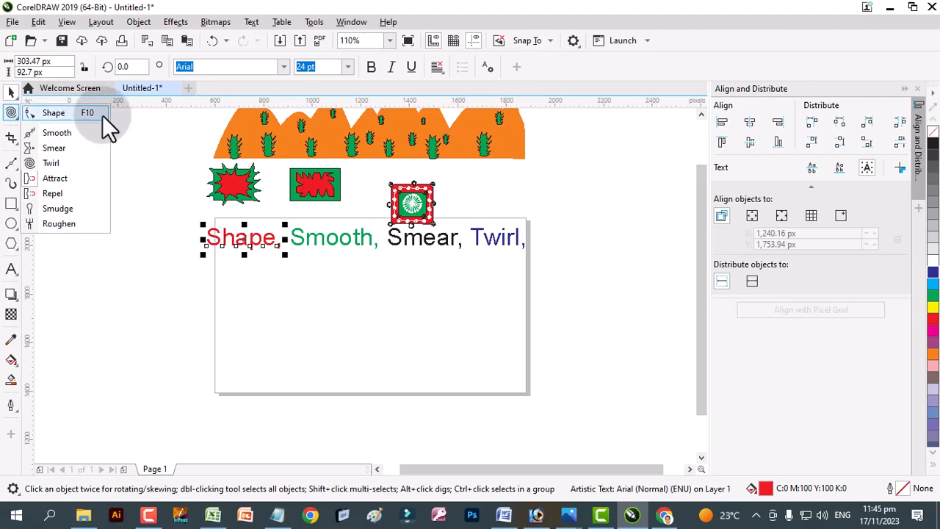
click(29, 115)
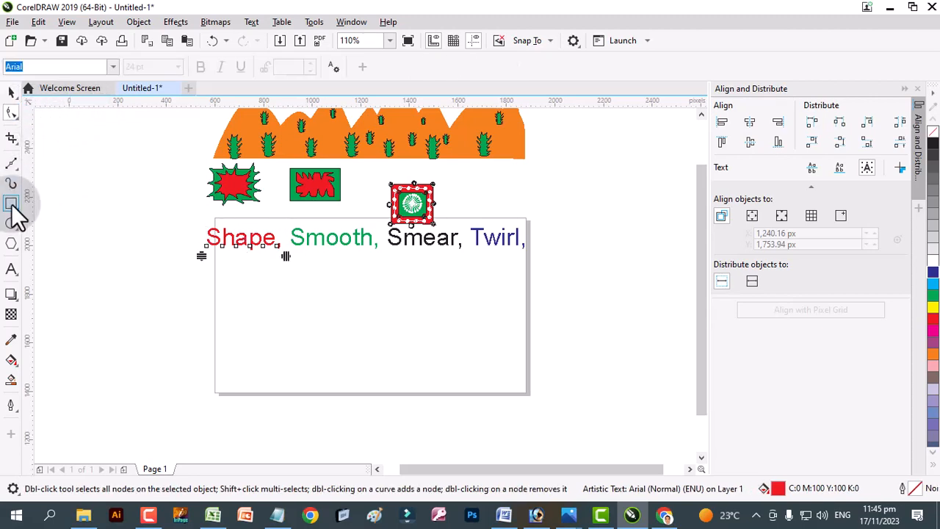
- Draw a rectangle about 309 by 248 px on the page below the "Shape," text
key(space)
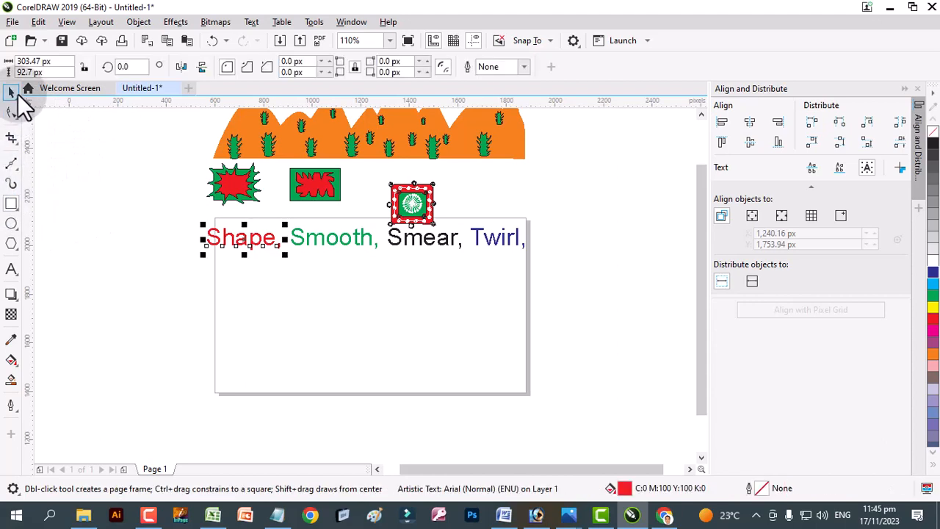
key(F6)
drag(242, 292, 322, 357)
scroll(295, 359, up, 2)
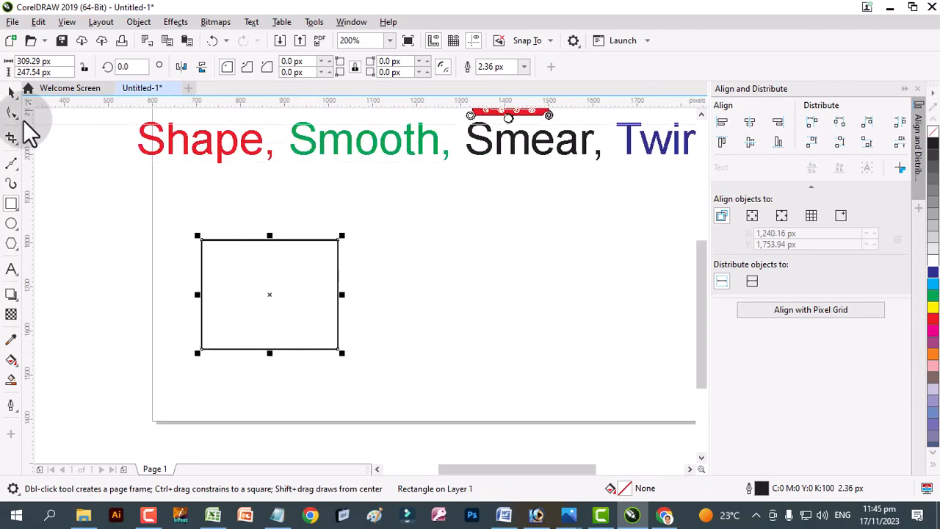
- Round all four corners of the rectangle to about 124 px with the Shape tool and return them to square
click(11, 113)
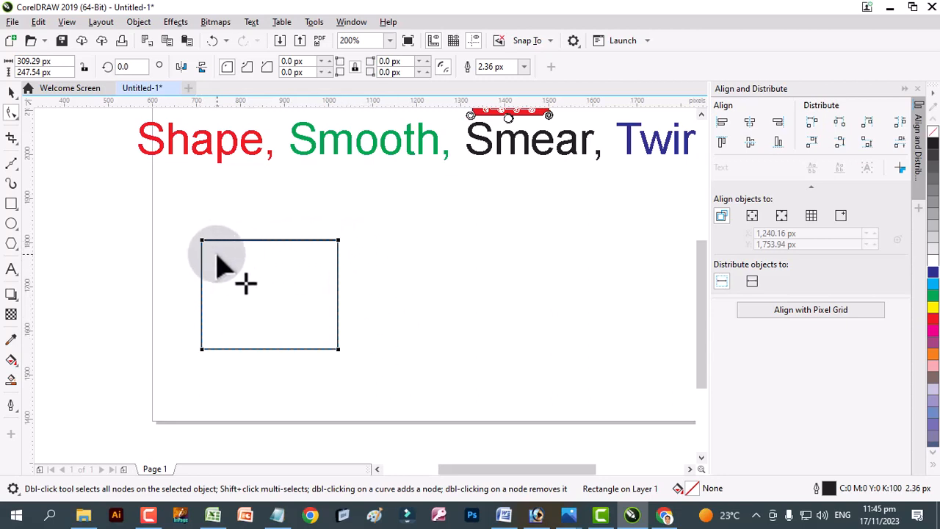
scroll(210, 250, up, 1)
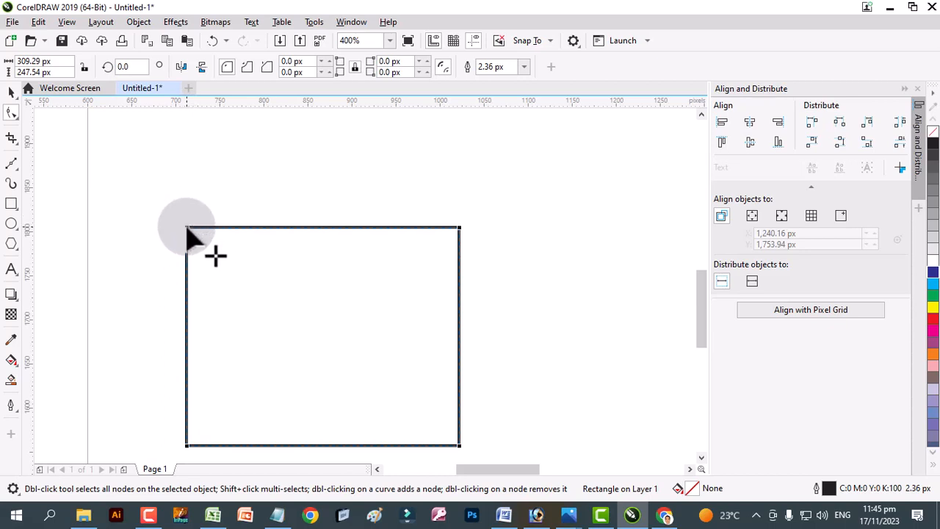
drag(186, 227, 329, 387)
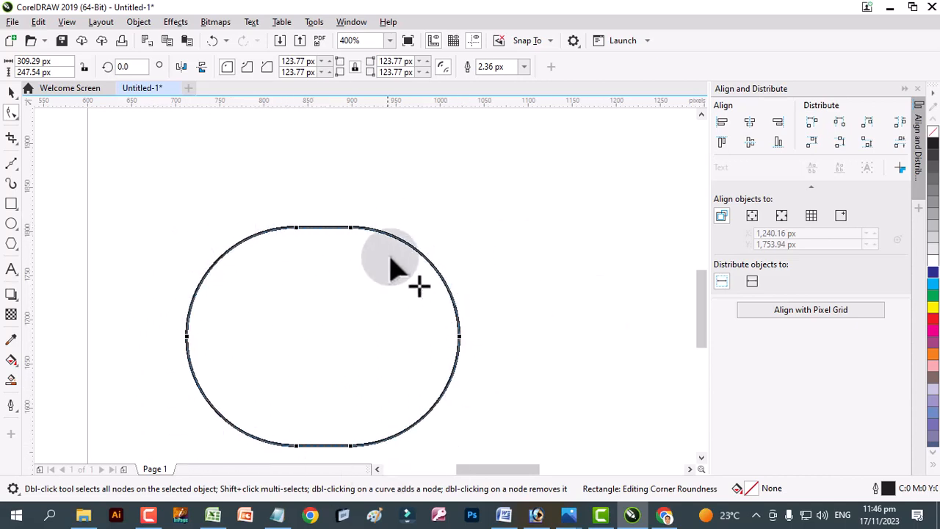
drag(296, 229, 153, 226)
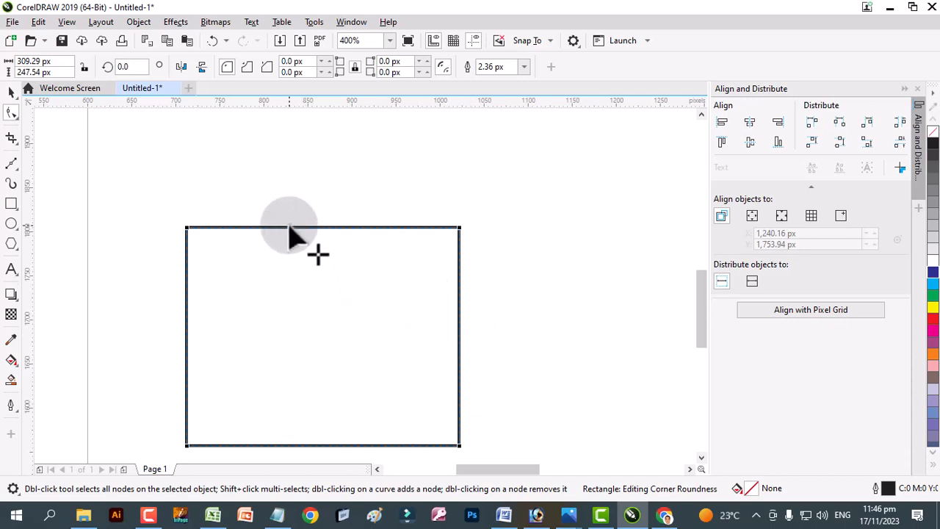
- Convert the rectangle to curves
click(12, 94)
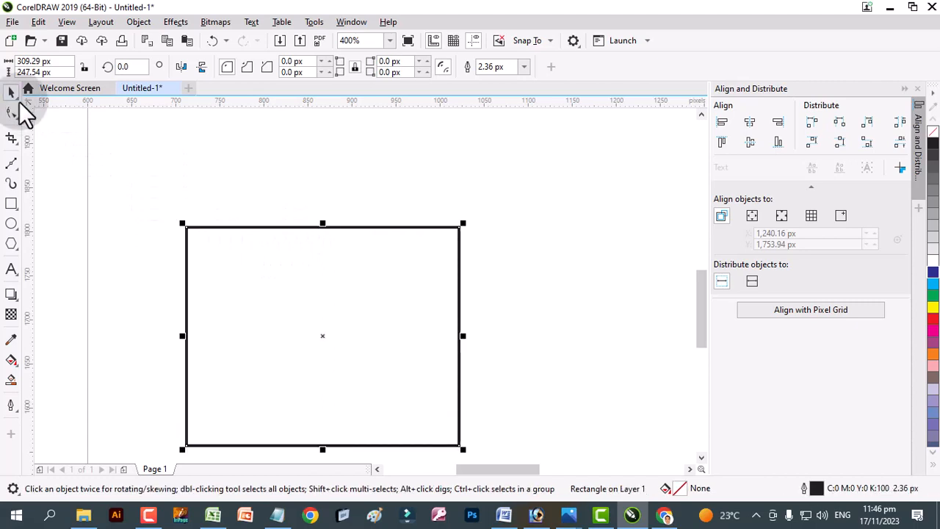
right_click(323, 337)
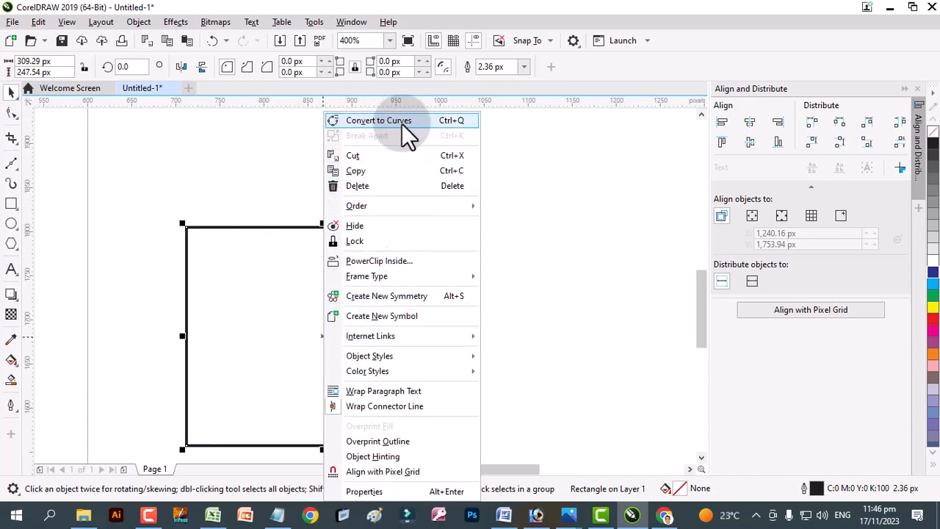
click(453, 123)
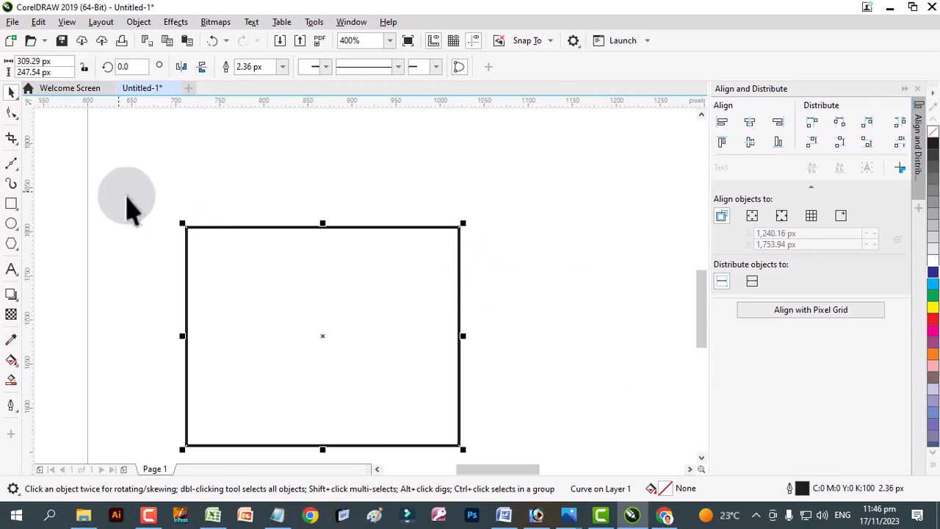
- Reshape the curve into a slanted quadrilateral by lowering its upper-left node and raising both lower nodes with the Shape tool
click(17, 117)
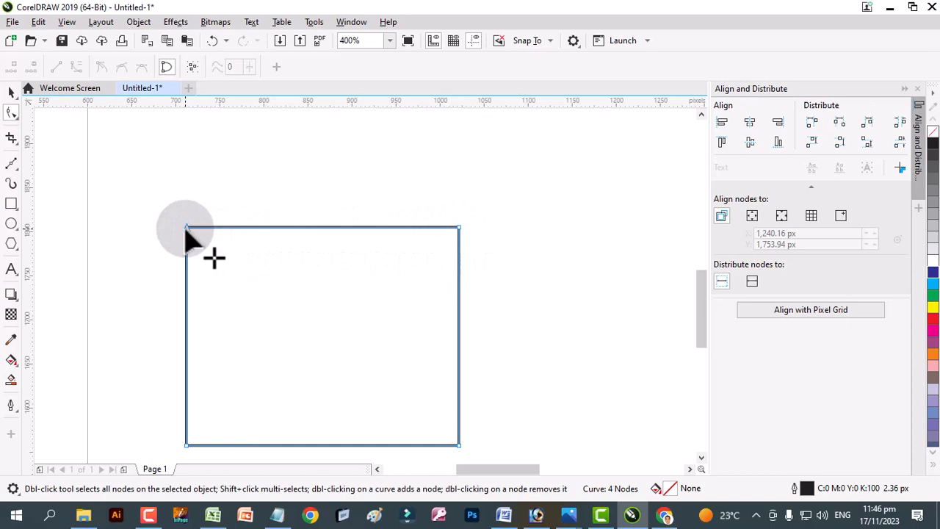
drag(188, 229, 218, 266)
drag(180, 249, 174, 245)
drag(458, 445, 458, 391)
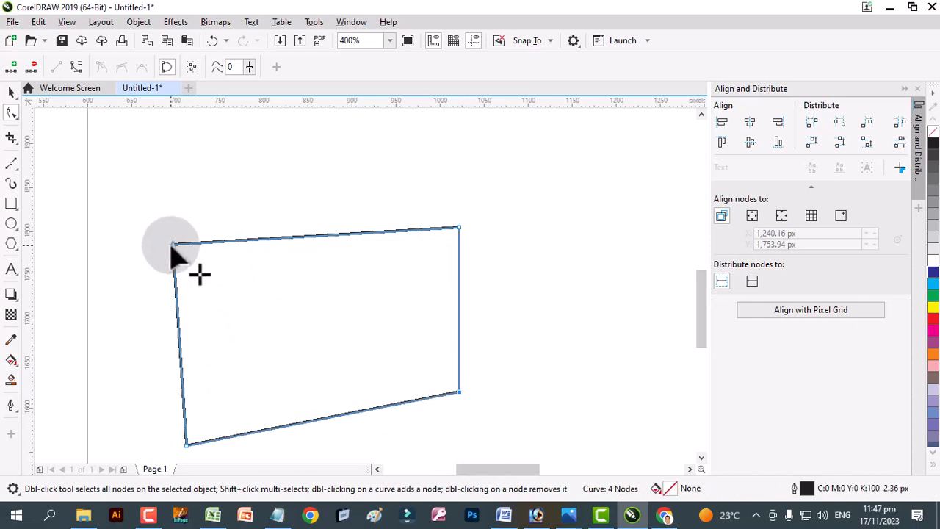
drag(173, 245, 188, 258)
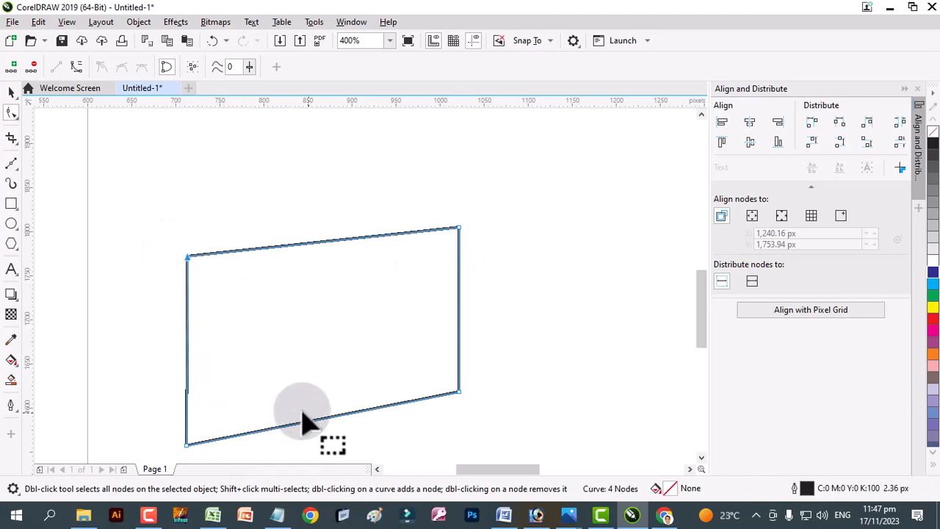
drag(188, 445, 189, 433)
- Fill the slanted shape with red and remove the fill again
click(932, 318)
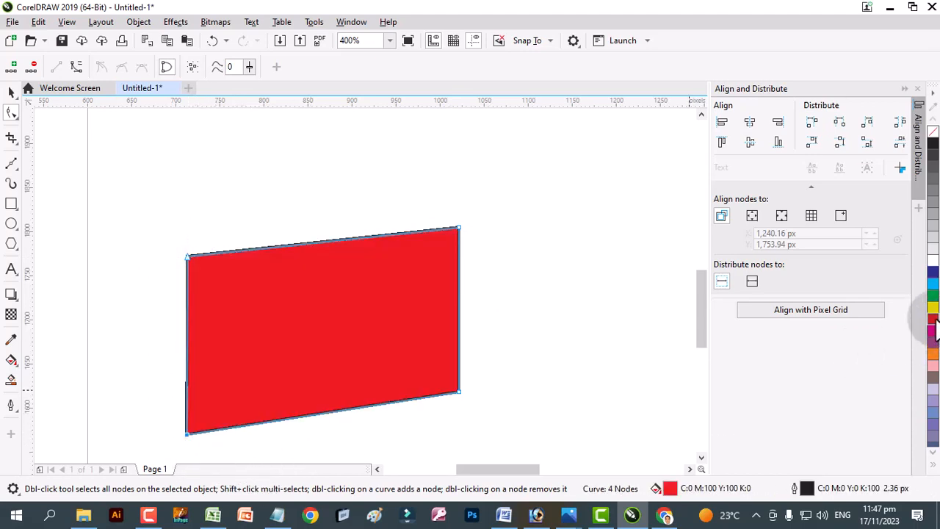
click(11, 91)
click(357, 268)
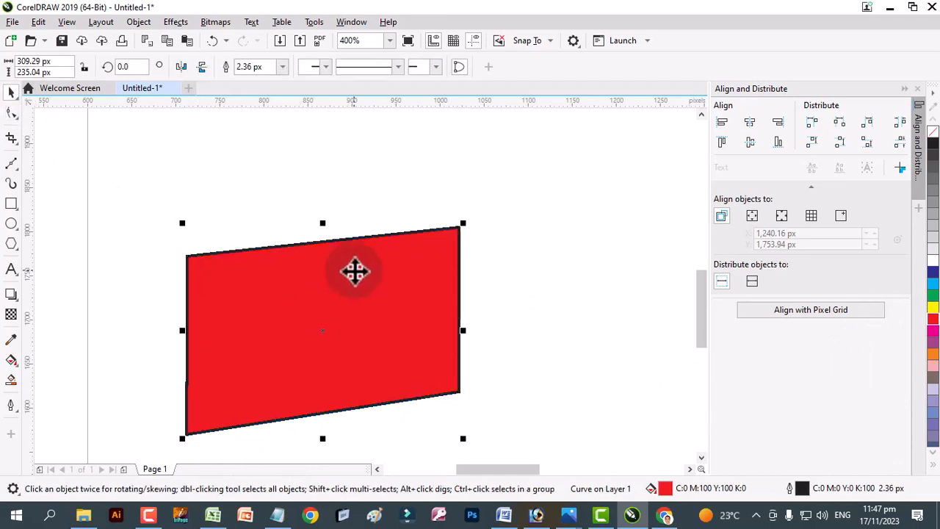
click(932, 131)
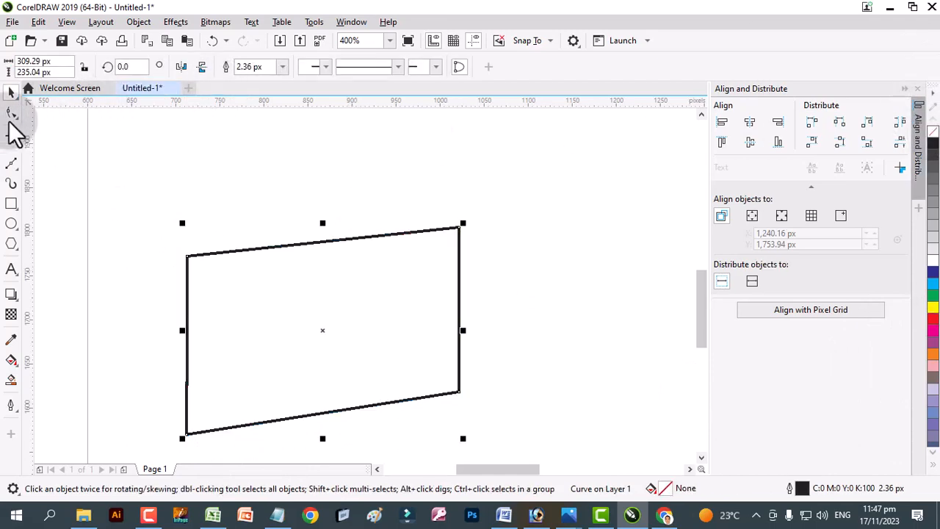
- Add a node near the middle of the shape's upper edge with the Shape tool
click(11, 112)
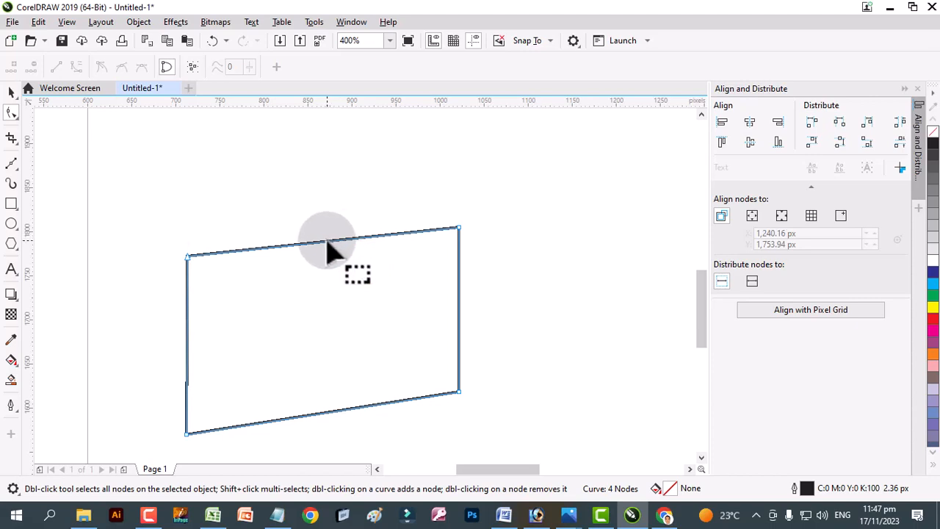
click(325, 241)
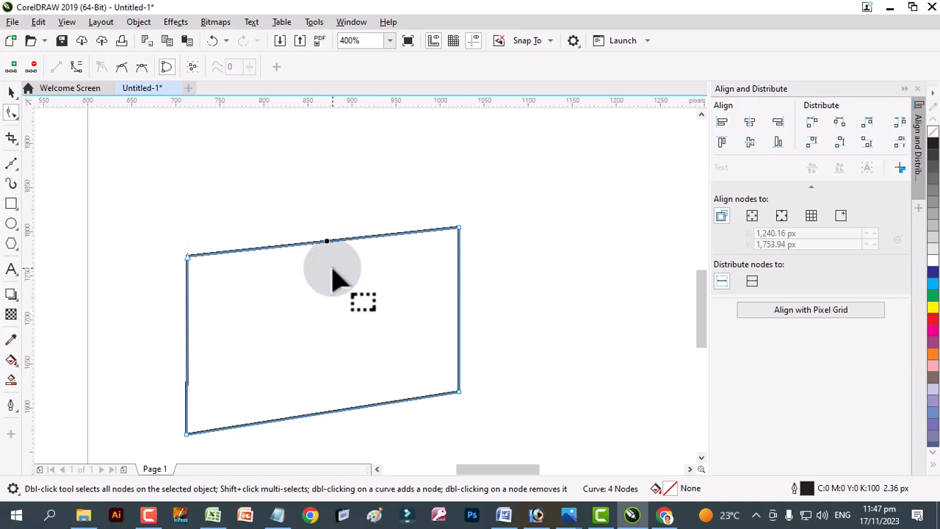
click(12, 67)
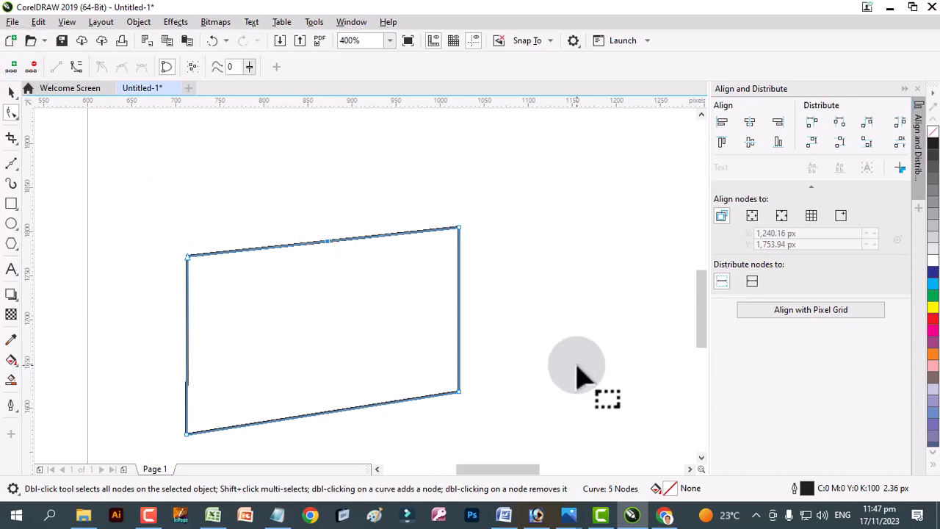
- Add nodes midway on the right and left edges and pull the upper, right and left mid-edge nodes outward into points
double_click(459, 304)
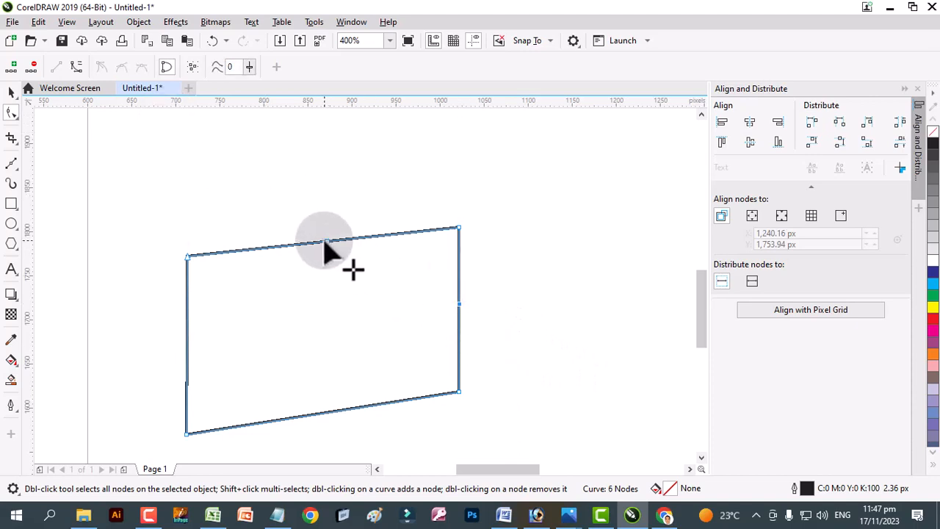
drag(324, 241, 321, 201)
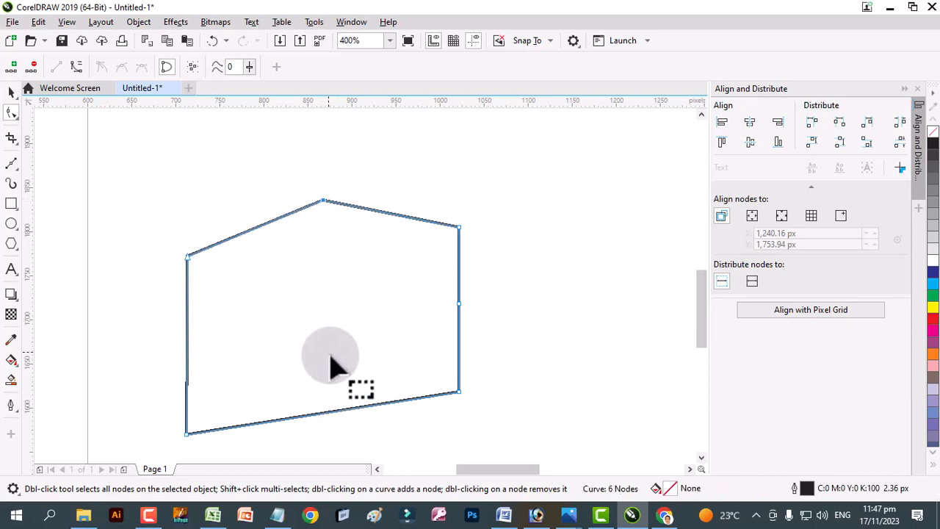
mouse_move(324, 202)
mouse_down()
mouse_move(327, 192)
mouse_move(313, 196)
mouse_move(325, 197)
mouse_up()
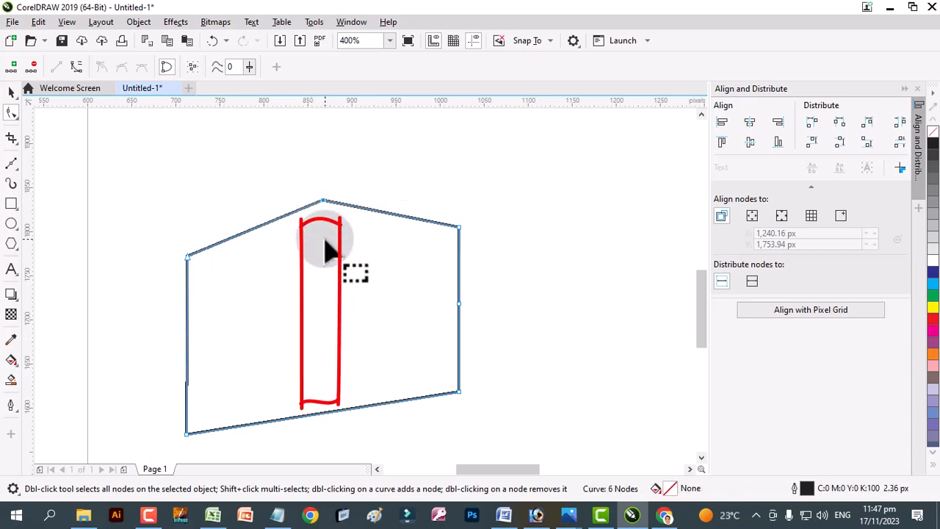
mouse_move(465, 309)
mouse_down()
mouse_move(511, 301)
mouse_move(508, 317)
mouse_move(480, 318)
mouse_up()
drag(185, 336, 152, 353)
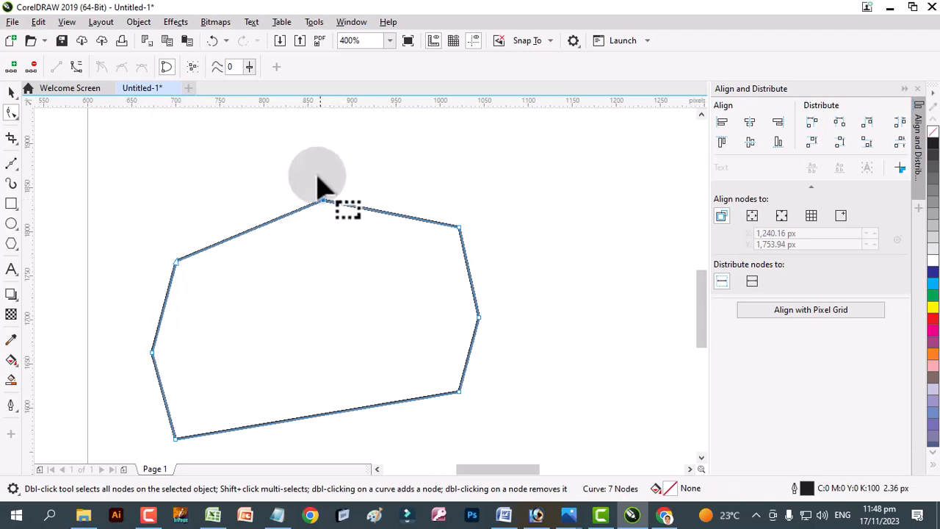
- Convert the shape's upper-left edge to a curve and bend it outward into an arc
click(83, 68)
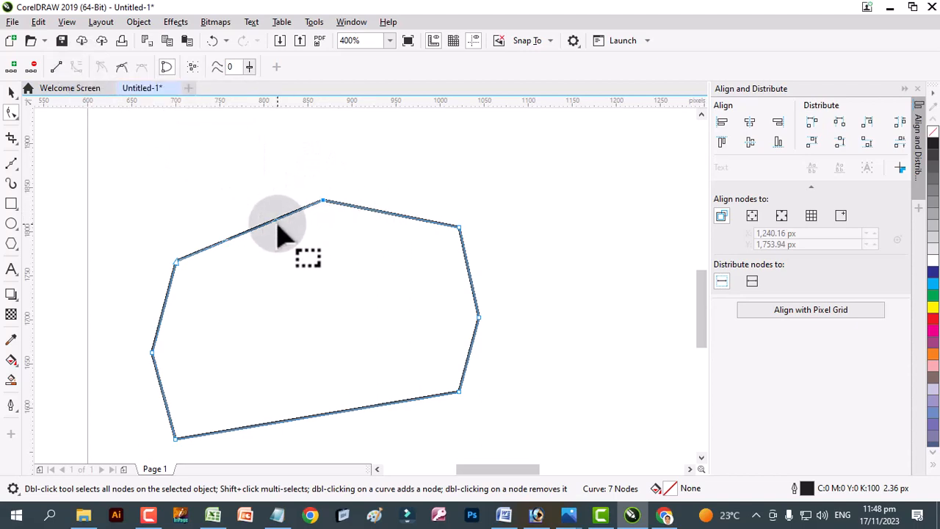
drag(275, 218, 207, 209)
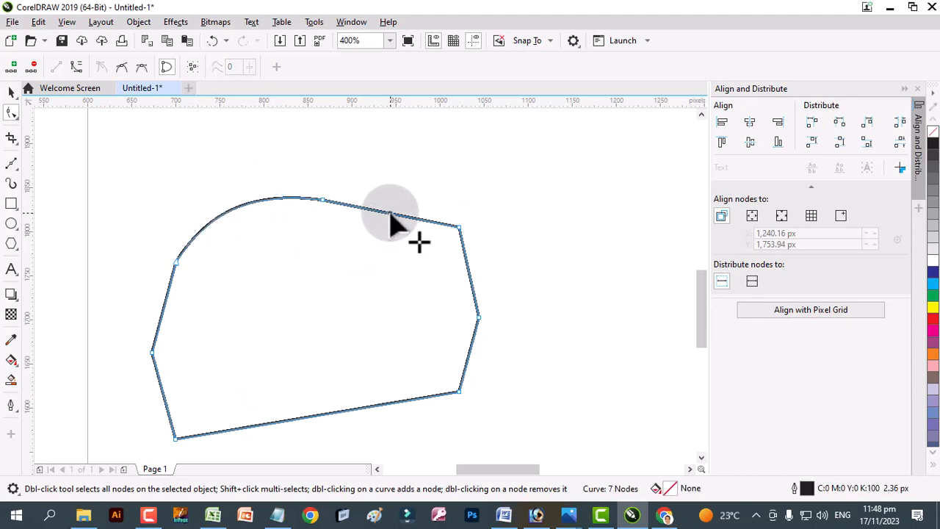
- Add a node midway on the upper-right edge, bend the segment beside it upward, and shift the node slightly up and right
click(74, 70)
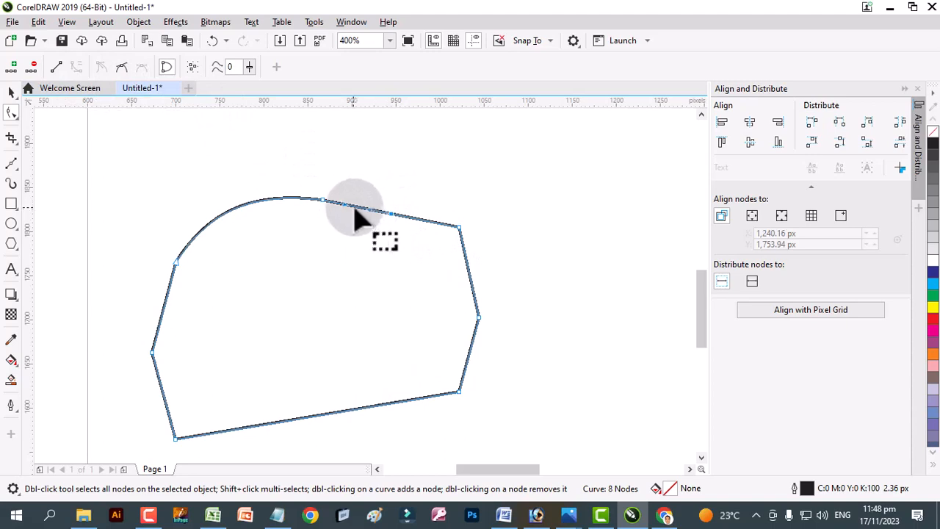
drag(353, 208, 377, 190)
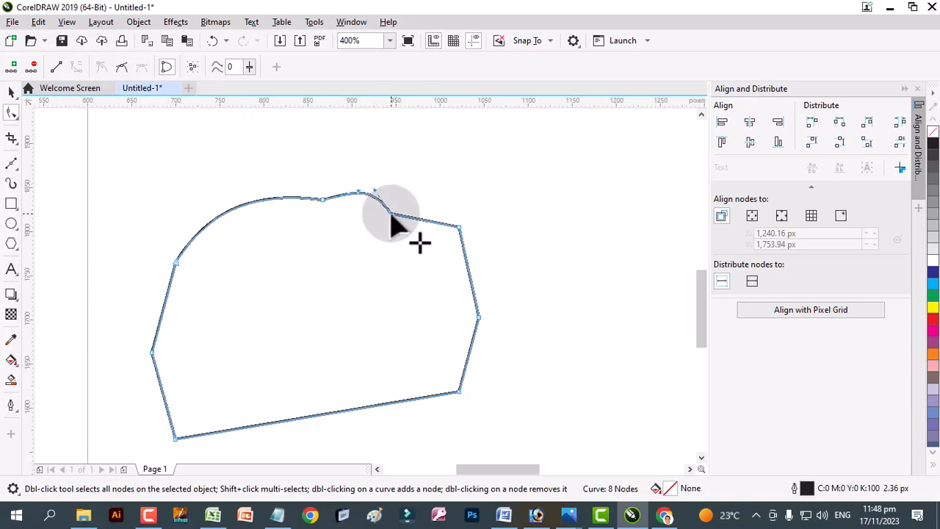
click(459, 228)
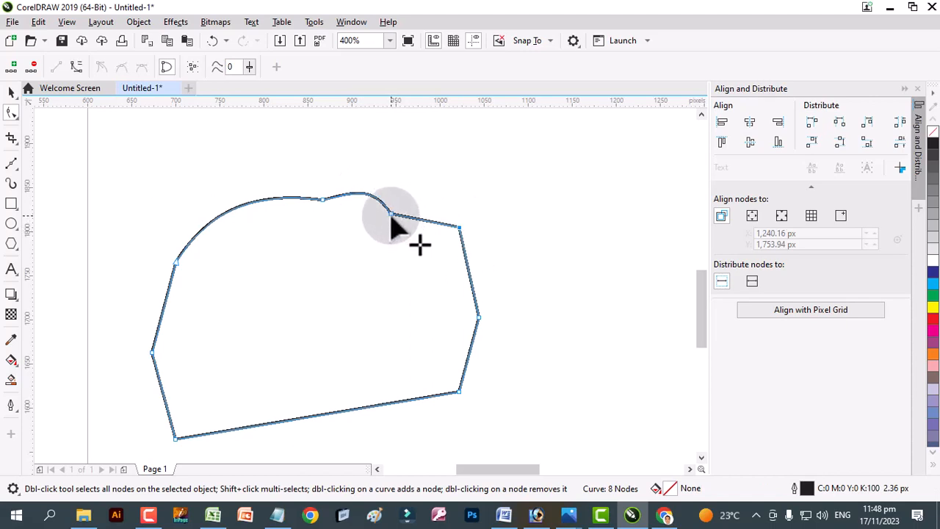
drag(391, 213, 351, 205)
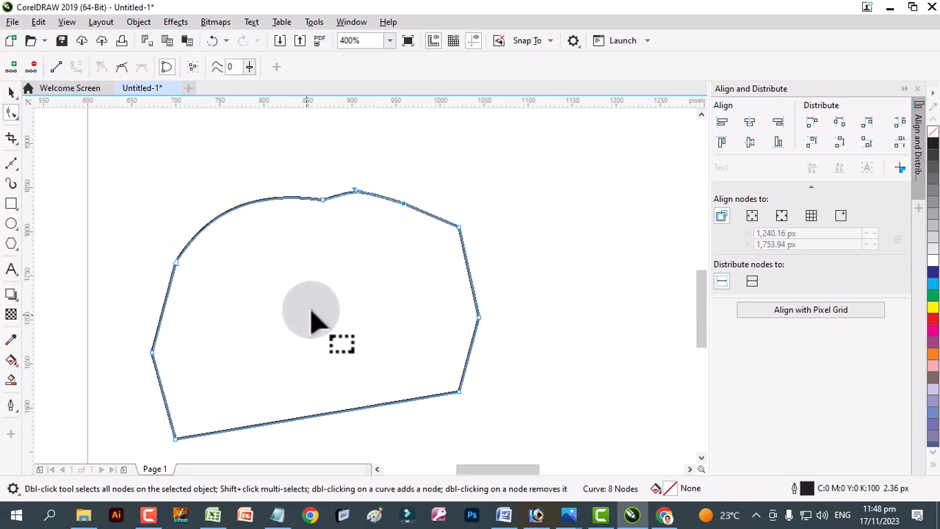
- Delete the shape's four added nodes: the upper-right edge node, the peak node, and the left and right mid-edge nodes
click(34, 66)
click(332, 208)
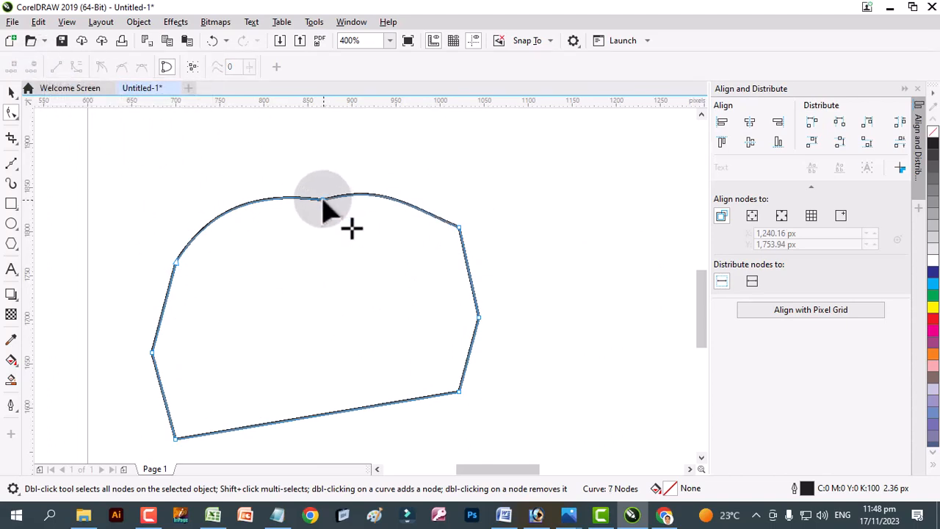
click(323, 199)
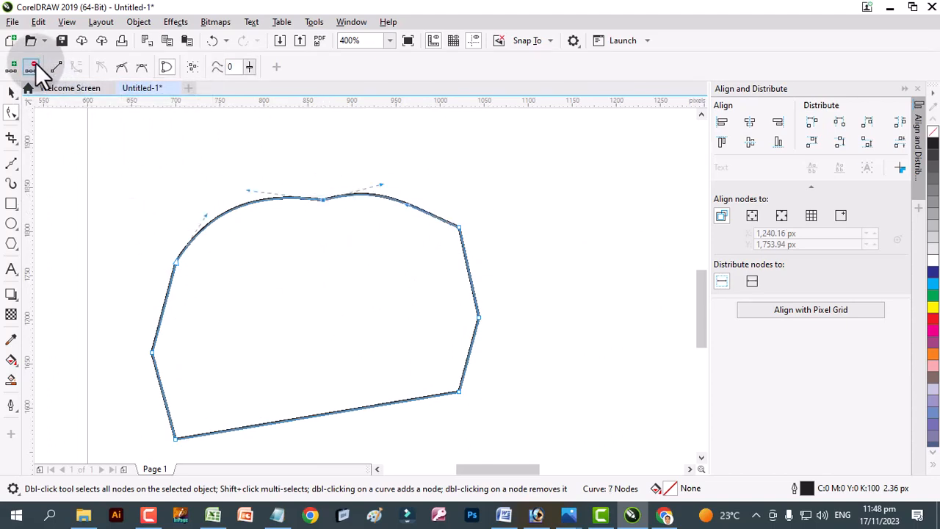
click(34, 66)
click(153, 351)
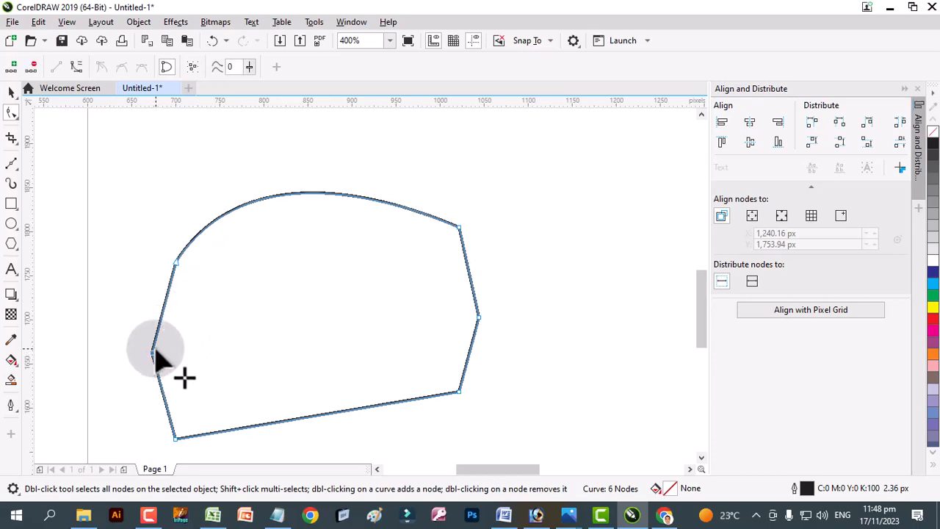
click(33, 68)
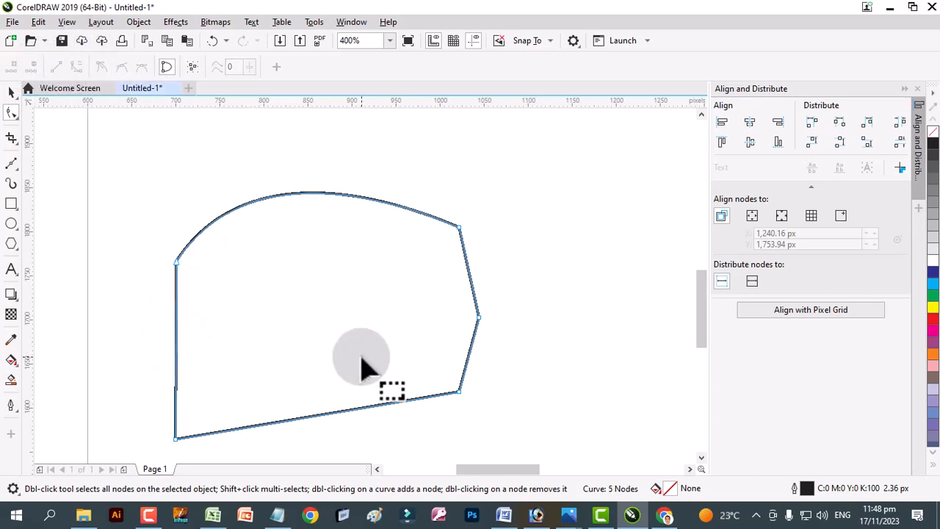
click(478, 317)
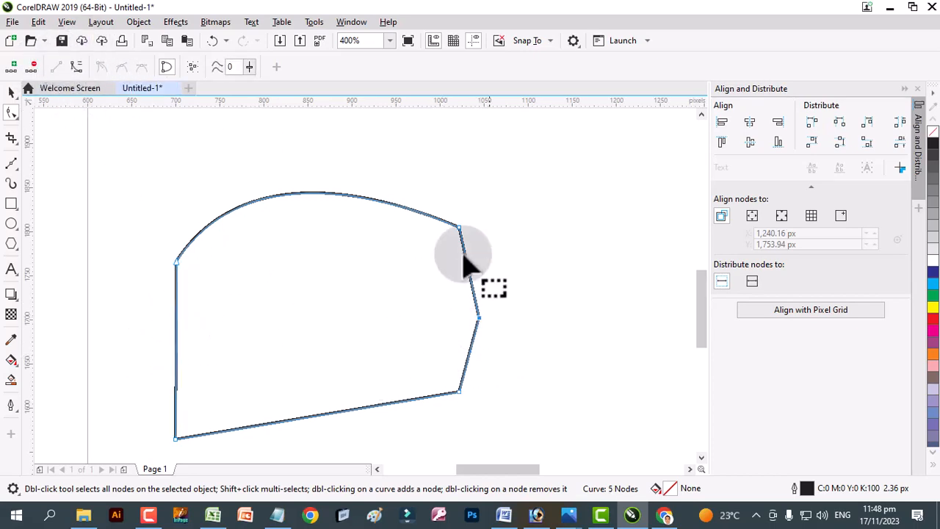
click(33, 68)
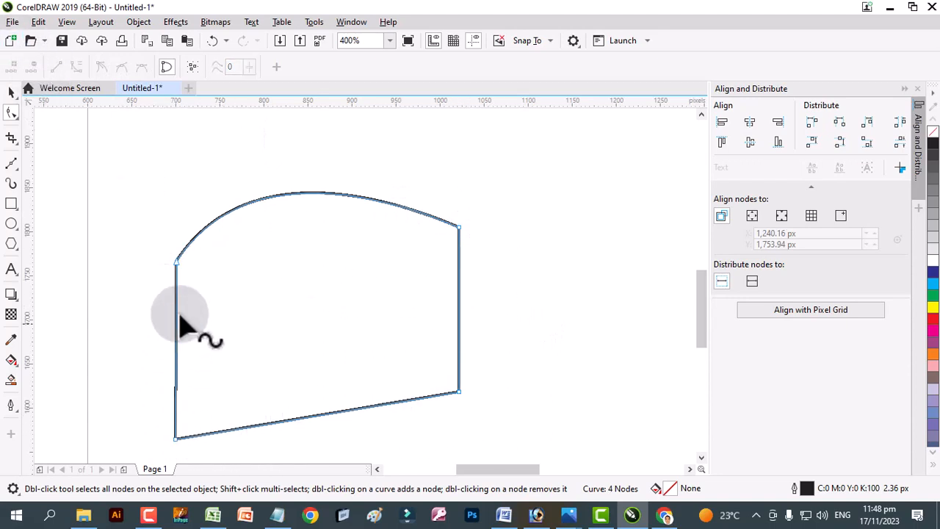
- Add a node at the crest of the arch, lower it slightly, and remove it with Reduce Nodes
click(312, 196)
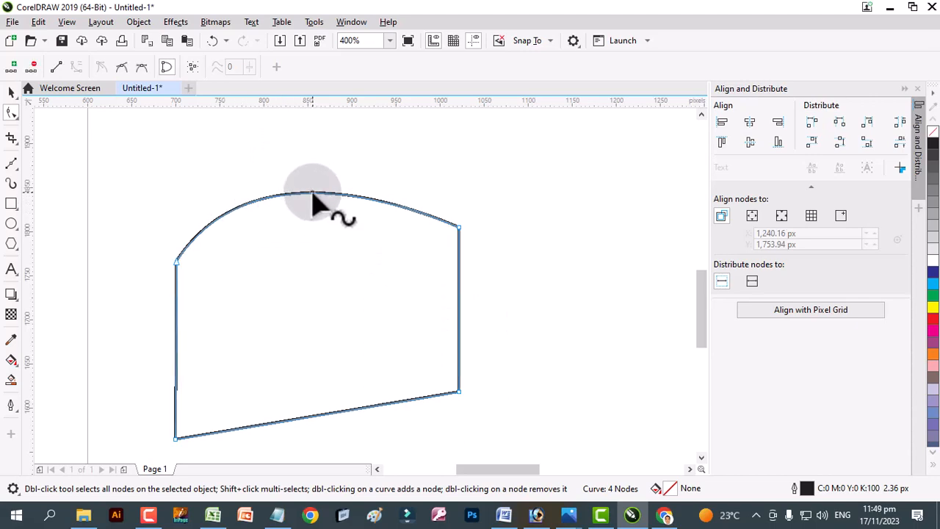
drag(312, 195, 312, 202)
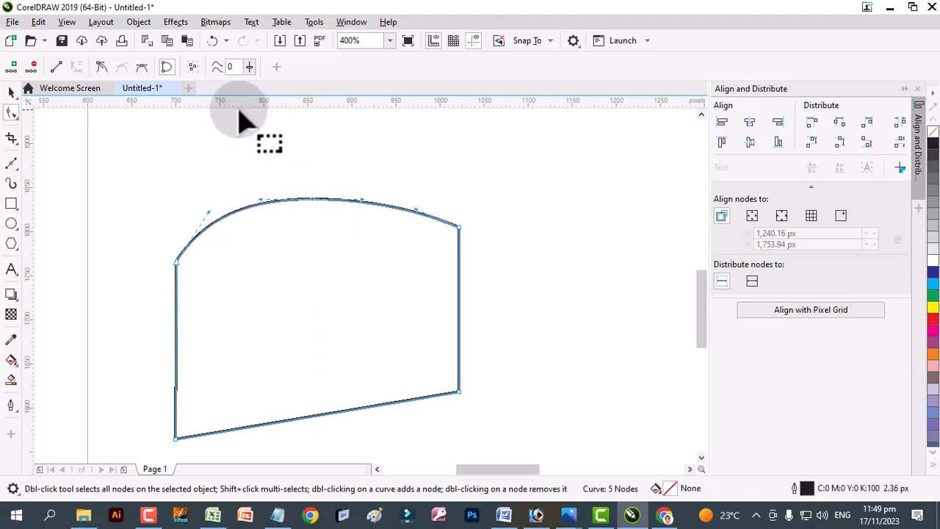
click(250, 68)
drag(248, 72, 297, 84)
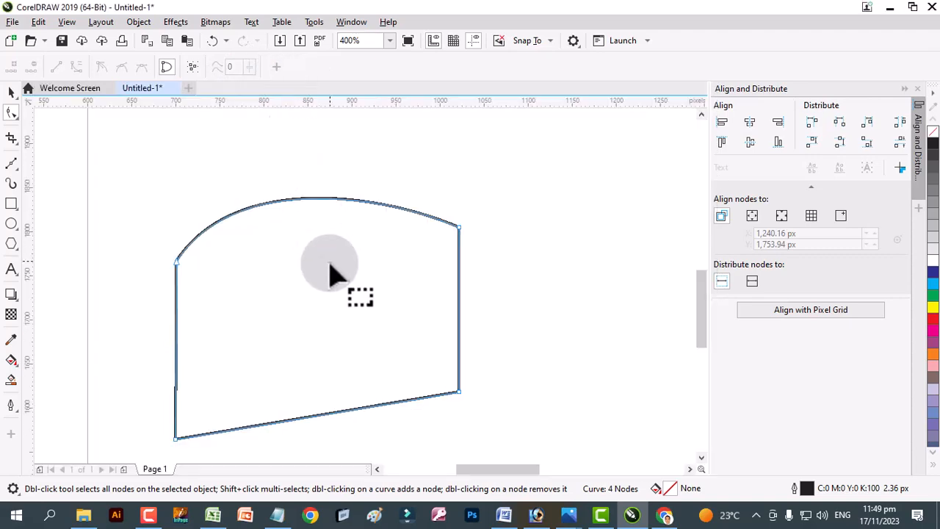
click(458, 226)
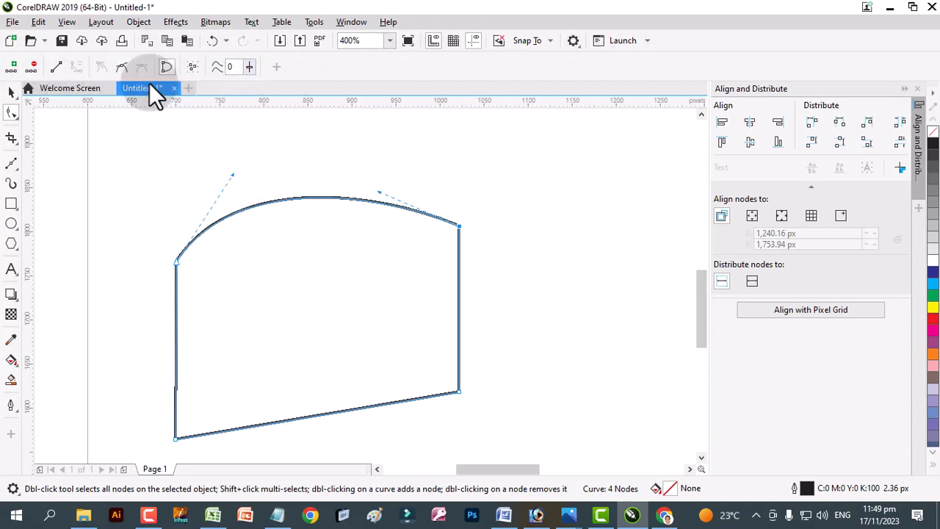
- Move the arched shape about 100 px left and draw a rectangle about 359 px wide and 45 px high to its right
click(11, 89)
drag(338, 202, 250, 208)
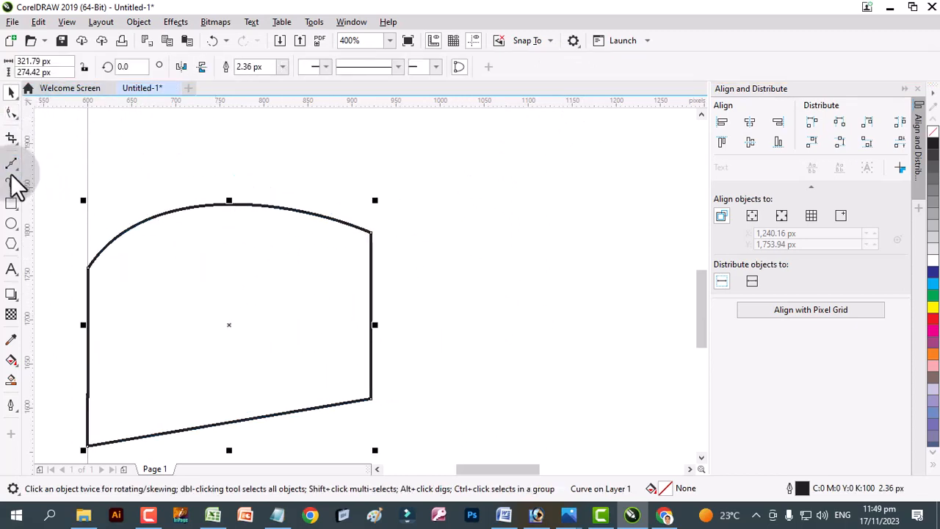
click(11, 203)
drag(484, 204, 706, 246)
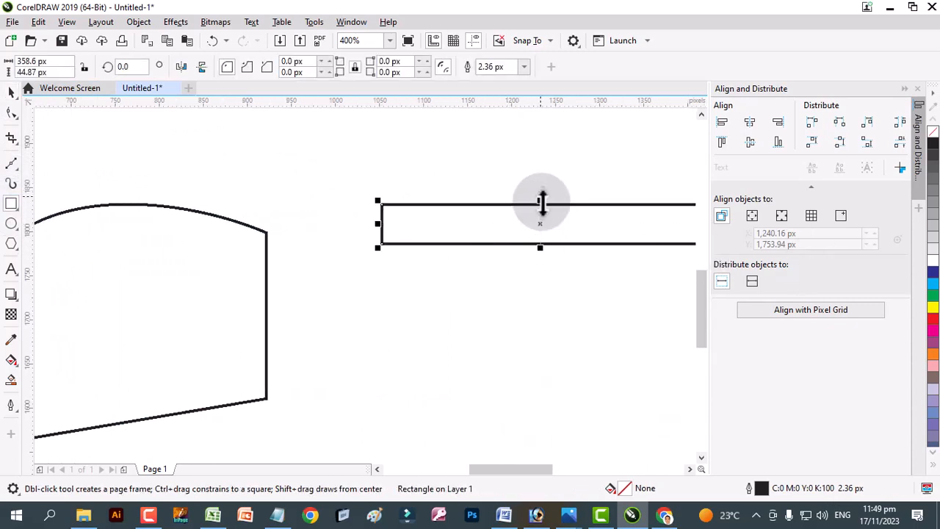
- Convert the long thin rectangle to curves with the Shape tool active
right_click(541, 203)
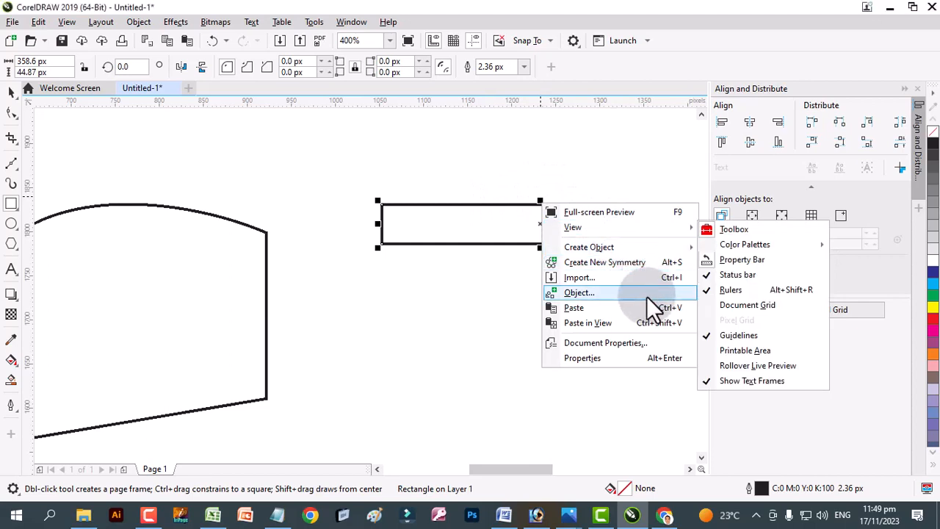
click(549, 41)
click(535, 246)
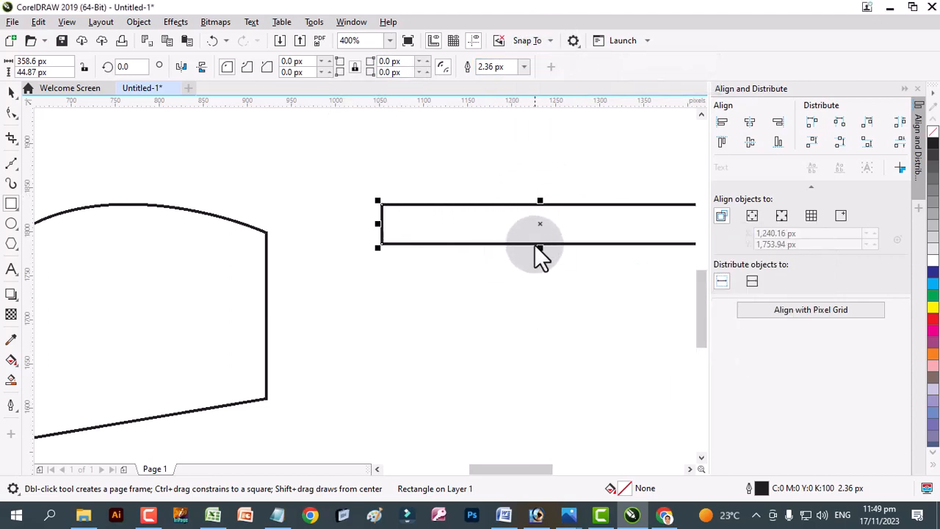
click(11, 113)
right_click(495, 204)
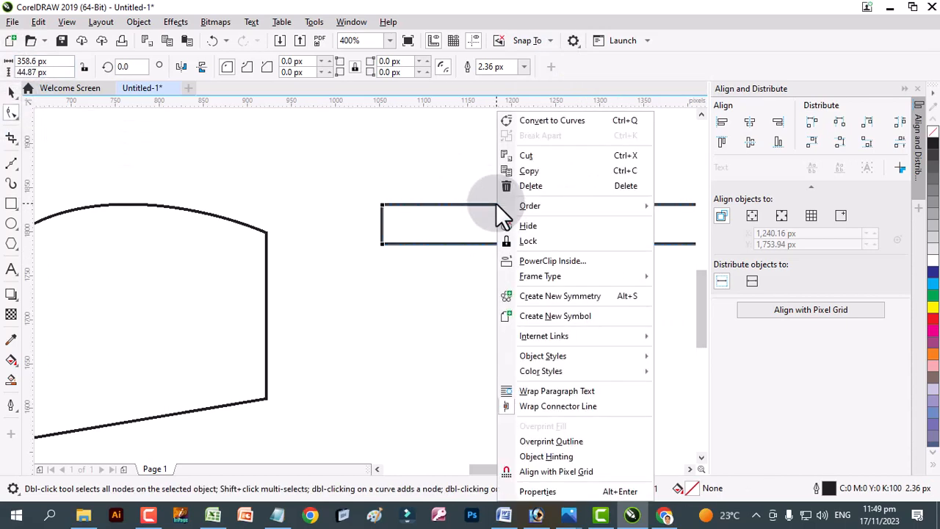
click(568, 122)
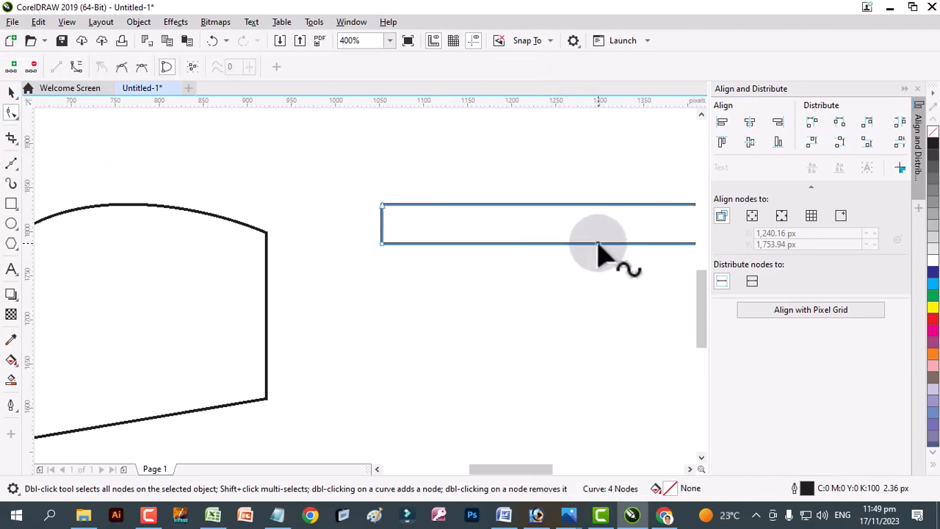
- Skew the thin rectangle into a parallelogram by sliding its lower edge left, and slide the edge back
drag(594, 243, 532, 246)
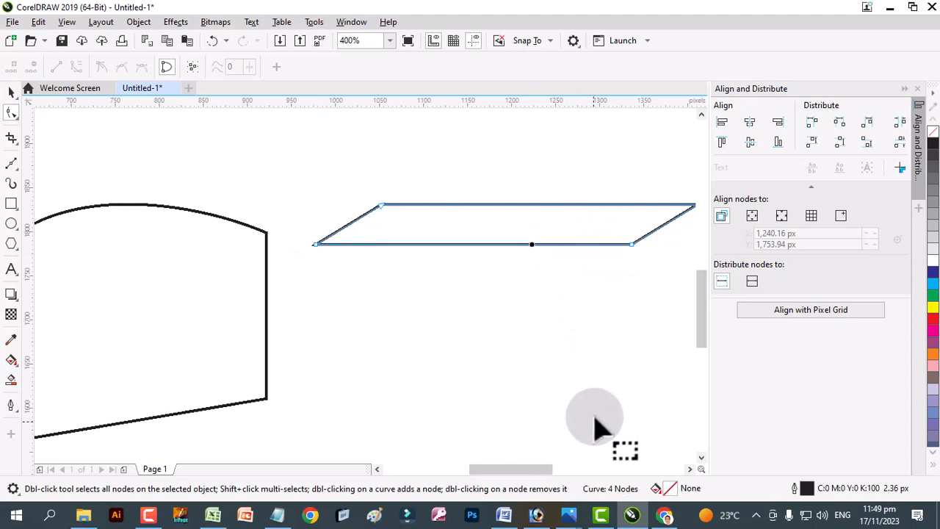
click(689, 468)
click(688, 468)
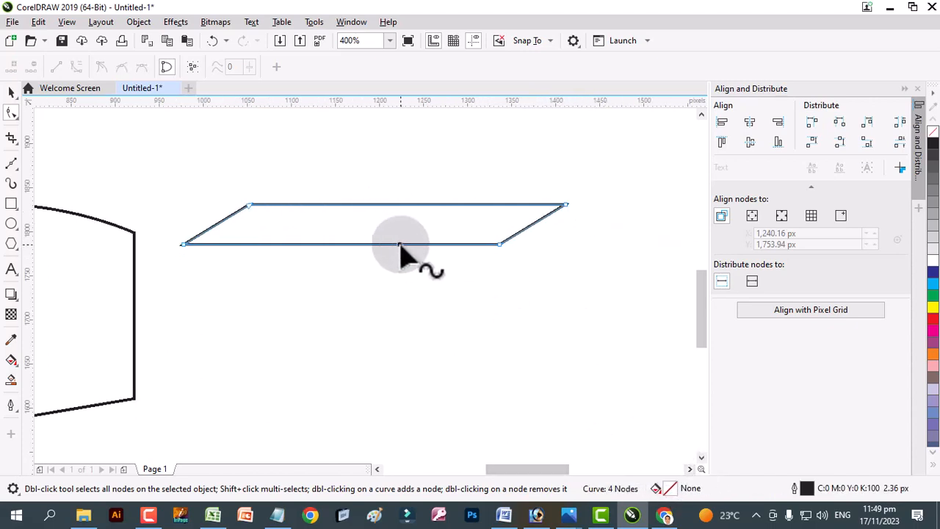
drag(401, 244, 468, 245)
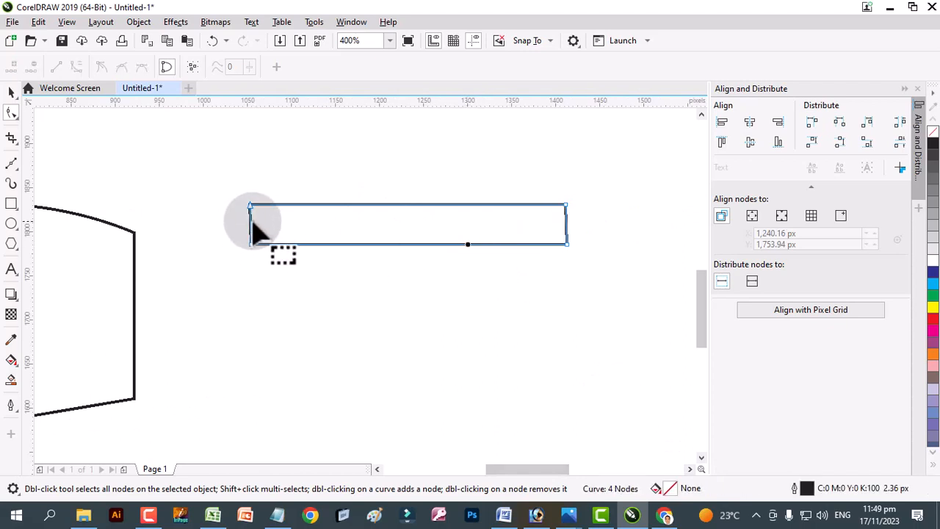
- Add a node midway on the thin shape's left edge and pull it outward into a pointed end
drag(251, 224, 206, 226)
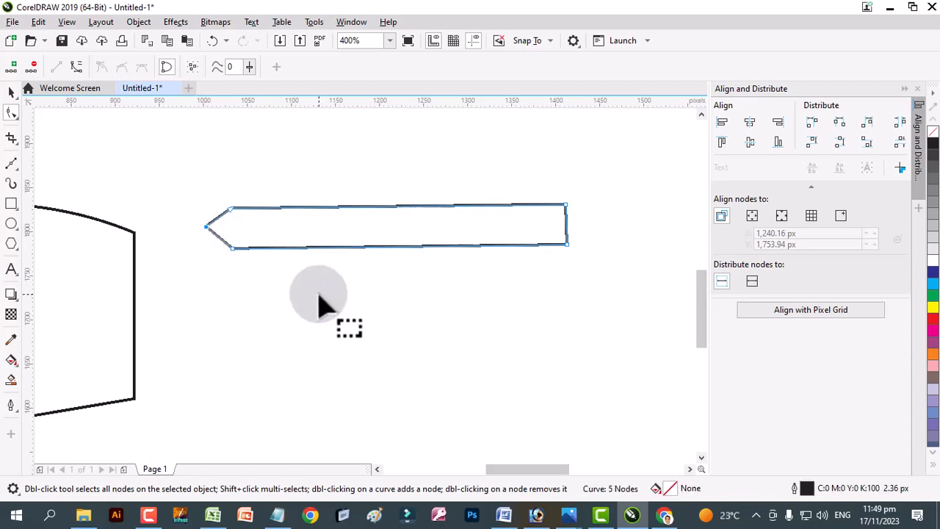
click(11, 92)
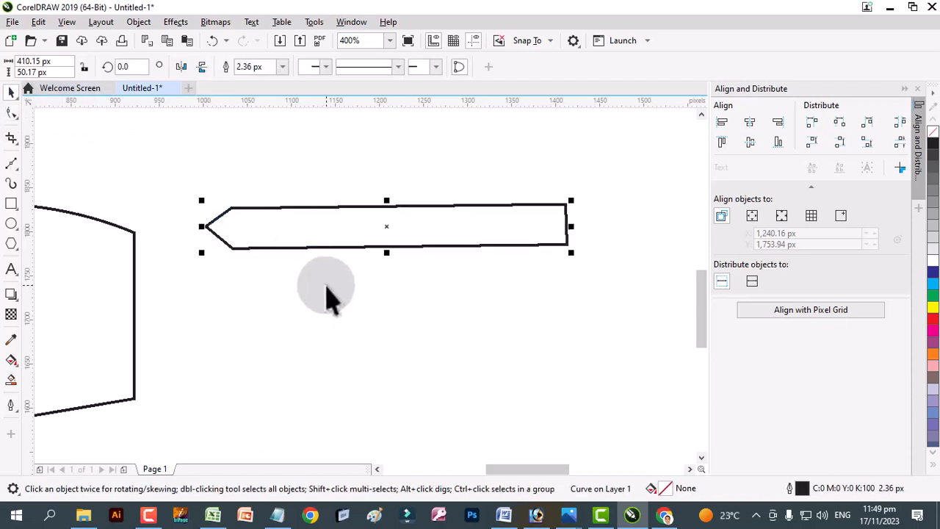
- Draw a rectangle about 127 px wide and 115 px high below the pointed bar
click(11, 203)
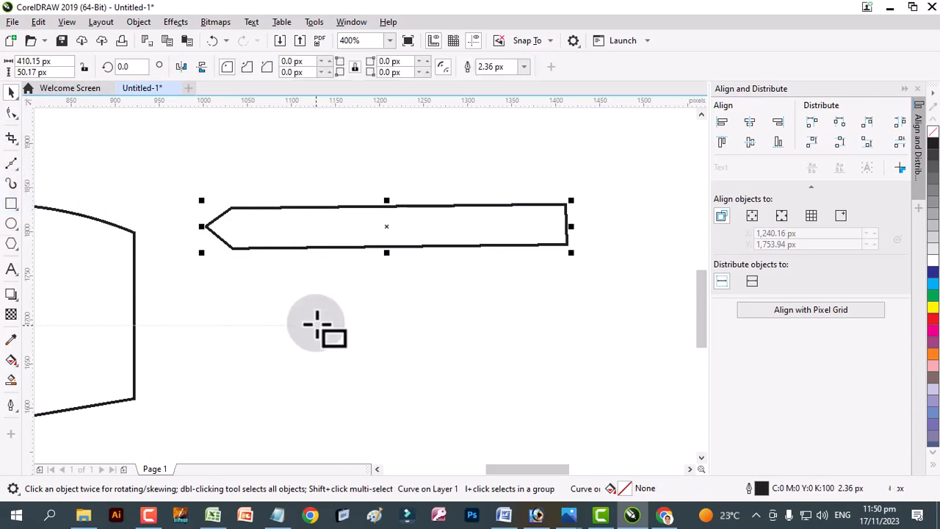
drag(317, 306, 430, 406)
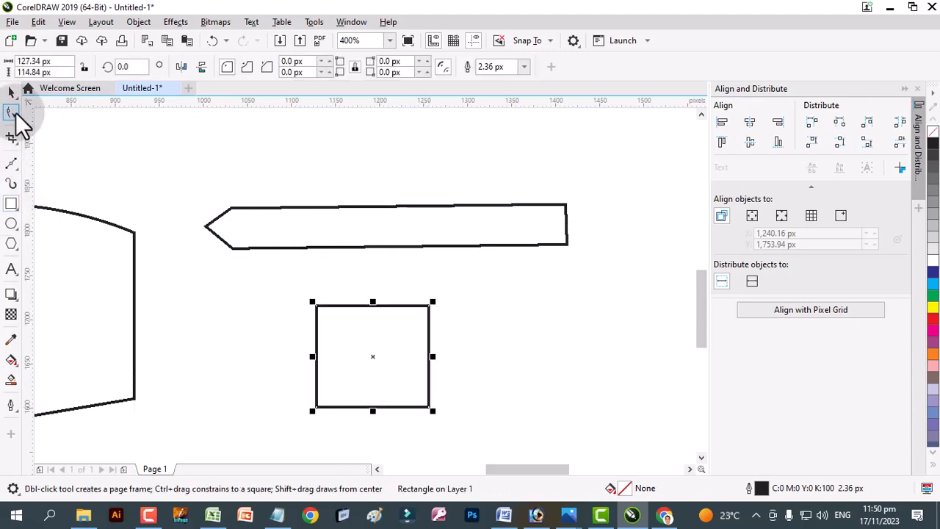
- Convert the small rectangle to curves and add a node on its upper edge, left of the middle
click(11, 113)
right_click(388, 318)
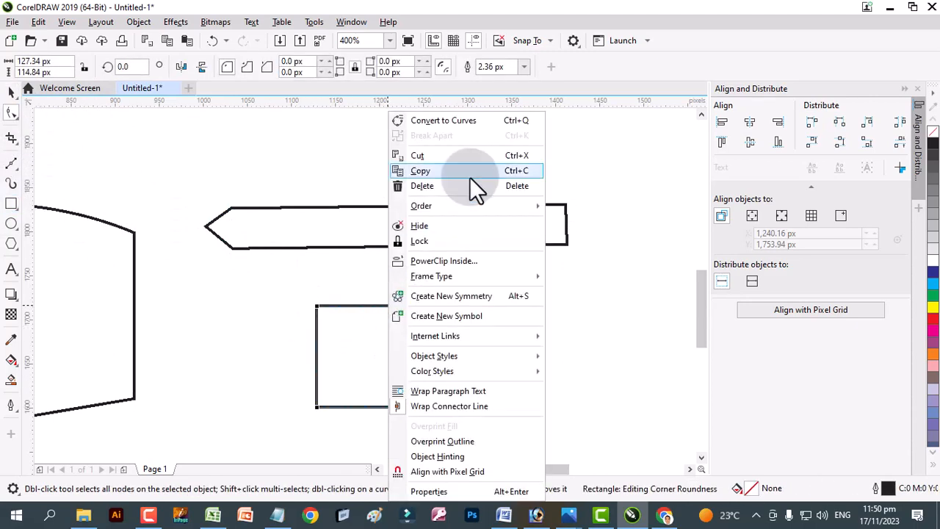
click(446, 130)
double_click(346, 305)
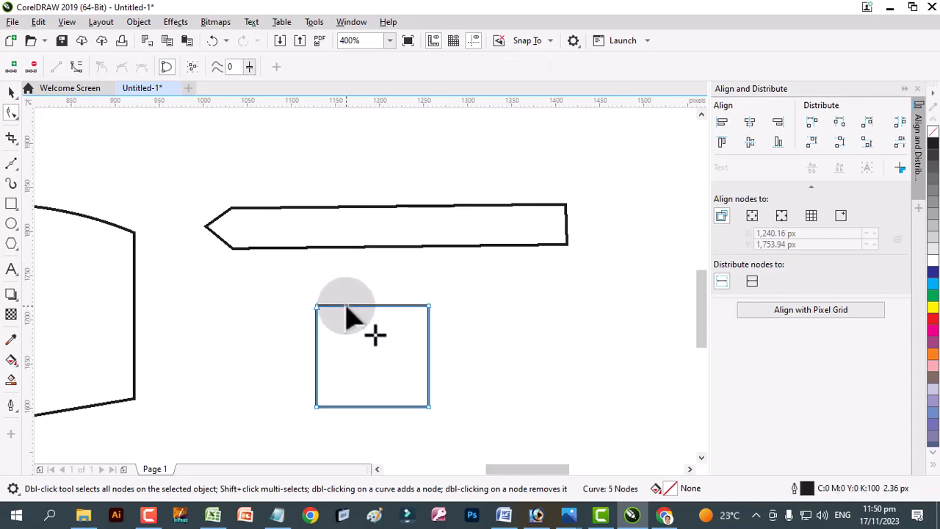
- Bevel both upper corners of the small rectangle by adding nodes on its edges and deleting the two corner nodes
double_click(316, 331)
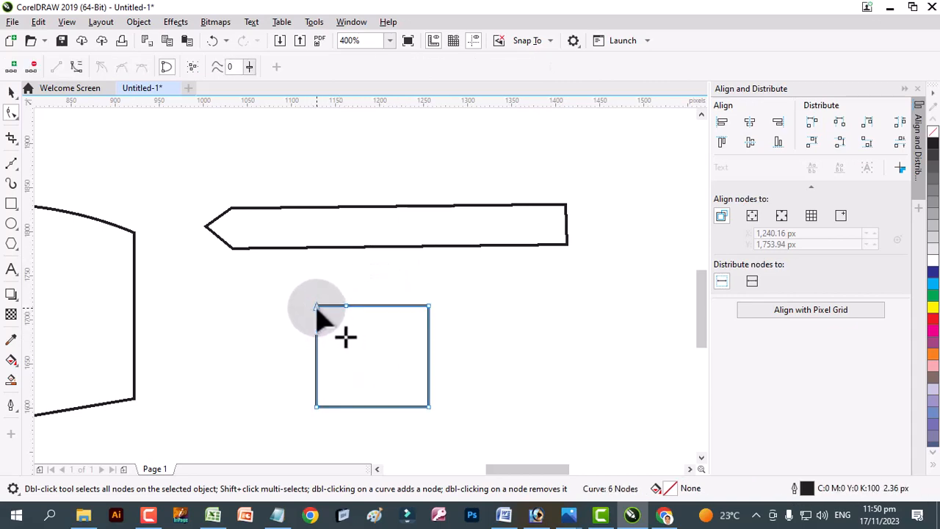
click(316, 307)
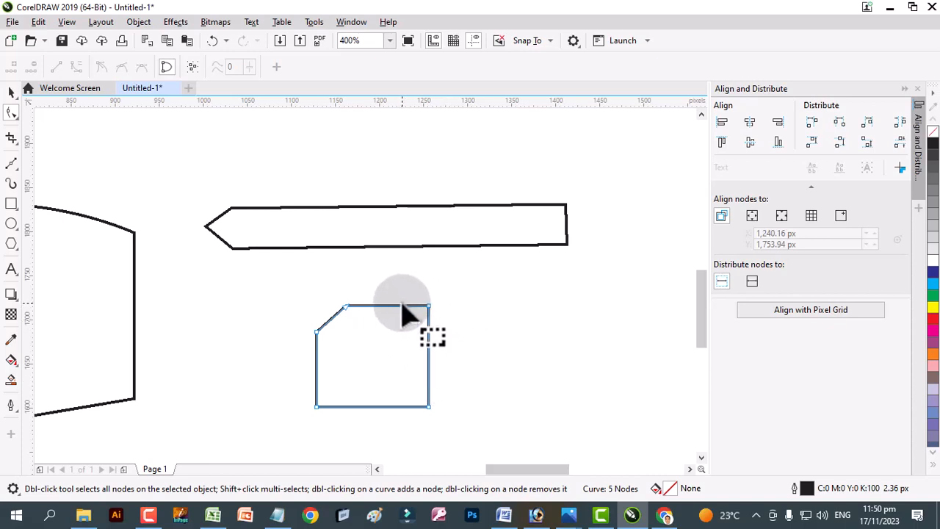
double_click(429, 338)
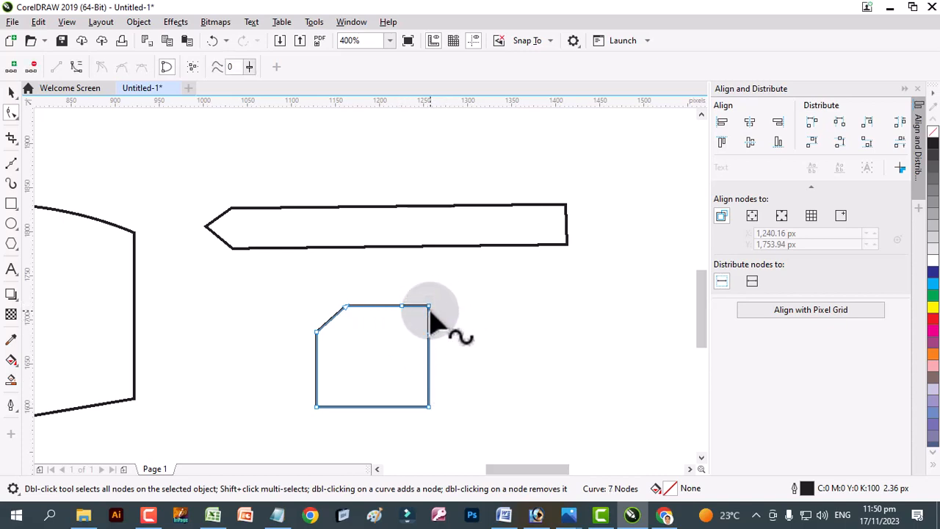
double_click(429, 306)
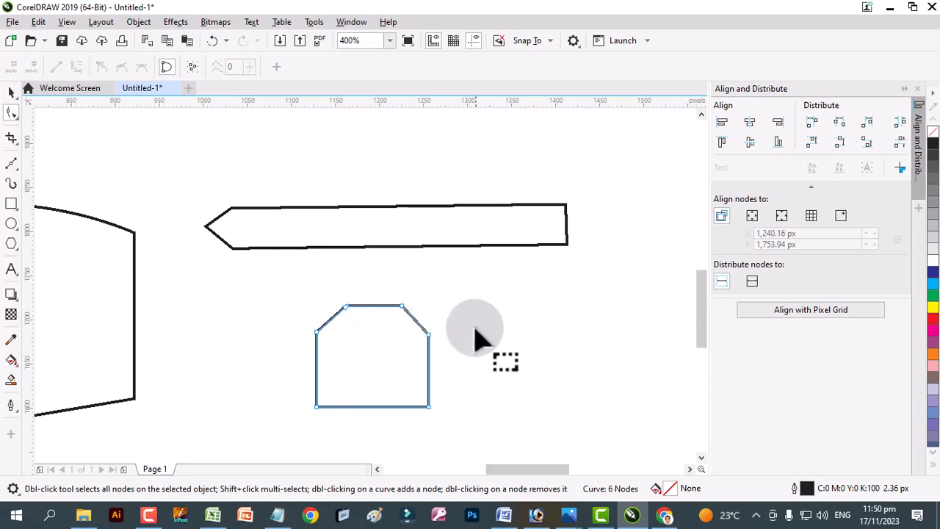
scroll(374, 356, up, 1)
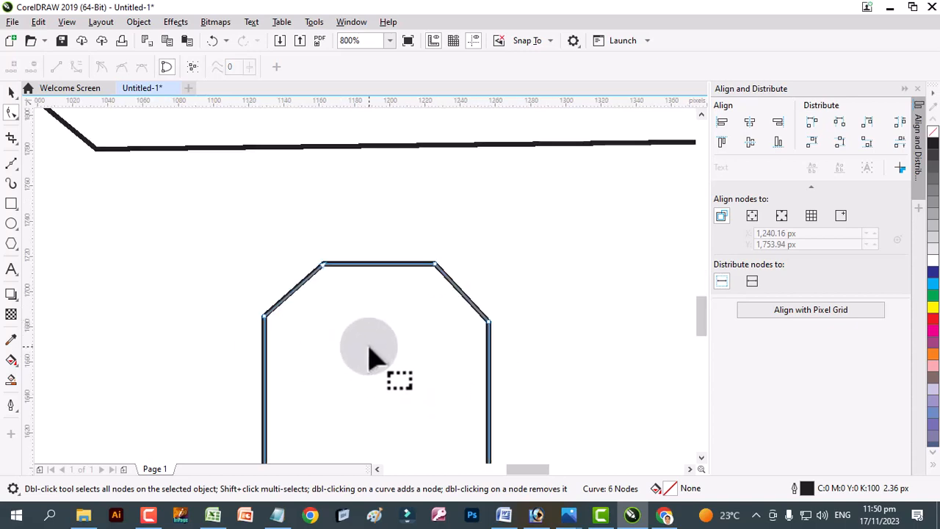
scroll(374, 354, down, 1)
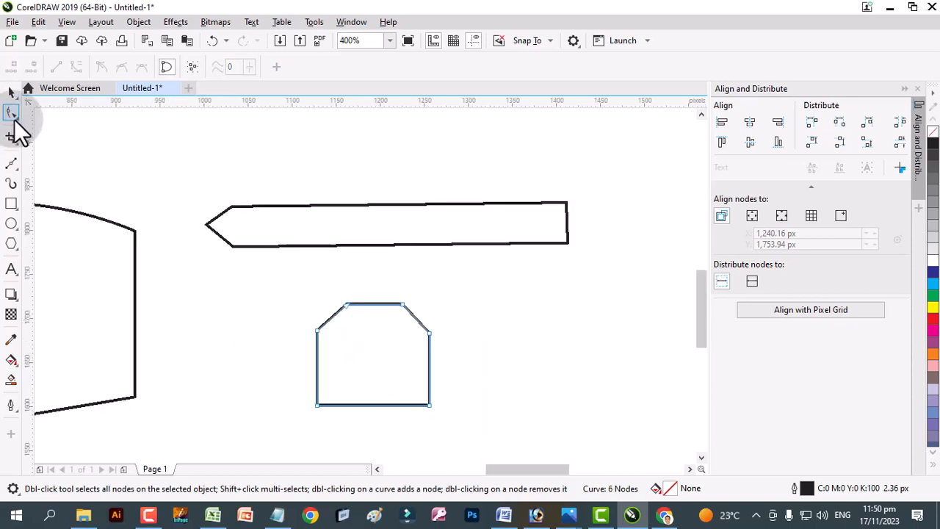
- Draw a freehand zigzag curve about 272 px wide and 72 px high beside the bevelled shape
click(16, 118)
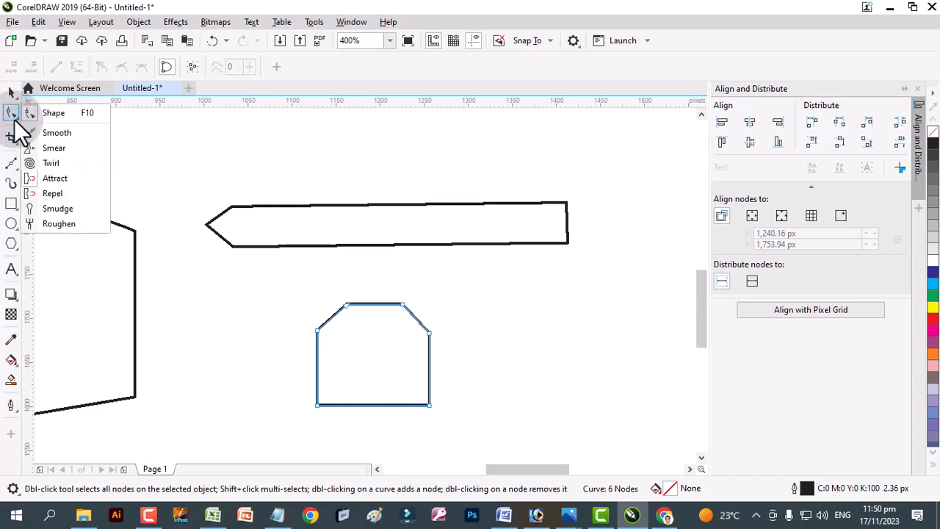
click(218, 156)
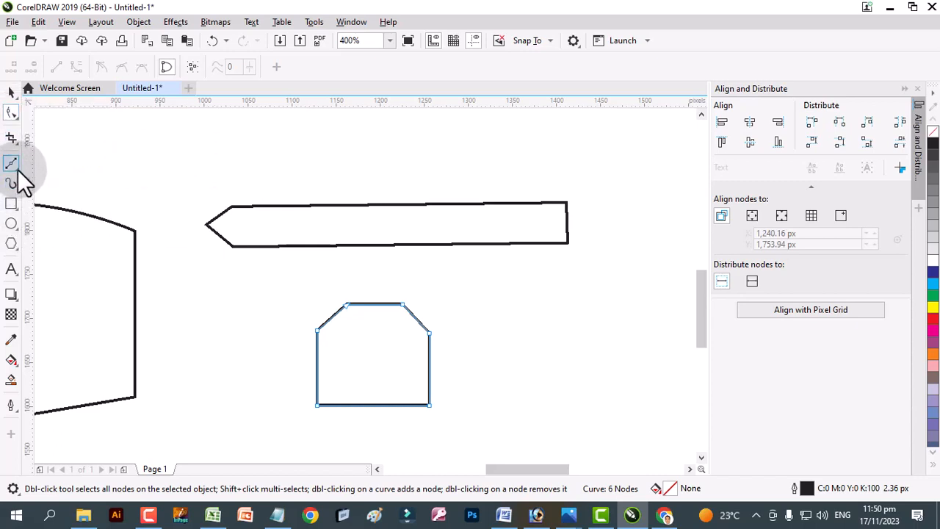
click(17, 169)
click(60, 164)
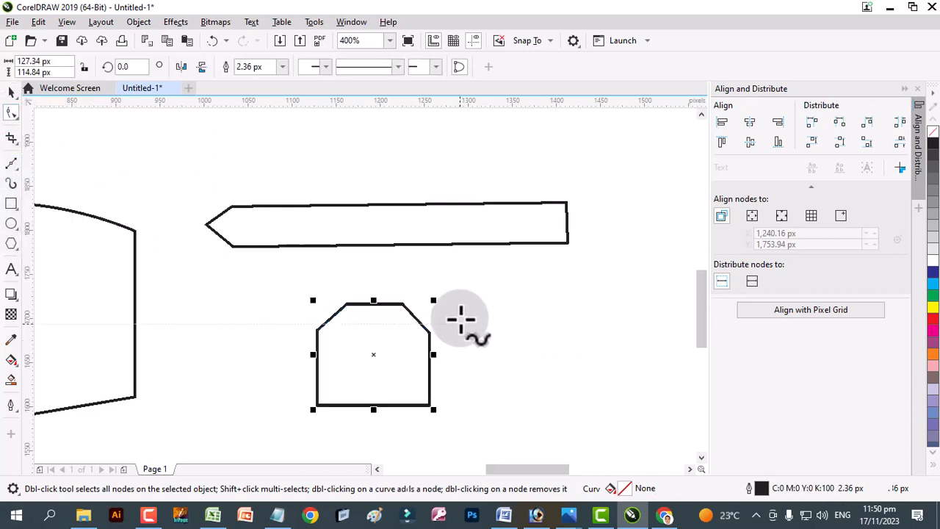
mouse_move(458, 323)
mouse_down()
mouse_move(511, 346)
mouse_move(606, 358)
mouse_move(679, 321)
mouse_move(690, 367)
mouse_up()
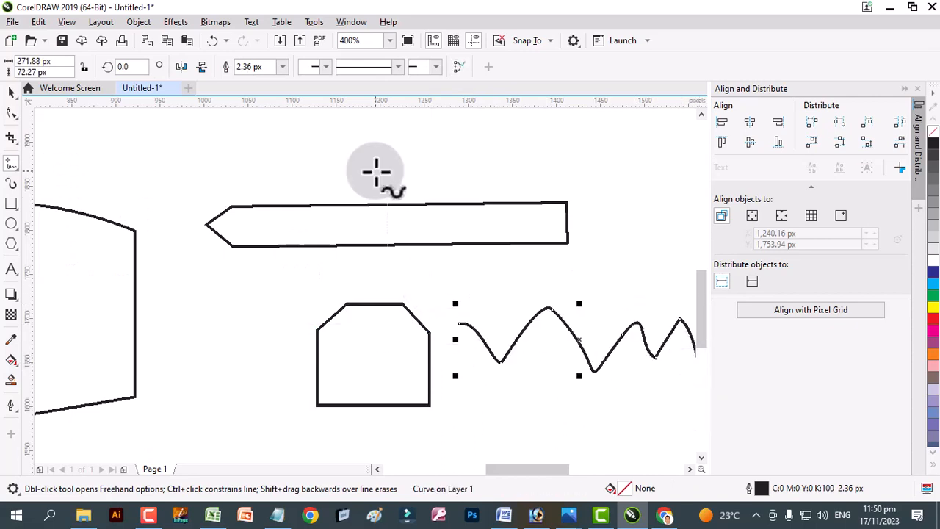
- Raise the zigzag curve's first peak node, break the curve apart there and pull the loose ends away from each other
click(11, 114)
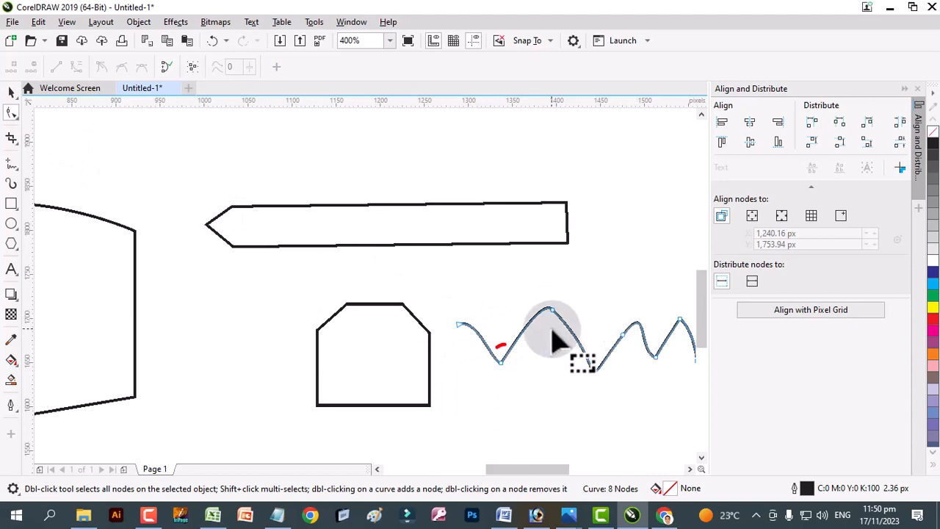
drag(553, 307, 552, 294)
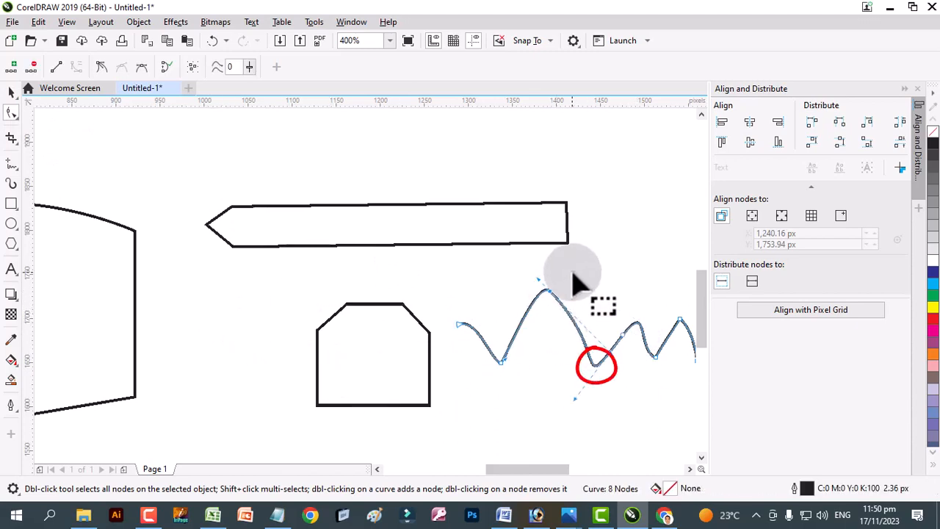
right_click(544, 293)
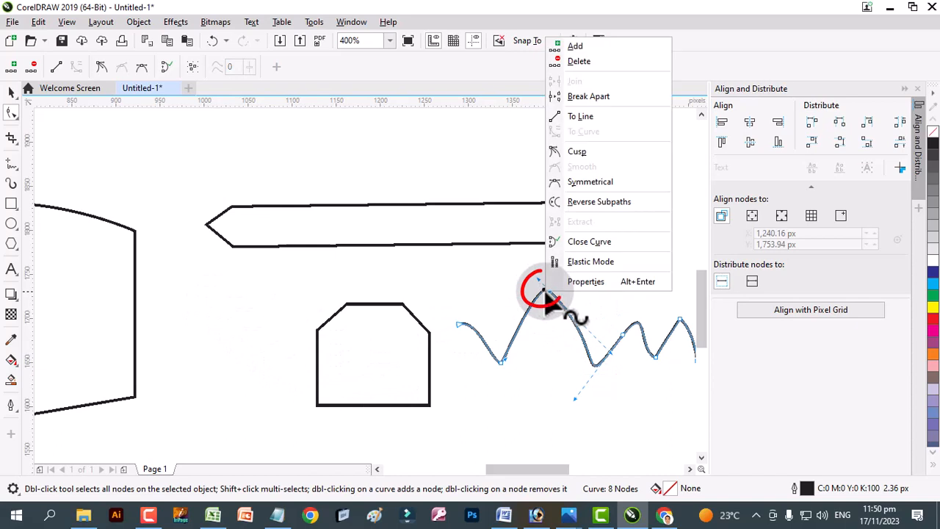
click(598, 102)
drag(556, 293, 540, 270)
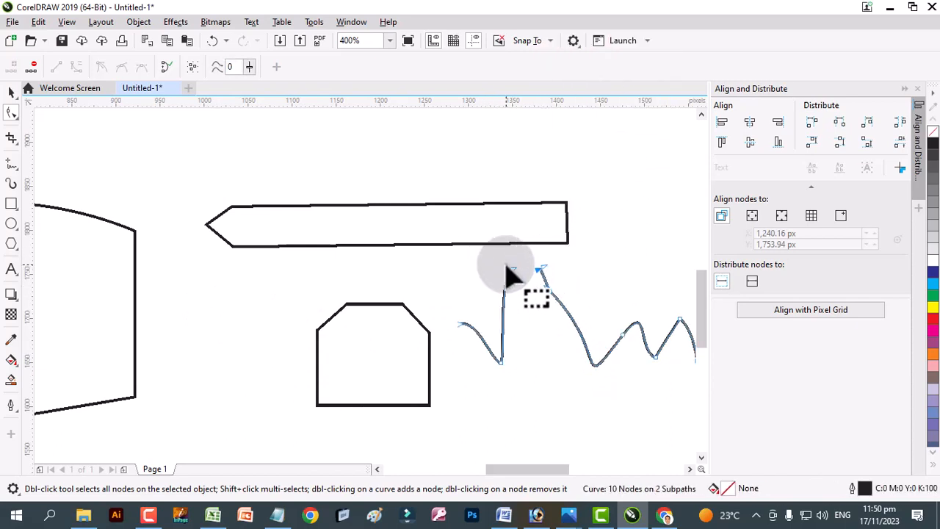
- Join the two loose end nodes at the zigzag curve's first peak
right_click(511, 273)
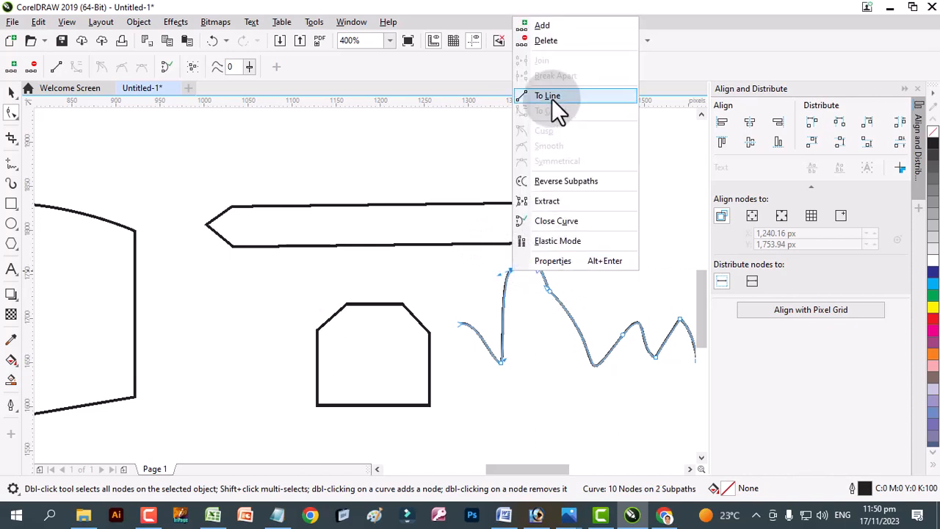
click(493, 277)
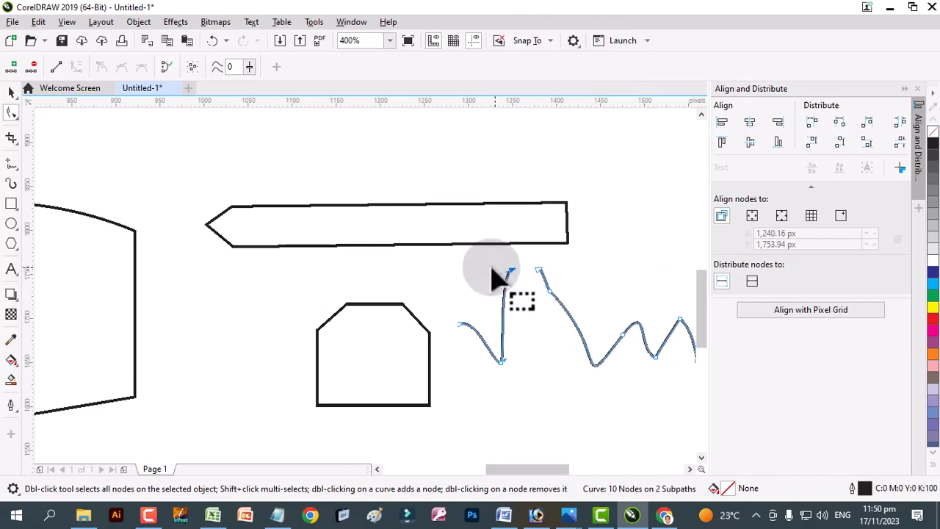
right_click(541, 273)
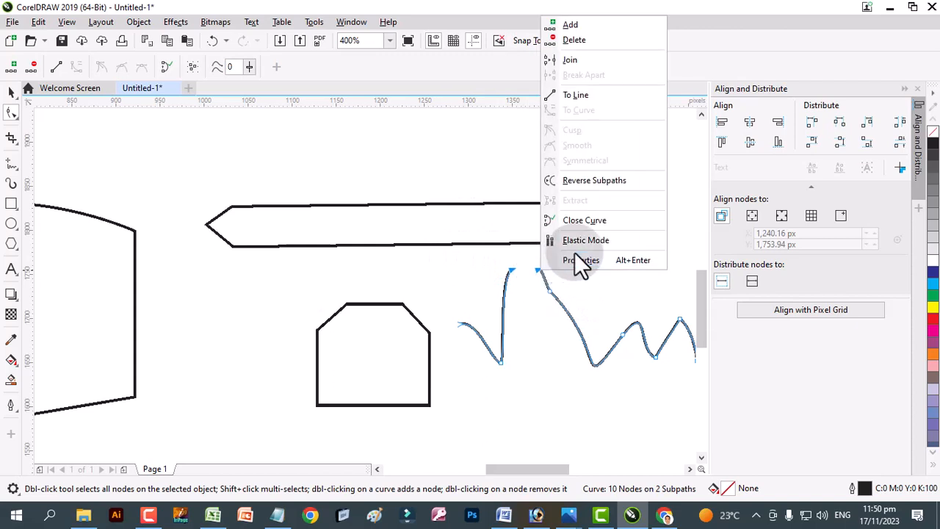
click(584, 61)
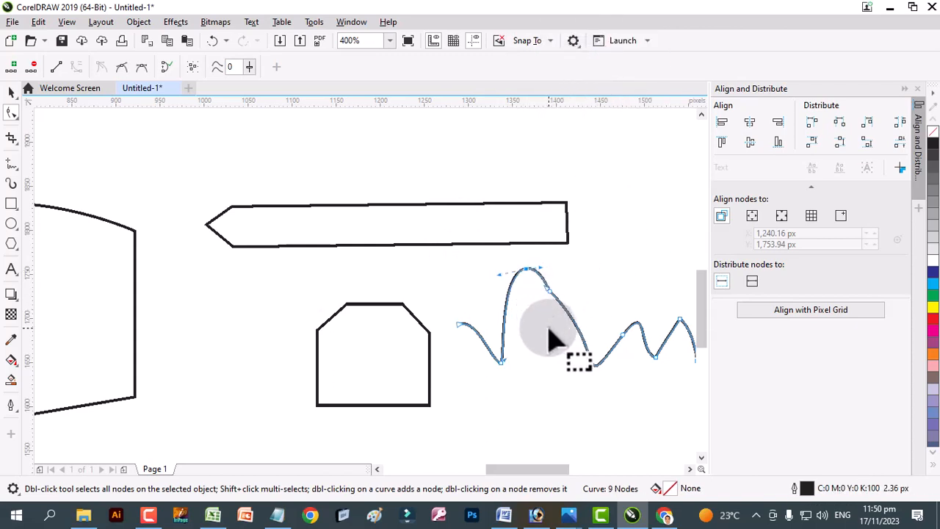
click(15, 118)
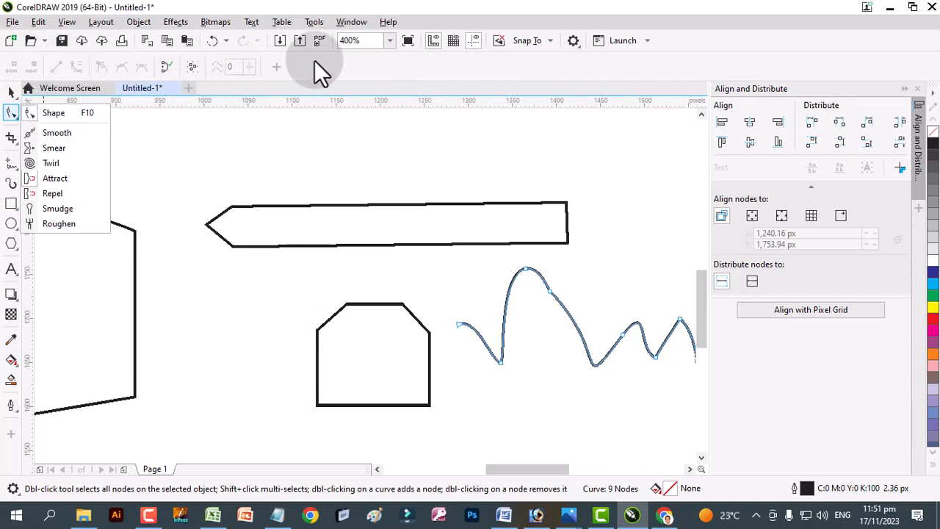
click(60, 116)
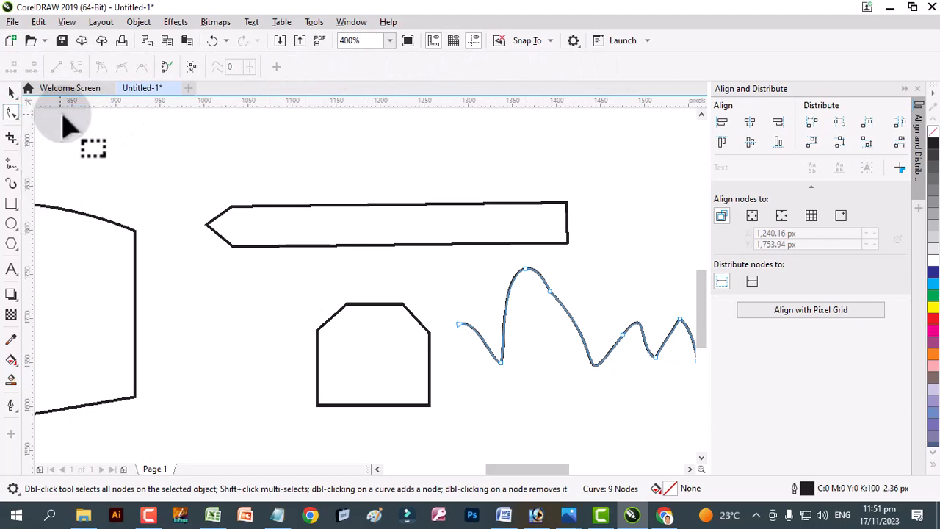
click(20, 120)
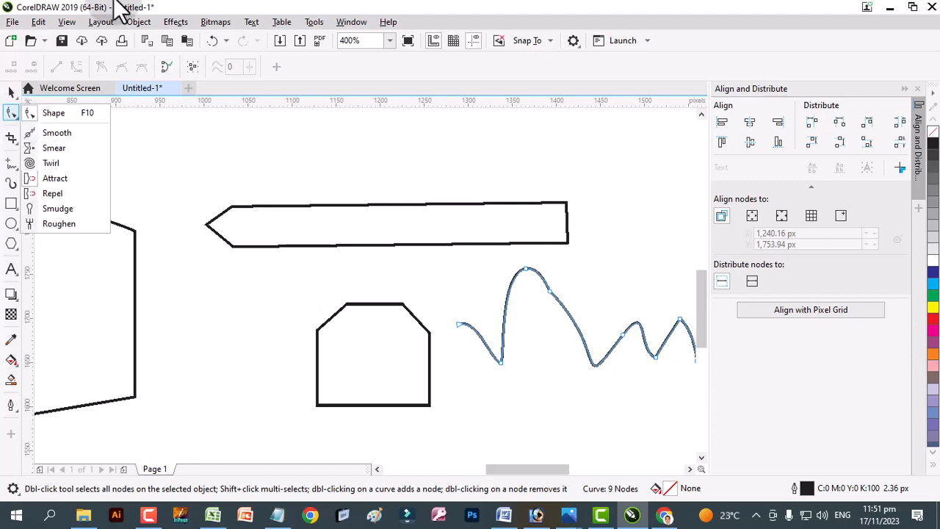
click(423, 408)
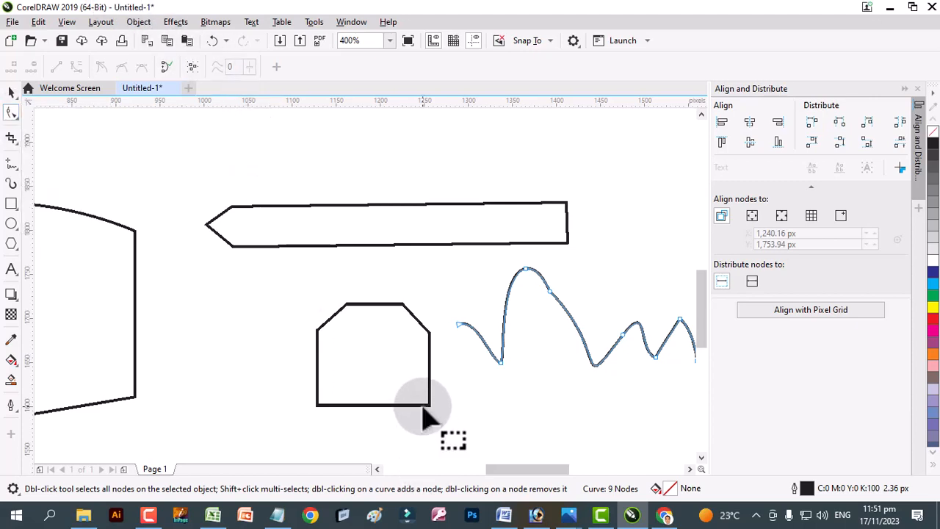
- Select all nodes of the small bevelled shape and move the whole shape up and to the left
click(422, 405)
click(192, 72)
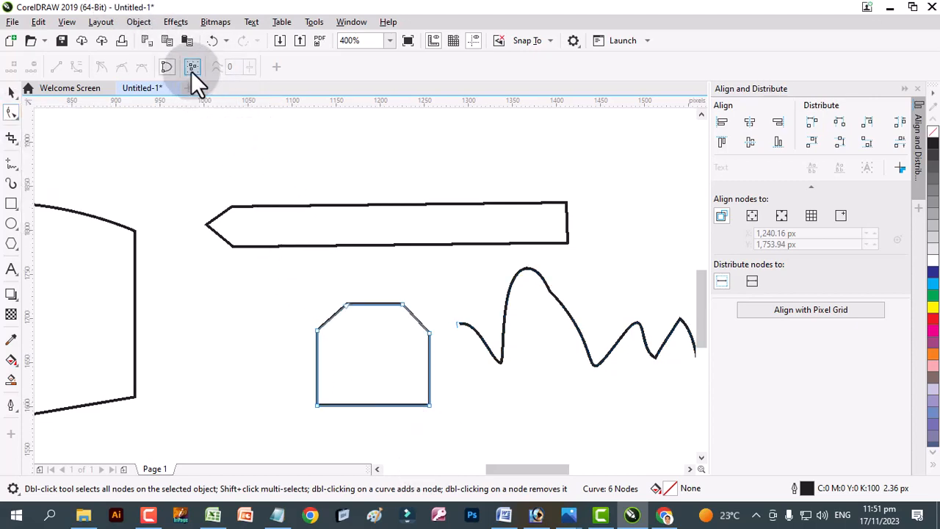
click(191, 71)
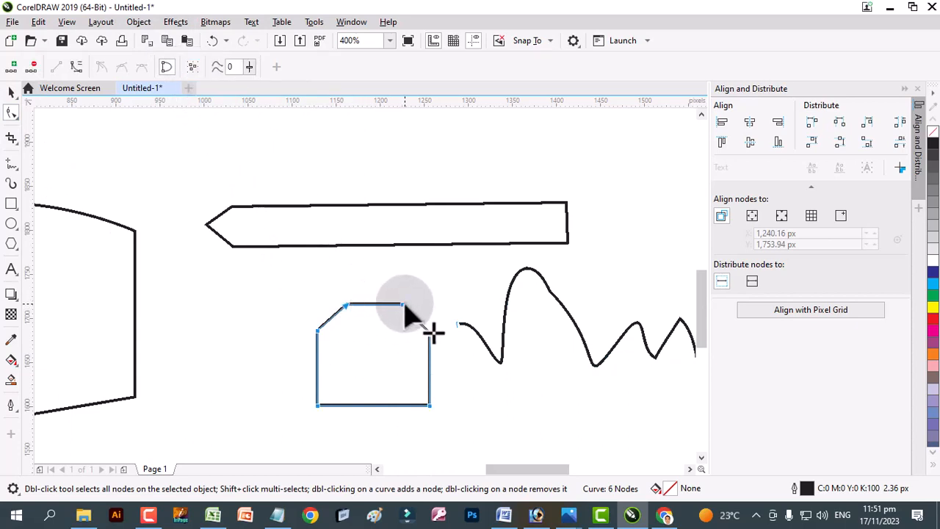
drag(405, 307, 337, 279)
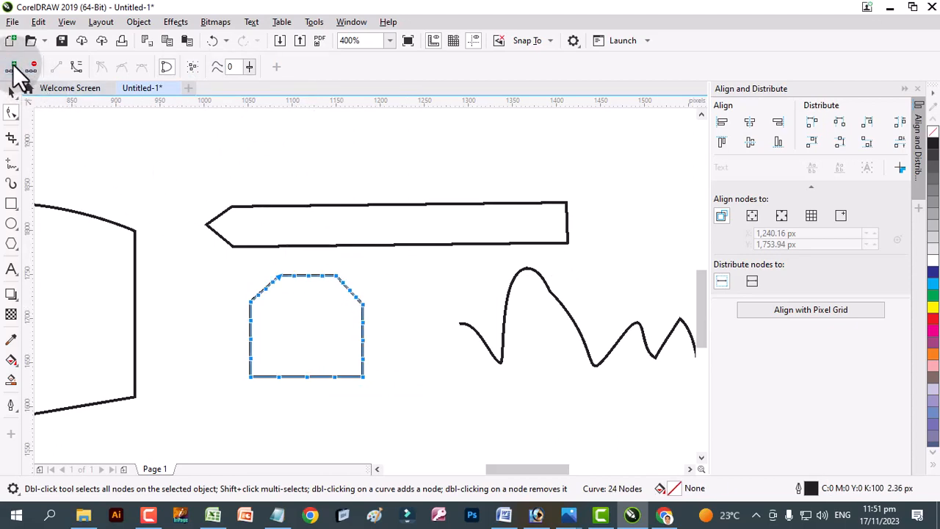
- Add nodes between all nodes of the bevelled shape until it has 24, and delete every selected node
click(13, 67)
click(13, 67)
drag(363, 310, 393, 288)
click(31, 65)
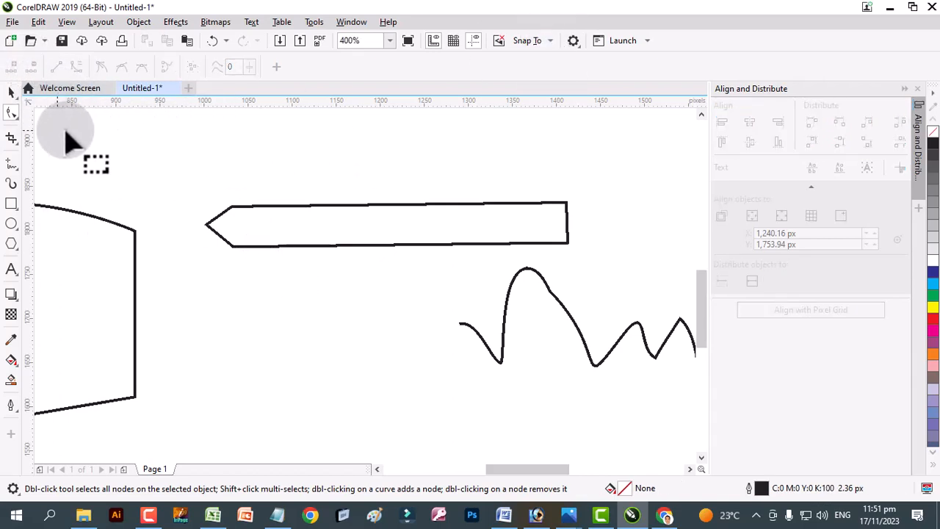
click(20, 121)
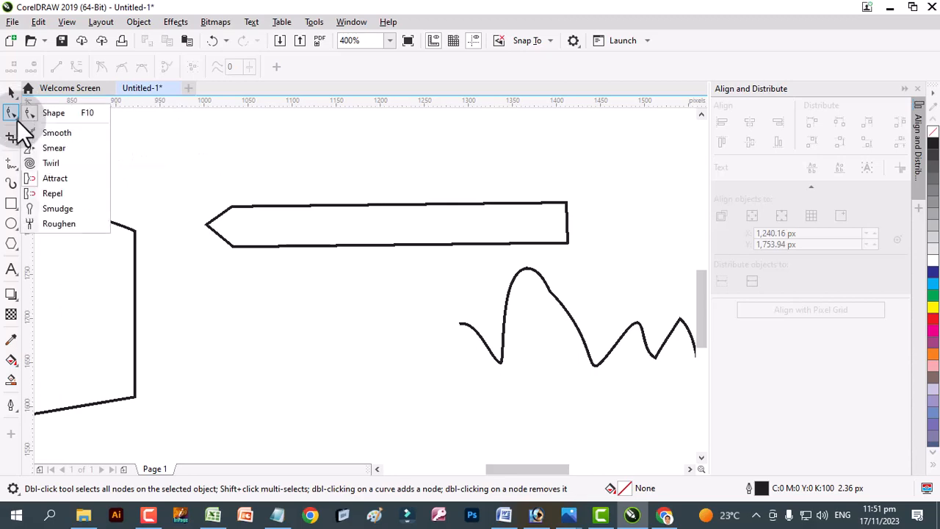
click(69, 137)
scroll(395, 318, down, 4)
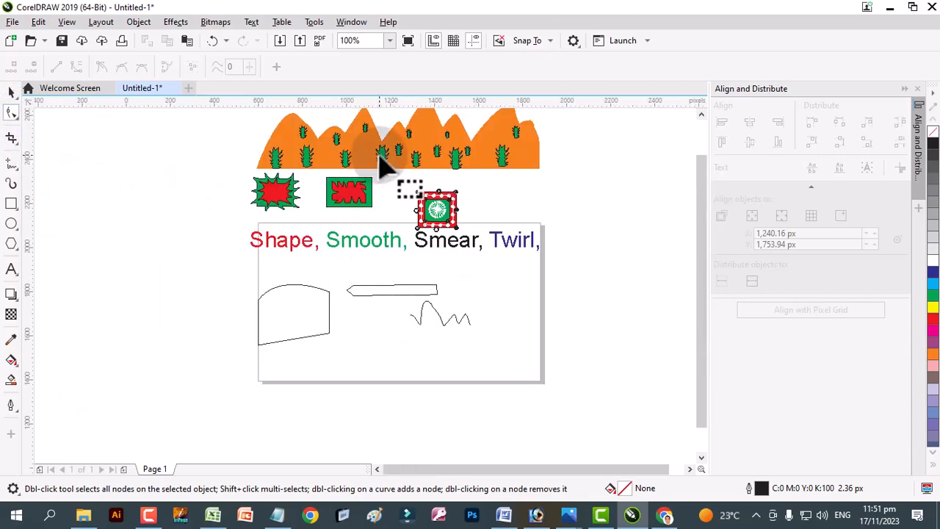
scroll(382, 166, up, 2)
click(176, 158)
scroll(252, 319, down, 2)
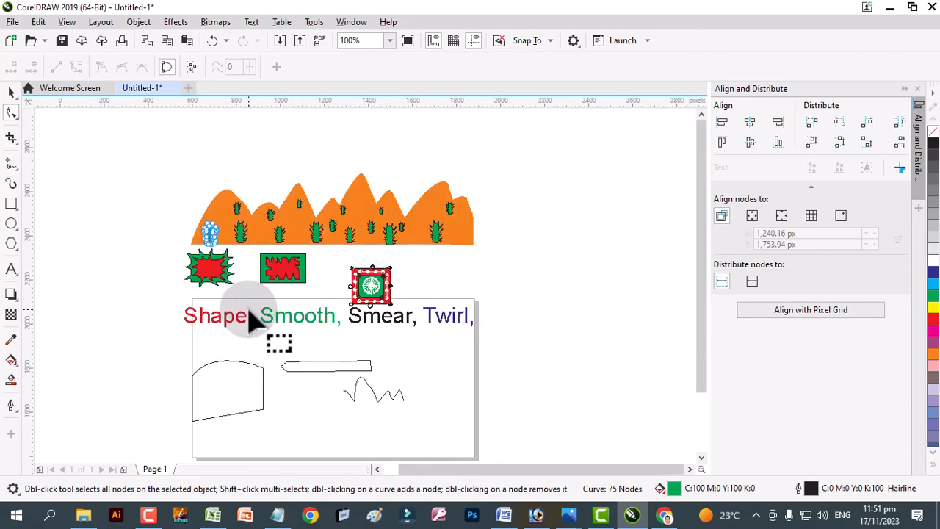
- Try to select the remaining practice shapes together with the Shape tool
drag(171, 331, 438, 441)
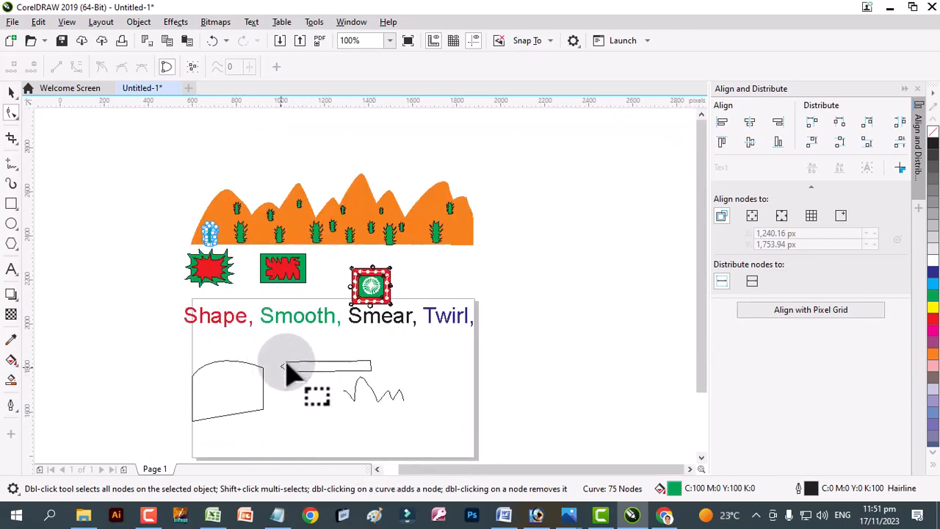
click(193, 376)
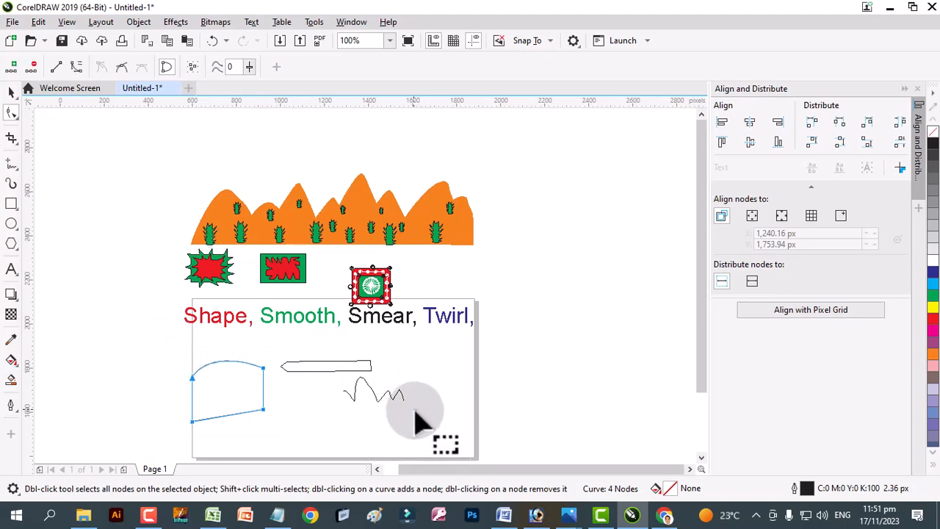
click(389, 389)
click(362, 369)
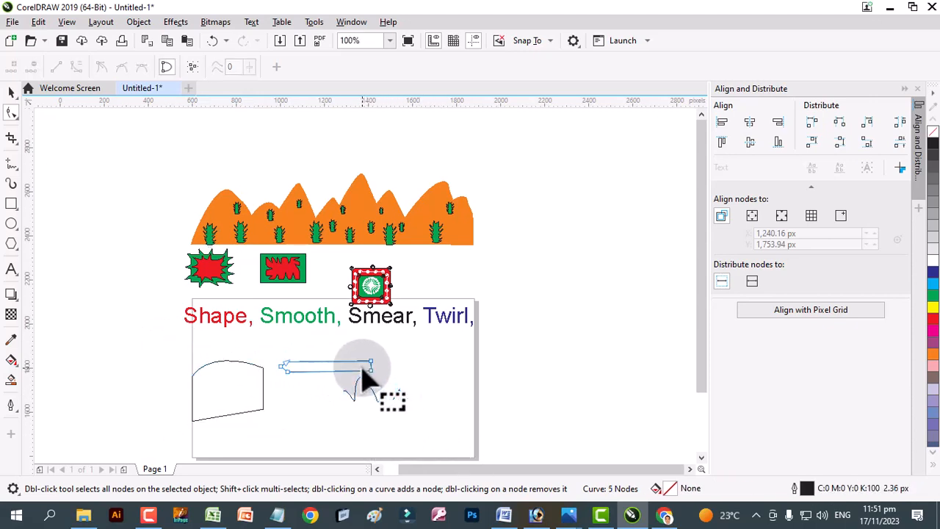
click(262, 388)
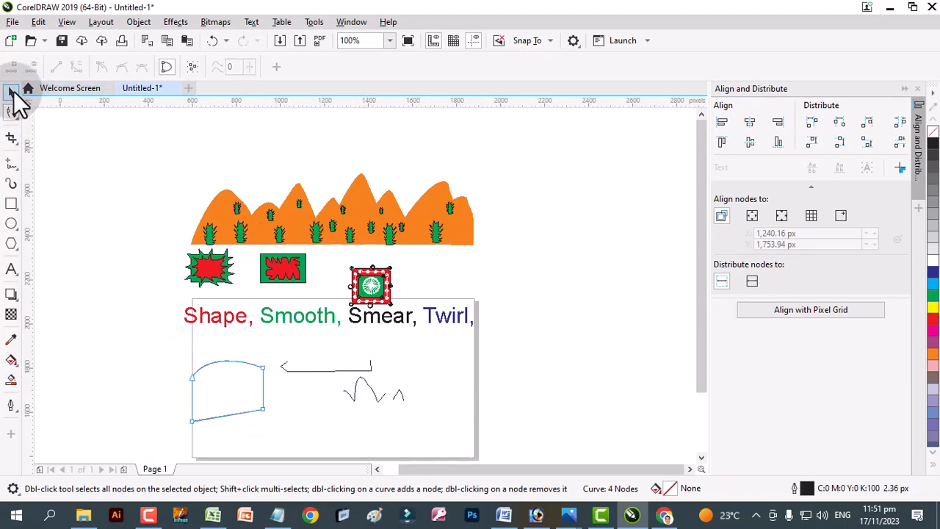
- Select the three practice shapes below the coloured text line with the Pick tool and delete them
click(11, 93)
mouse_move(123, 340)
mouse_down()
mouse_move(430, 445)
mouse_move(458, 445)
mouse_up()
key(Delete)
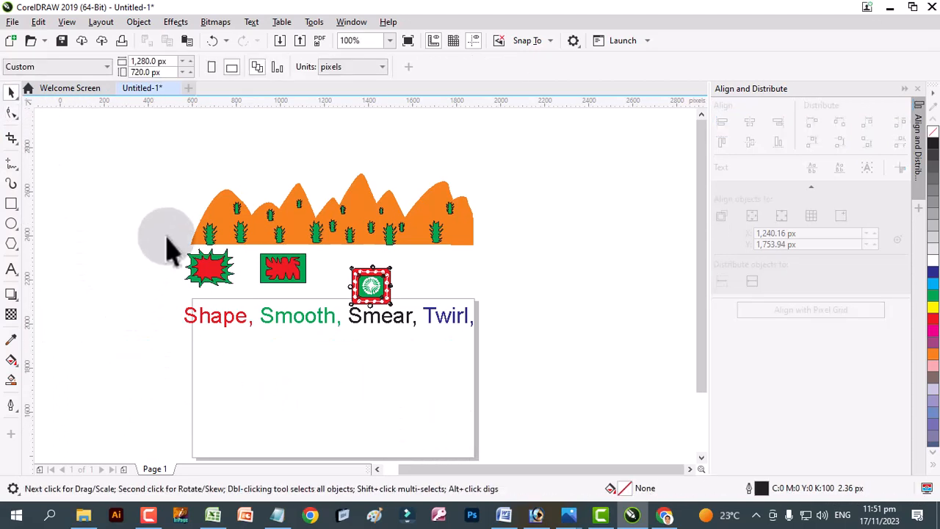
- Draw a zigzag curve of mountain peaks across the page below the coloured text with the Freehand tool, about 1,247 by 229 px
click(13, 114)
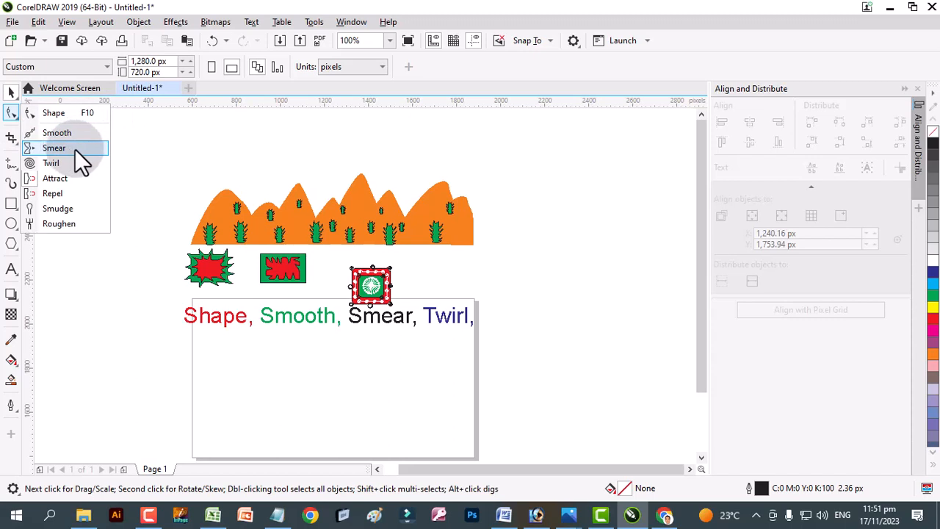
click(12, 163)
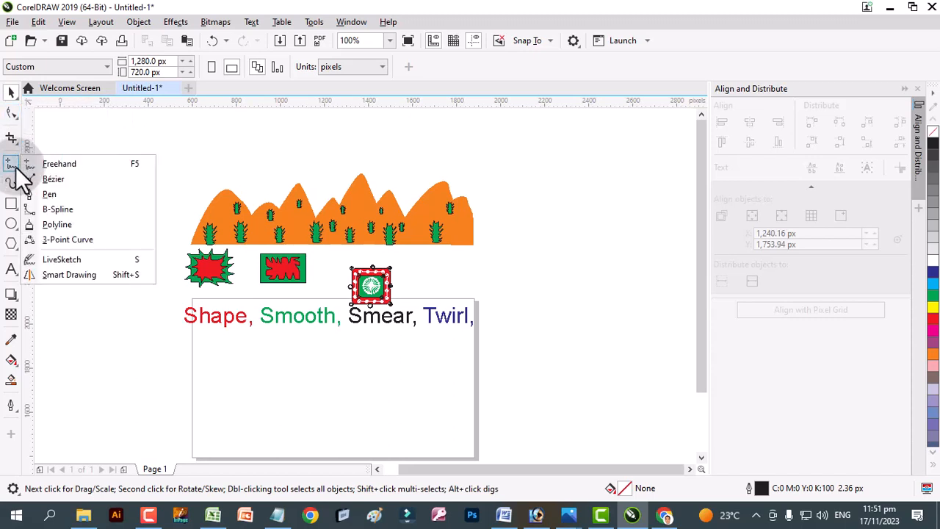
click(59, 163)
mouse_move(202, 378)
mouse_down()
mouse_move(236, 348)
mouse_move(285, 374)
mouse_move(325, 371)
mouse_move(361, 352)
mouse_move(413, 354)
mouse_move(432, 373)
mouse_move(467, 347)
mouse_move(477, 390)
mouse_up()
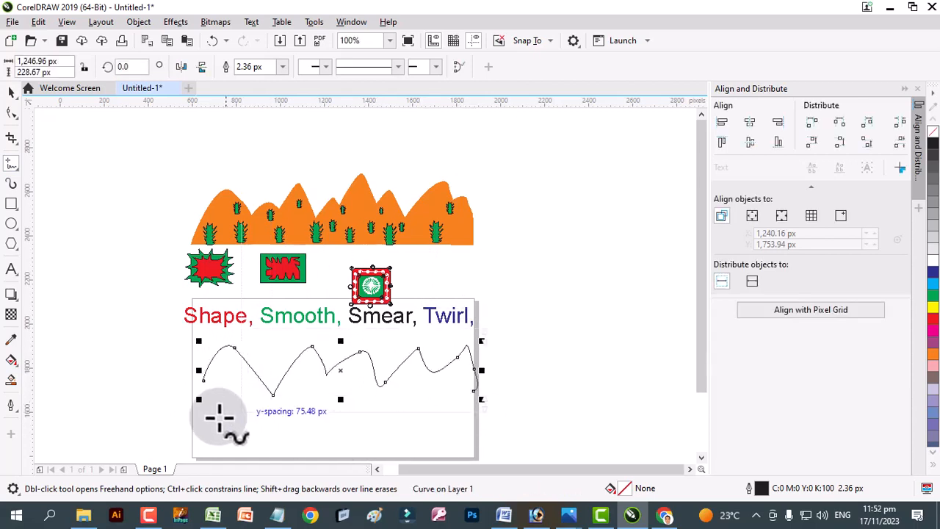
click(13, 93)
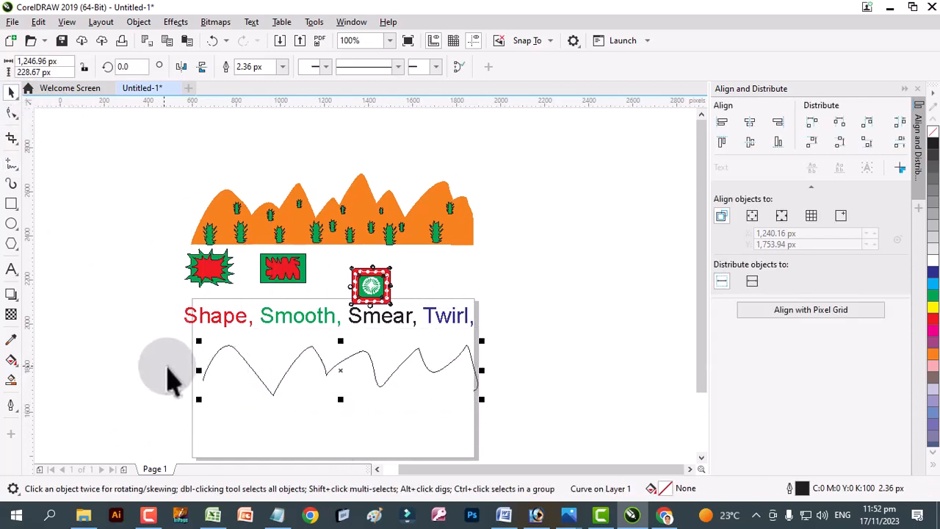
click(205, 381)
click(206, 379)
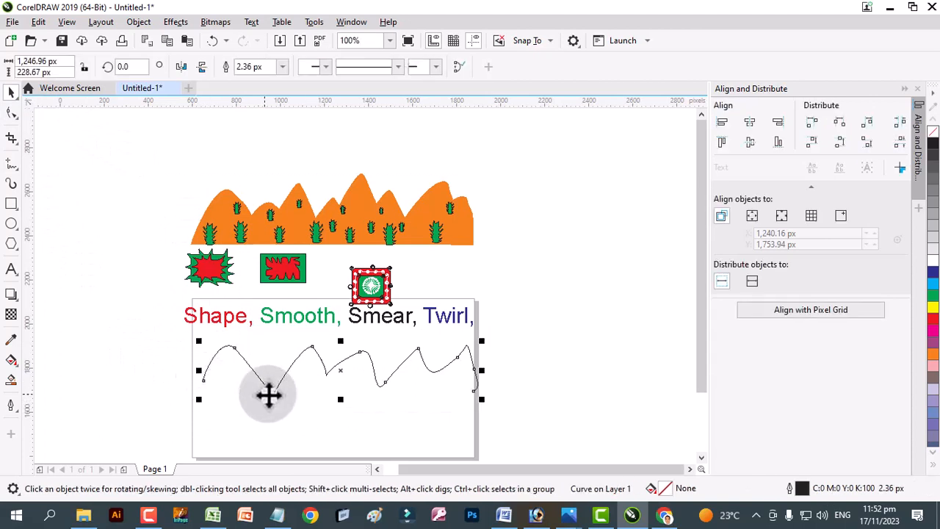
right_click(206, 373)
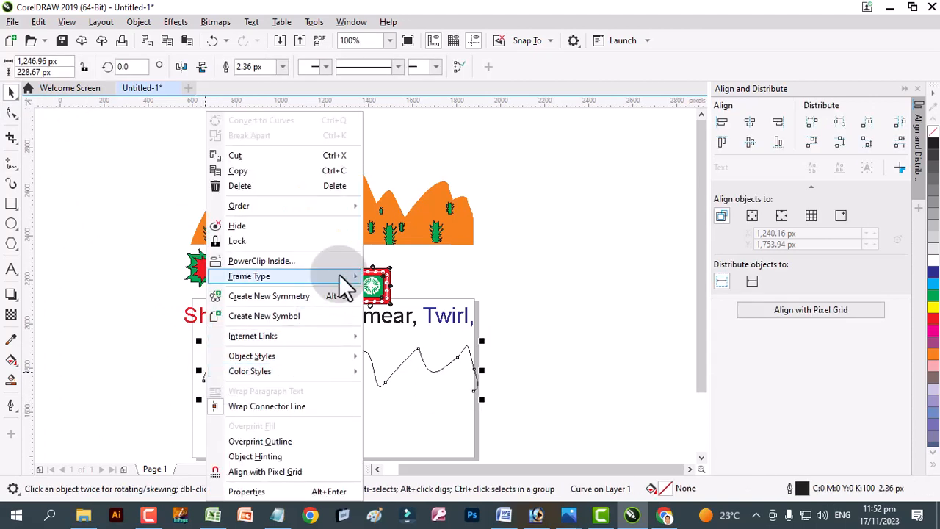
click(497, 432)
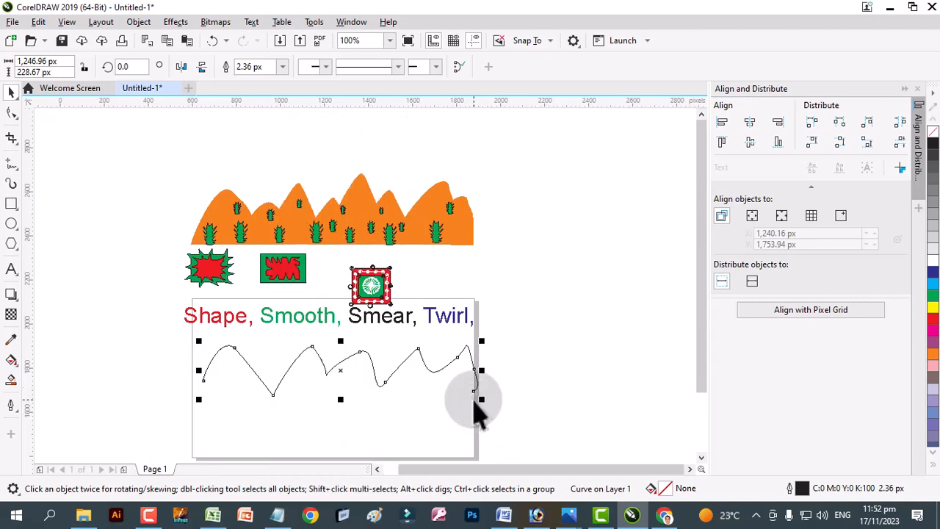
click(457, 432)
- Select all nodes of the freehand zigzag with the Shape tool and close the curve with a straight base line
click(11, 112)
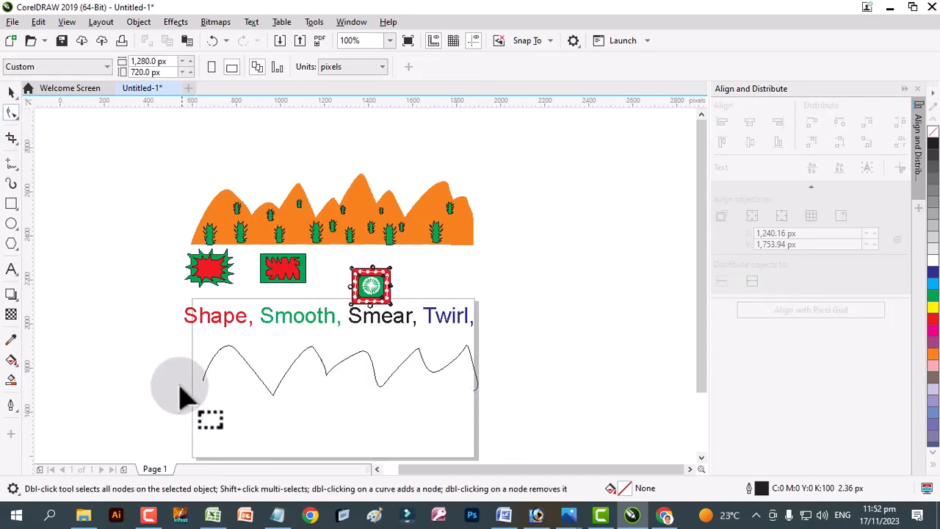
click(204, 381)
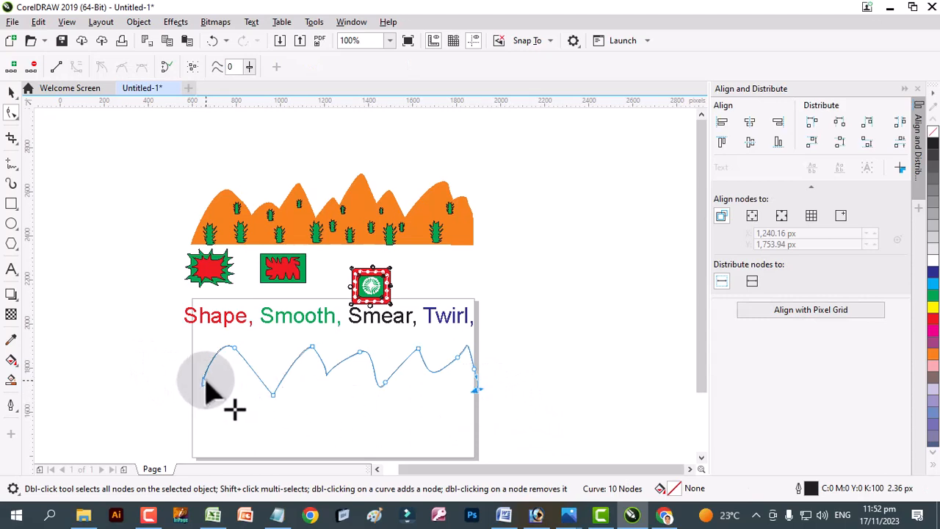
right_click(257, 382)
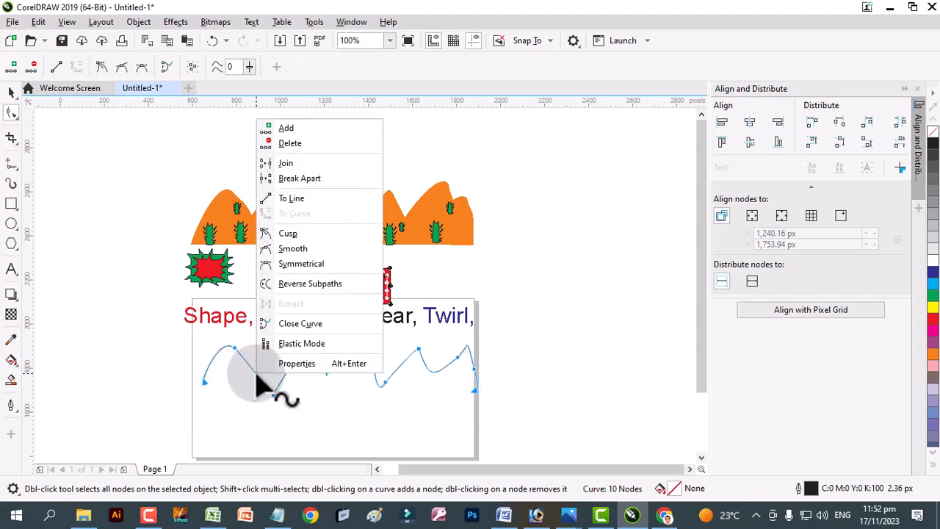
click(327, 323)
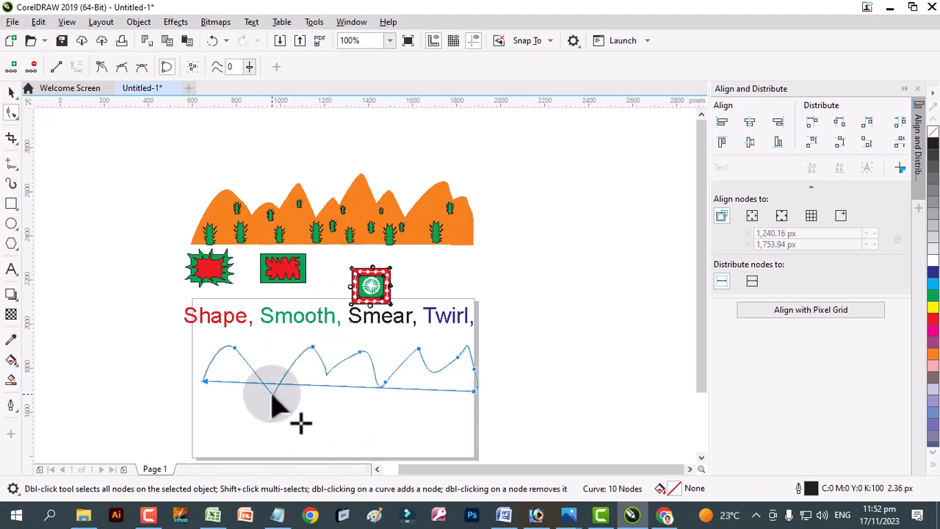
- Raise the node in the first valley of the closed curve toward the straight base line
mouse_move(271, 394)
mouse_down()
mouse_move(271, 381)
mouse_move(273, 405)
mouse_move(275, 381)
mouse_up()
click(281, 426)
click(274, 405)
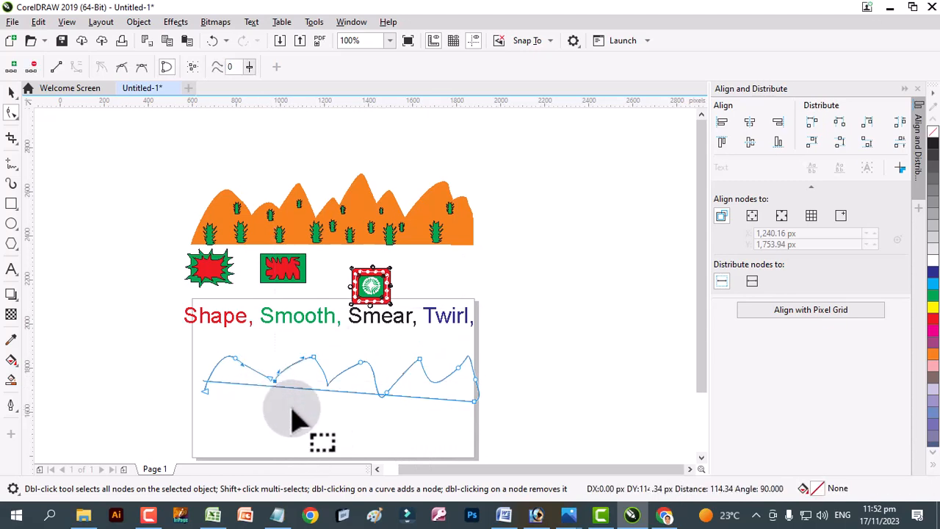
click(537, 395)
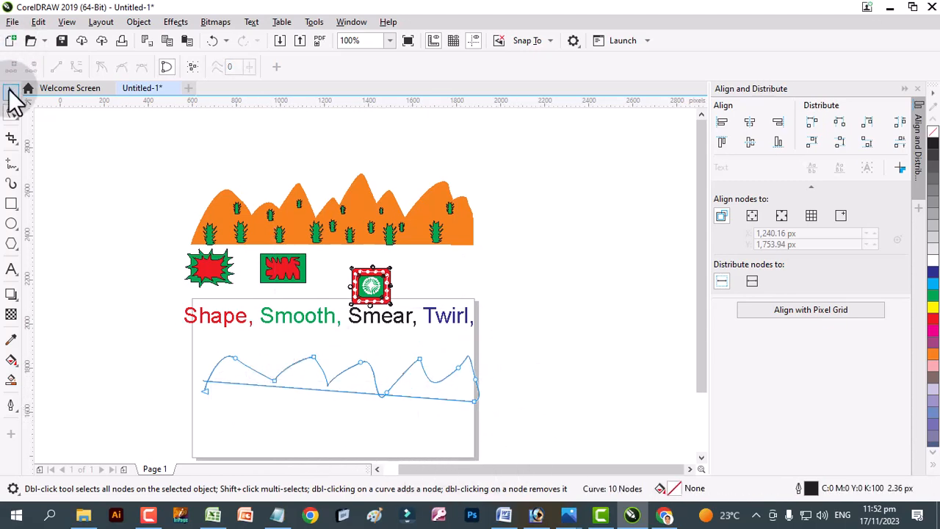
- Delete the closed zigzag curve below the coloured text
click(11, 92)
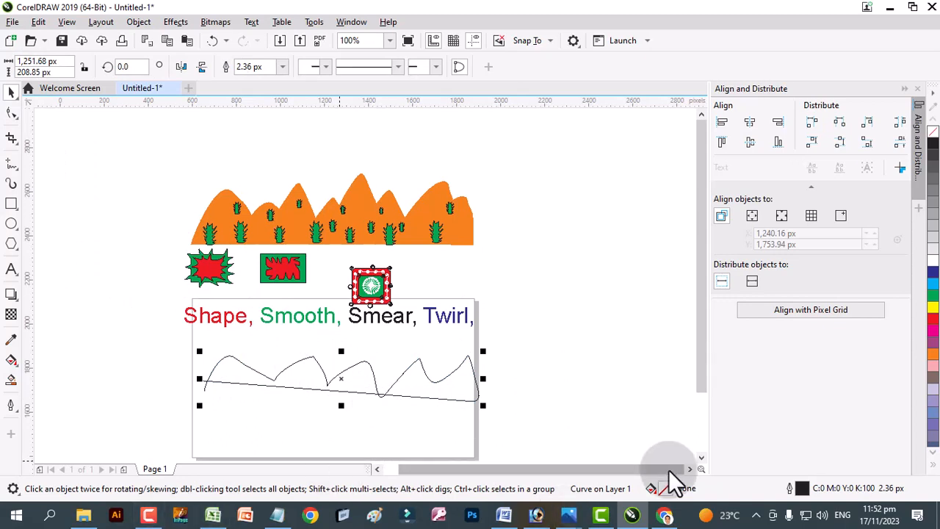
click(419, 400)
key(Delete)
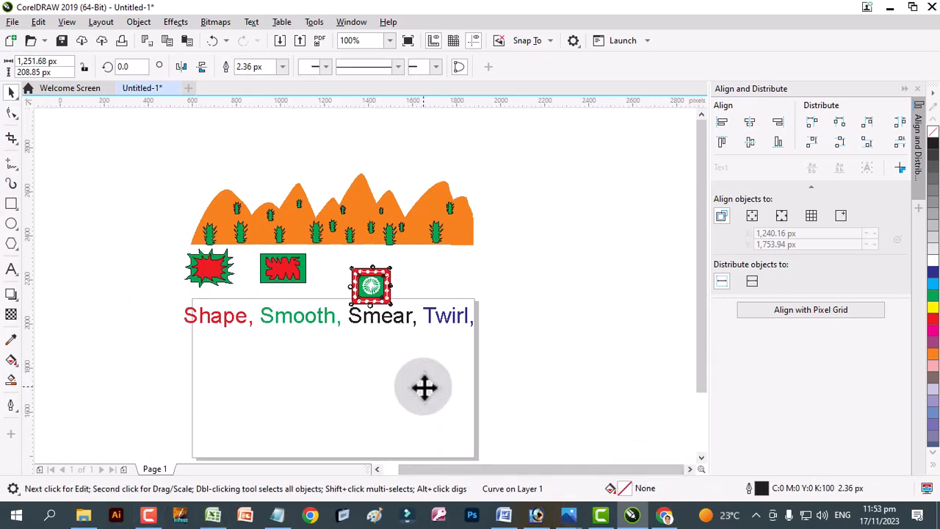
- Draw a new four-peak mountain outline across the full page width with the Freehand tool, about 1,280 px wide
click(16, 172)
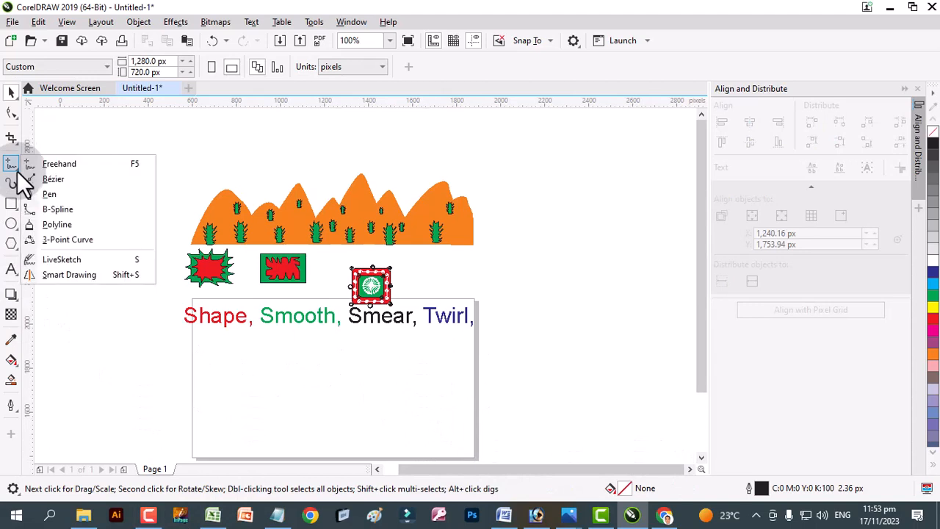
click(64, 164)
mouse_move(193, 395)
mouse_down()
mouse_move(211, 373)
mouse_move(230, 368)
mouse_move(253, 403)
mouse_move(278, 363)
mouse_move(337, 376)
mouse_move(365, 347)
mouse_move(388, 388)
mouse_move(447, 348)
mouse_move(474, 400)
mouse_up()
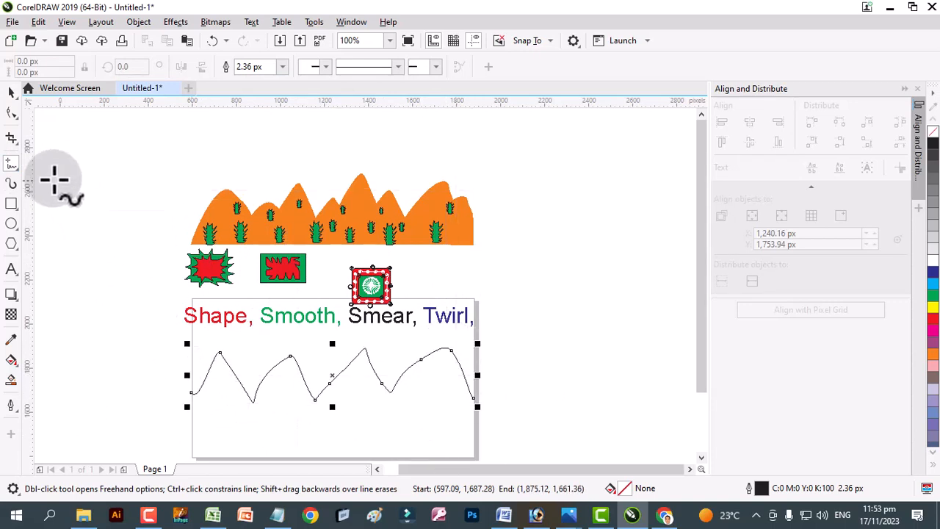
- Select all nodes of the four-peak outline with the Shape tool and close the curve between its two ends
click(11, 112)
click(189, 393)
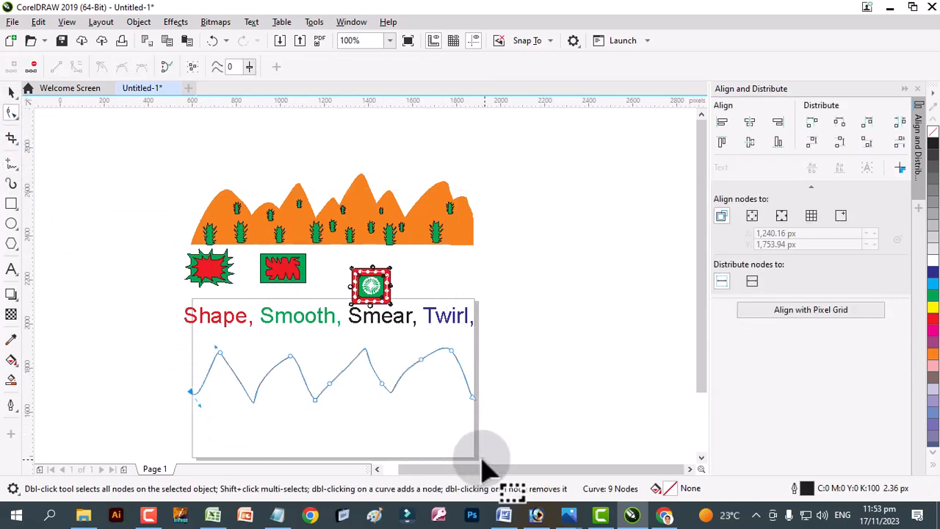
right_click(473, 400)
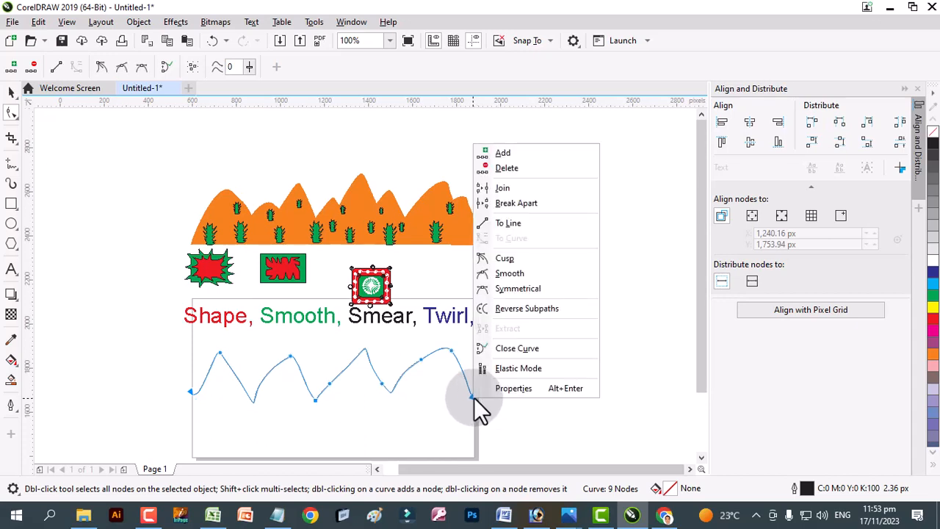
click(514, 350)
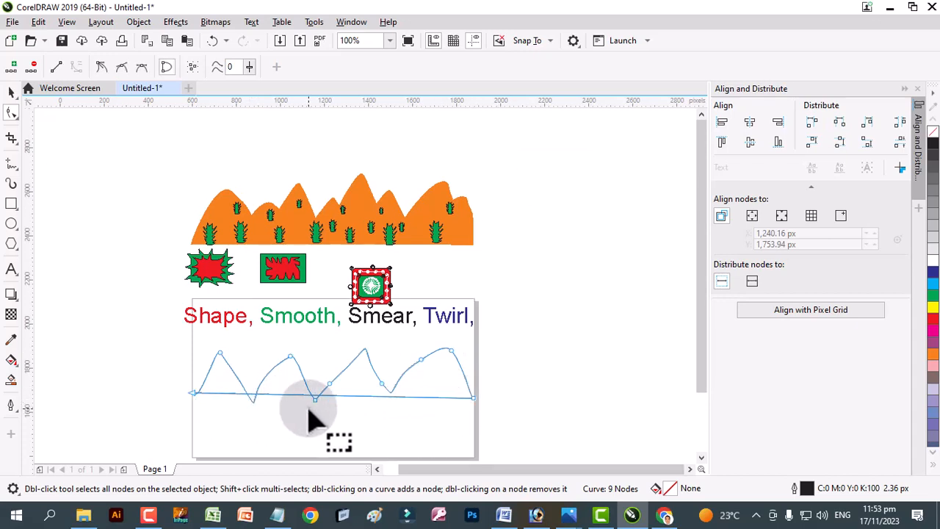
- Add a node in the first valley of the outline and raise the first and second valley nodes to the base line
click(329, 383)
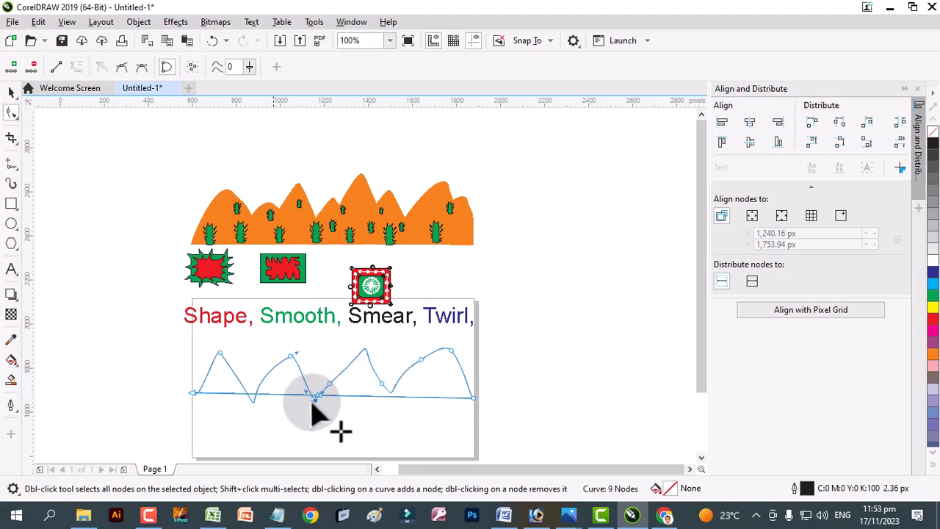
double_click(252, 399)
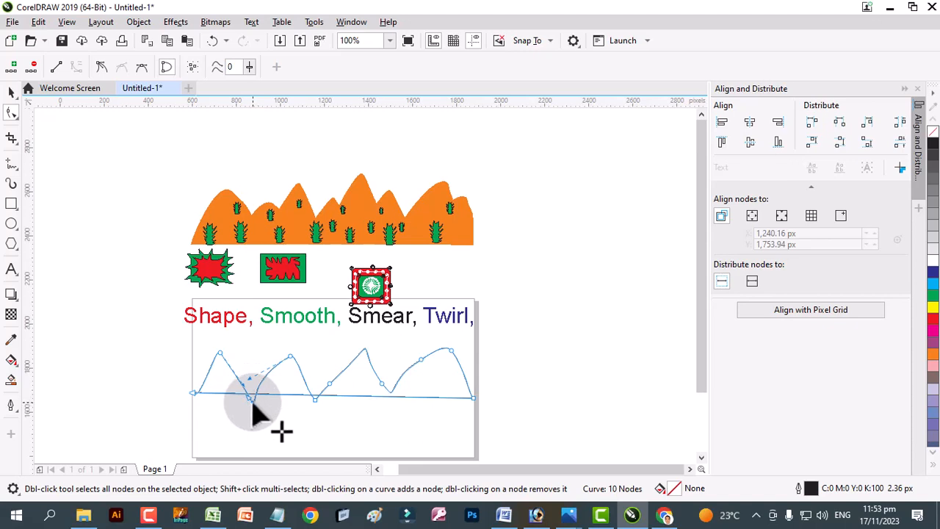
drag(252, 404, 252, 393)
drag(319, 400, 315, 394)
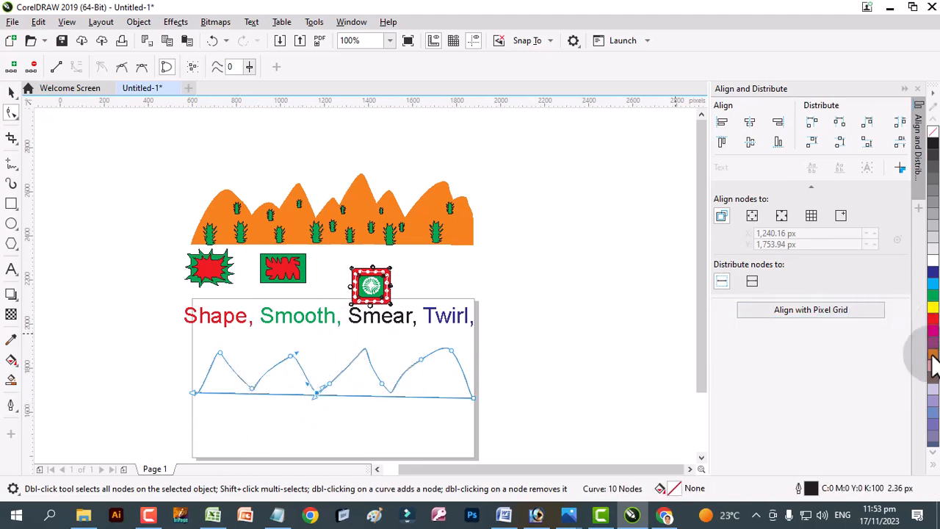
- Fill the closed mountain shape with orange (C:0 M:60 Y:100 K:0) and select it with the Pick tool
click(931, 355)
click(11, 92)
click(279, 370)
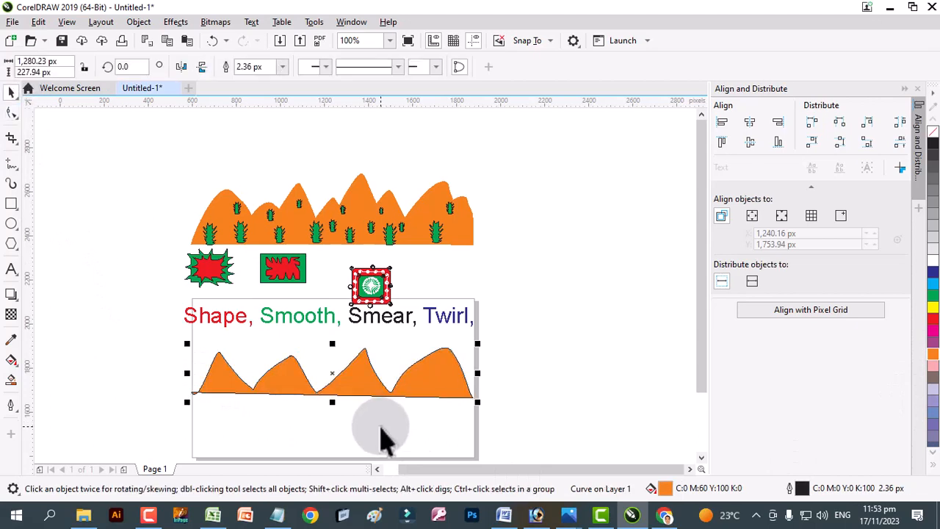
- Place an overlapping copy of the orange mountain shape about 120 px to the left of the original
scroll(387, 439, up, 2)
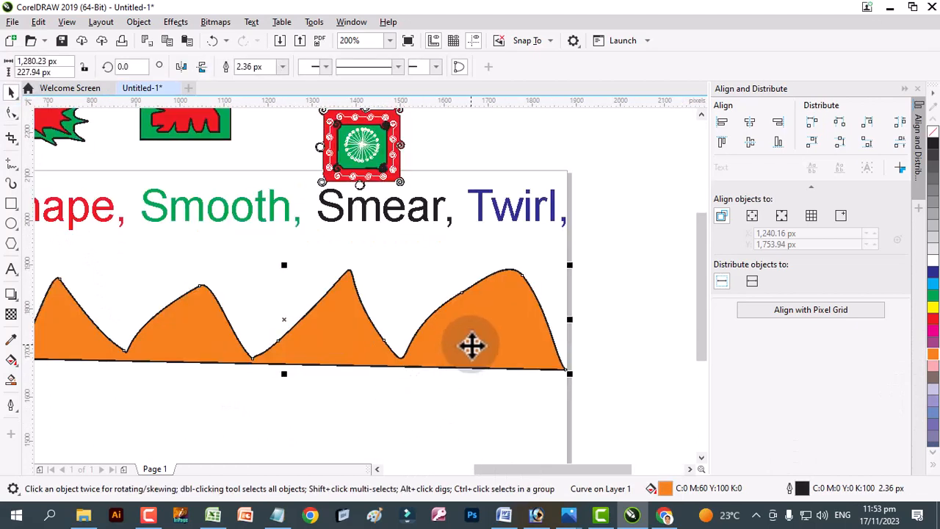
drag(471, 345, 416, 347)
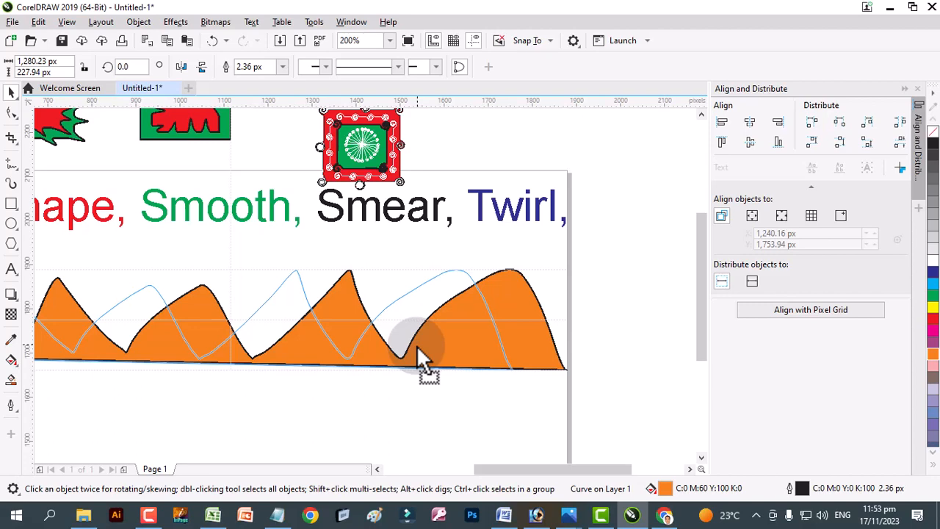
drag(416, 345, 416, 345)
scroll(407, 369, down, 2)
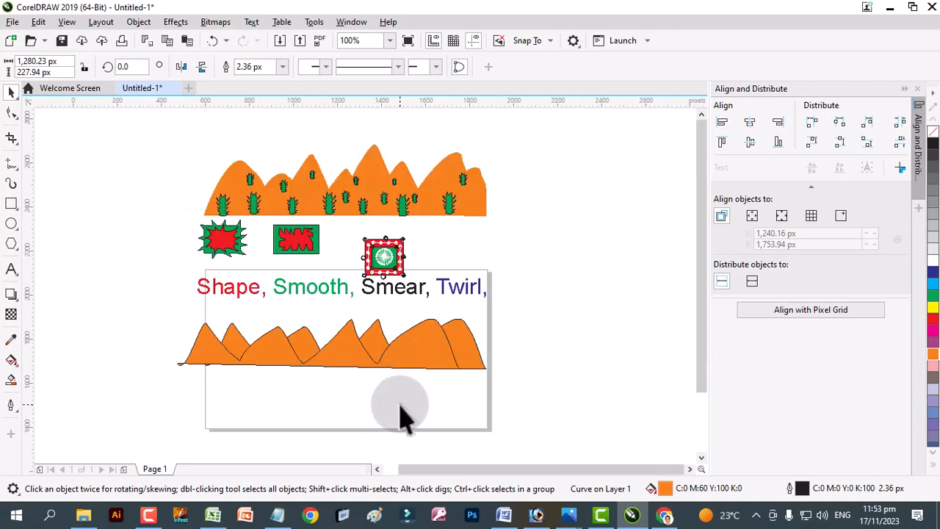
- Draw an upright rectangle about 57 by 132 px below the mountains and fill it with green (C:100 M:0 Y:100 K:0)
drag(166, 300, 517, 402)
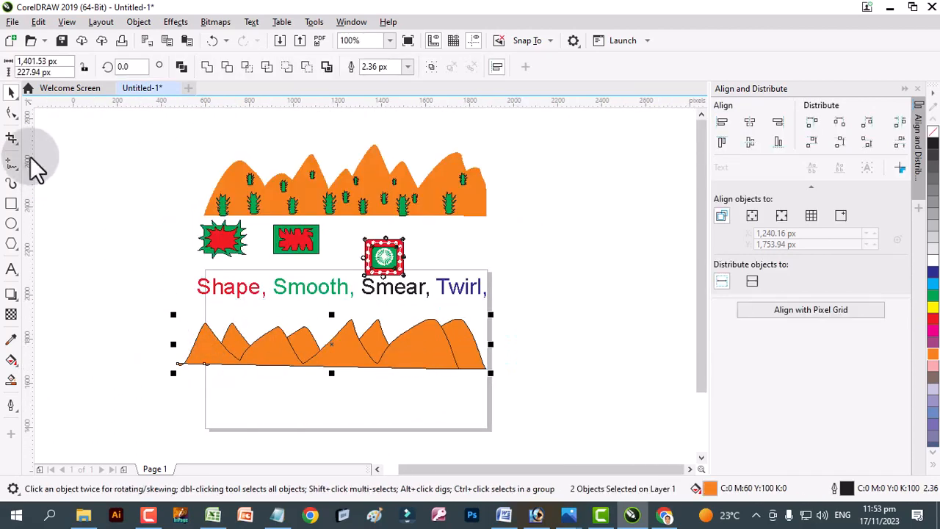
key(F6)
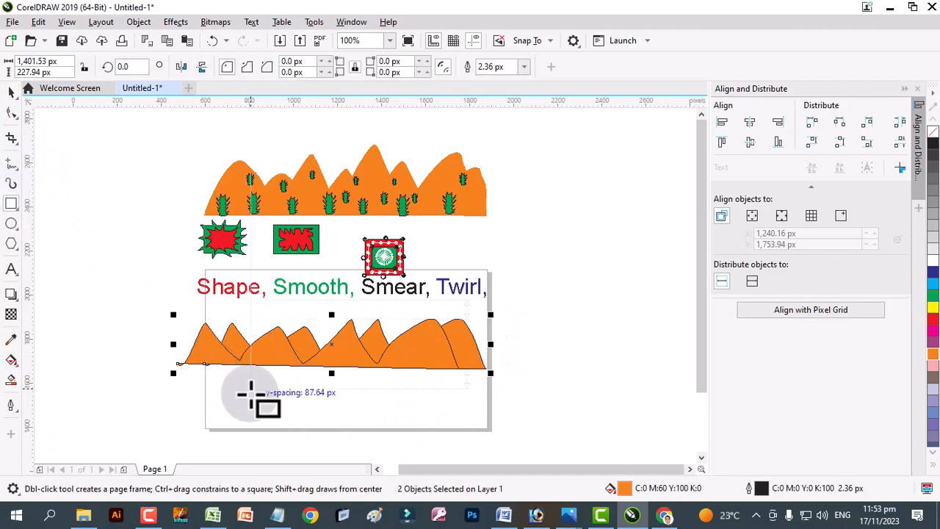
drag(247, 384, 268, 421)
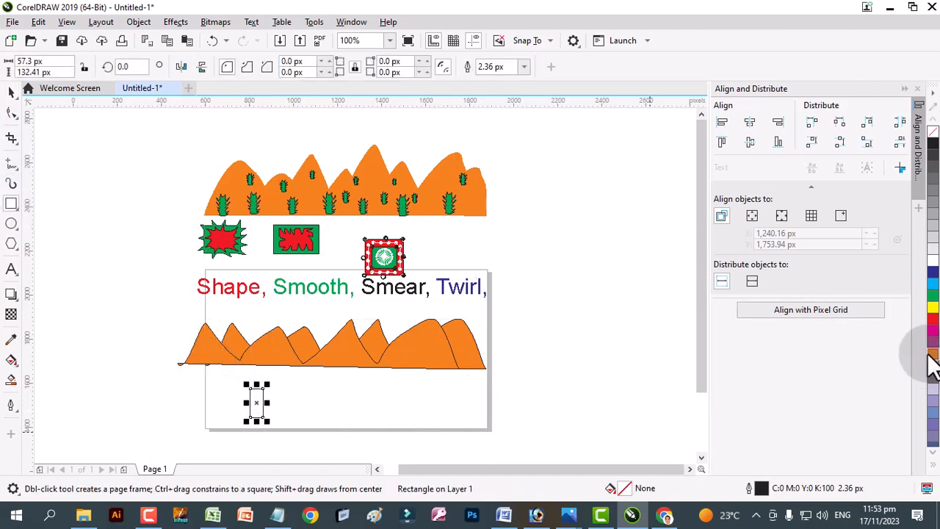
scroll(283, 426, up, 2)
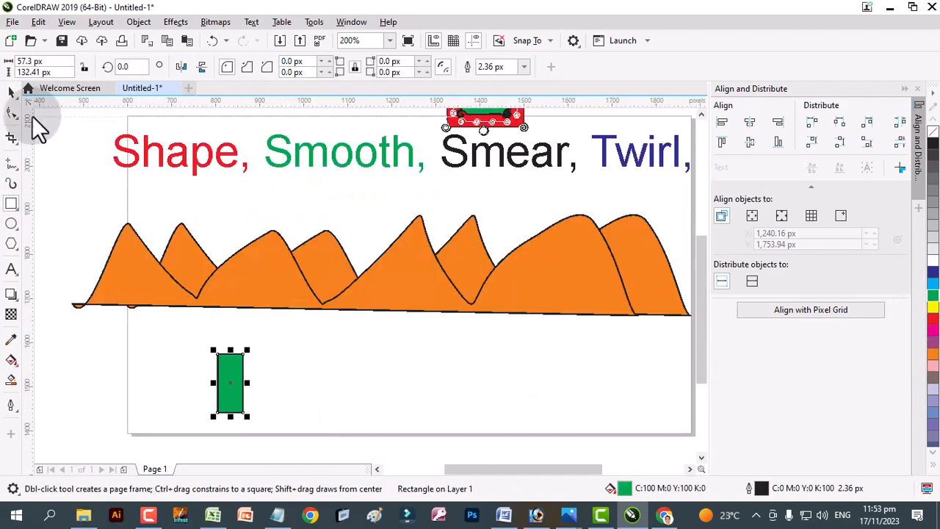
click(13, 114)
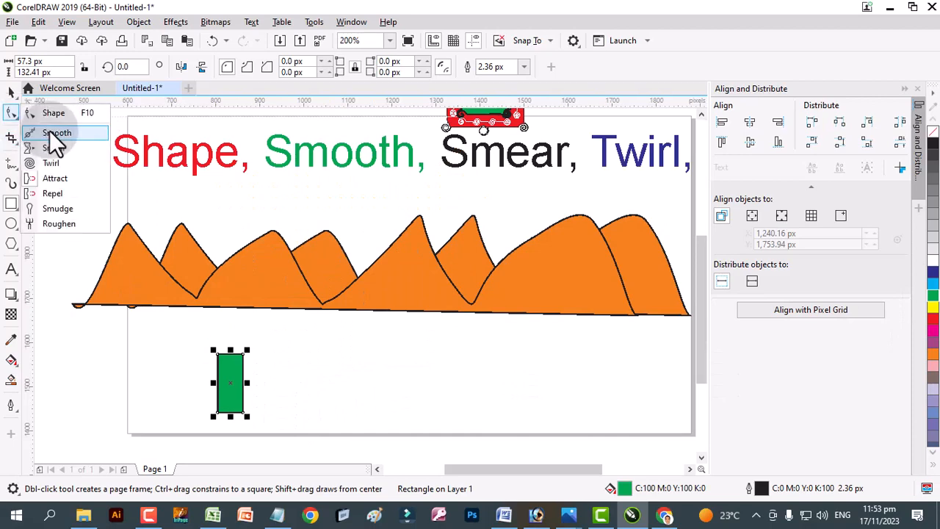
click(50, 130)
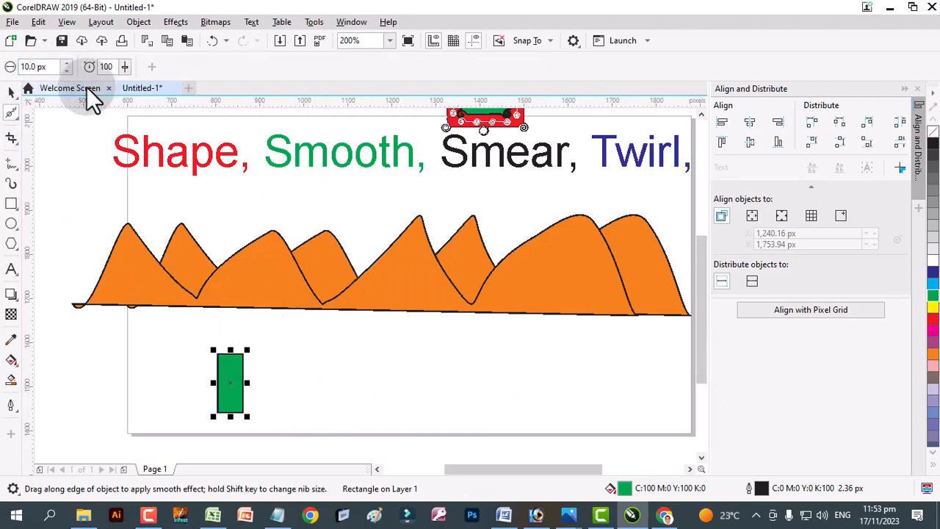
click(15, 115)
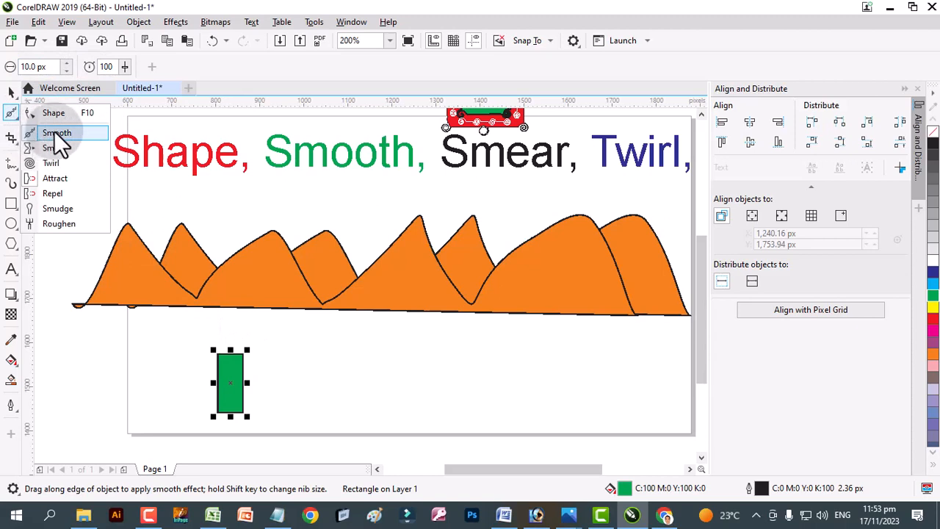
click(56, 135)
- Activate the Smear tool and set its nib size to 25 px
click(15, 115)
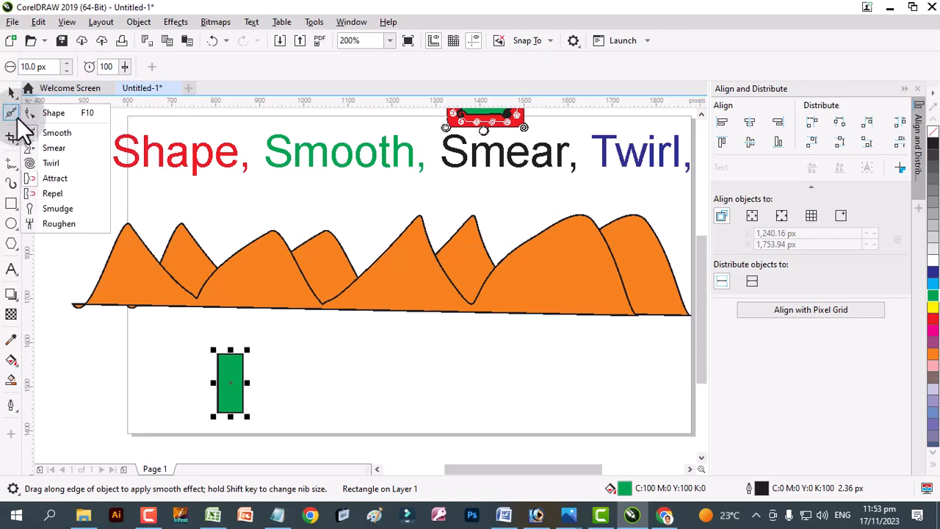
click(61, 150)
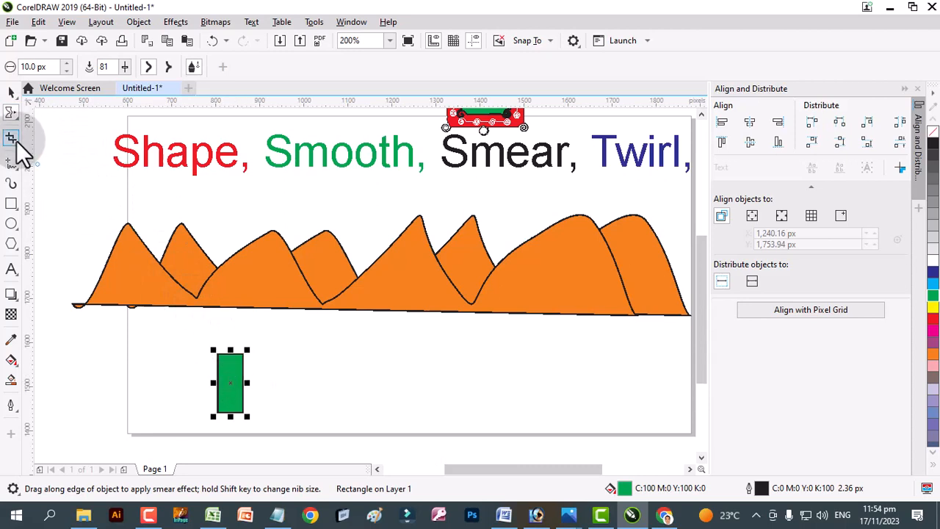
click(58, 67)
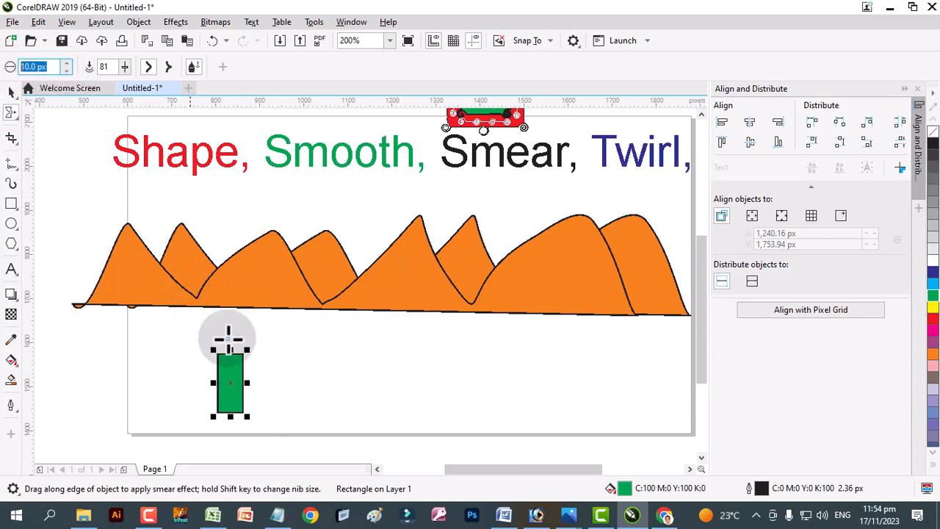
text(25)
key(Return)
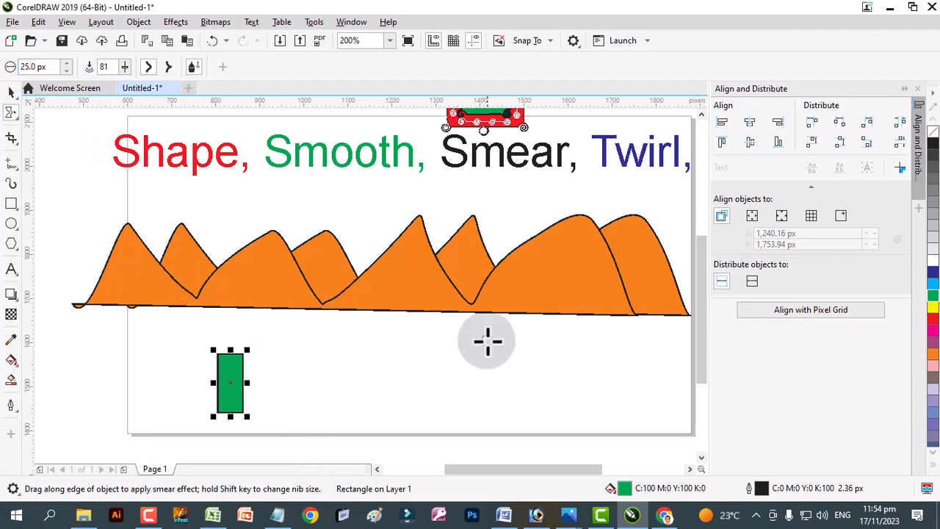
- Smear pointed spikes outward from the top and both sides of the green rectangle to start the cactus
scroll(258, 392, up, 2)
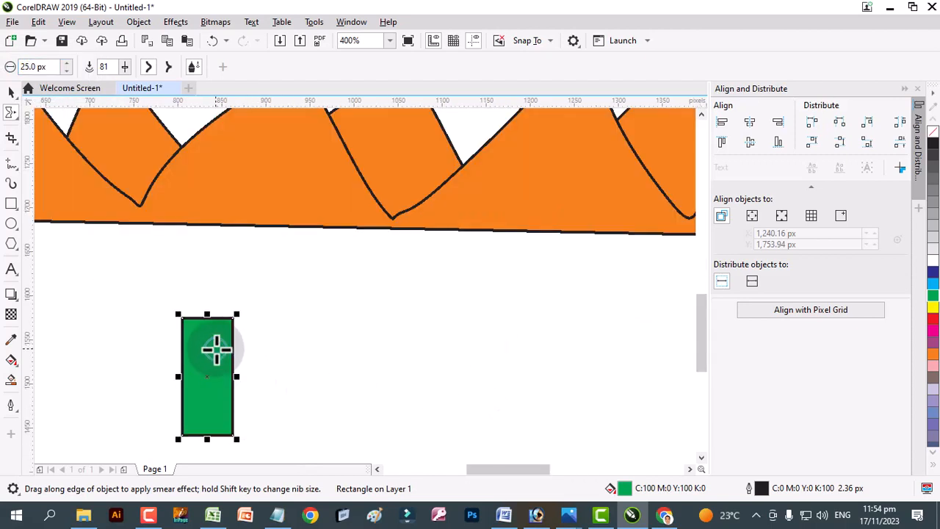
drag(268, 323, 271, 318)
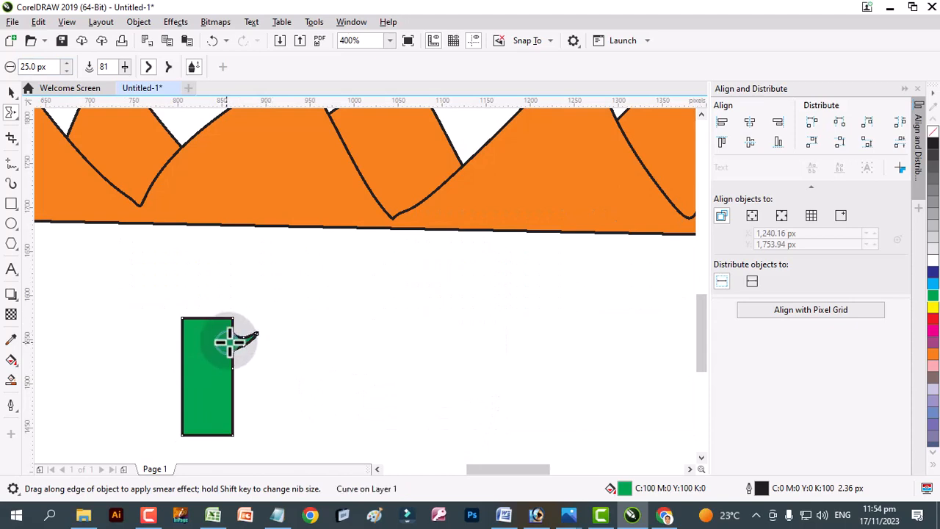
mouse_move(197, 348)
mouse_down()
mouse_move(149, 321)
mouse_move(197, 292)
mouse_up()
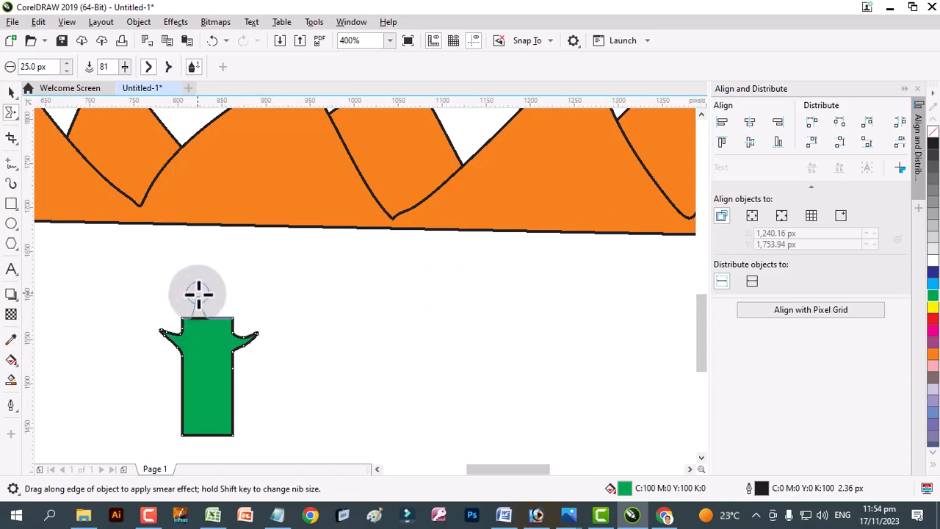
mouse_move(211, 323)
mouse_down()
mouse_move(211, 300)
mouse_move(224, 294)
mouse_up()
mouse_move(192, 378)
mouse_down()
mouse_move(158, 363)
mouse_move(253, 357)
mouse_up()
drag(225, 409, 257, 397)
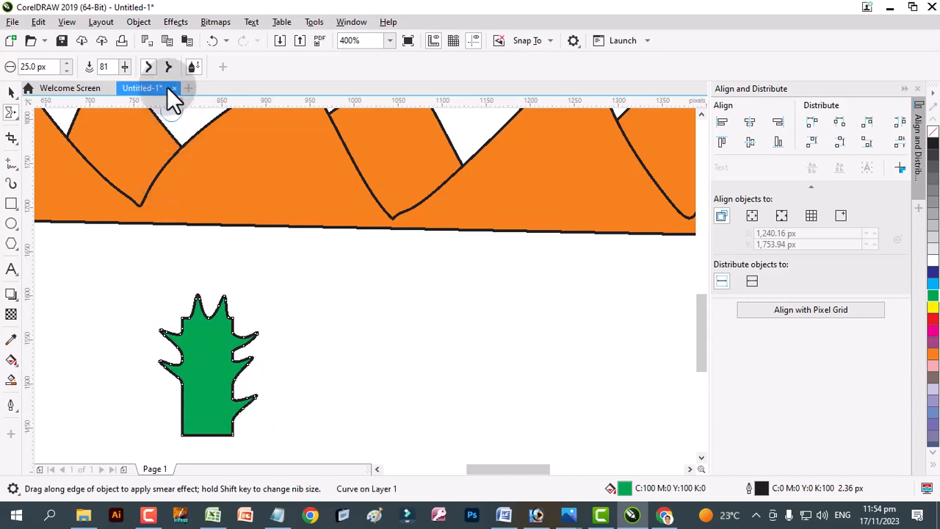
- Raise the Smear pressure to 91 and pull longer spikes from the top, sides and bottom corners of the cactus
click(124, 65)
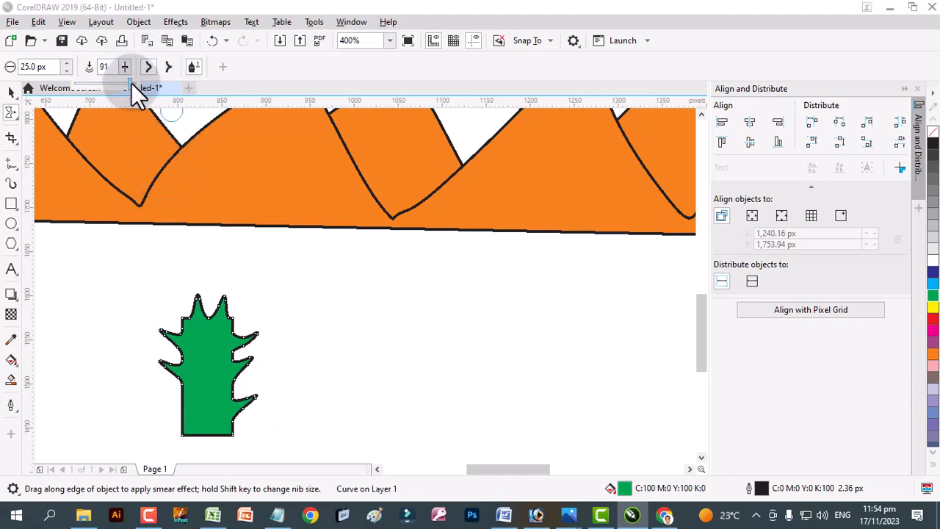
drag(163, 394, 150, 377)
drag(217, 433, 271, 400)
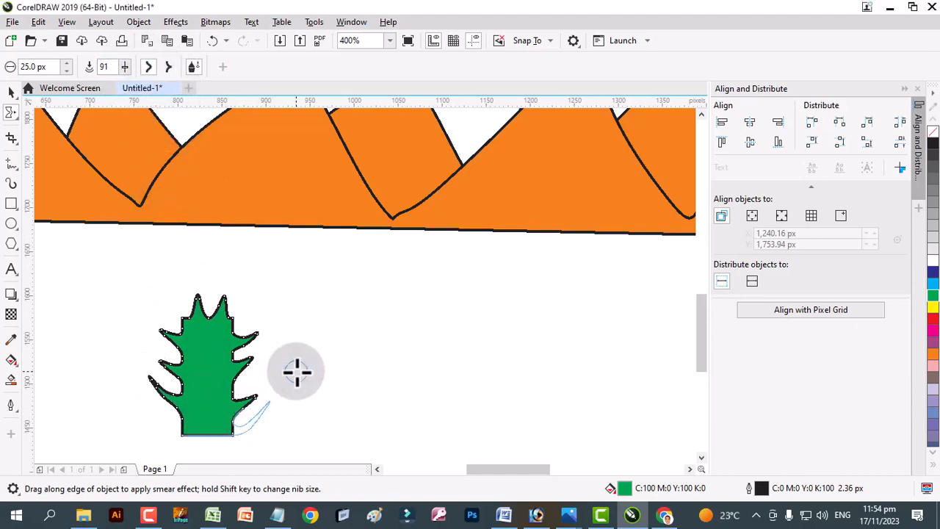
mouse_move(211, 409)
mouse_down()
mouse_move(243, 399)
mouse_move(267, 367)
mouse_move(270, 310)
mouse_up()
drag(212, 322, 229, 274)
mouse_move(193, 306)
mouse_down()
mouse_move(197, 267)
mouse_move(157, 292)
mouse_up()
drag(168, 334, 139, 300)
drag(174, 365, 146, 341)
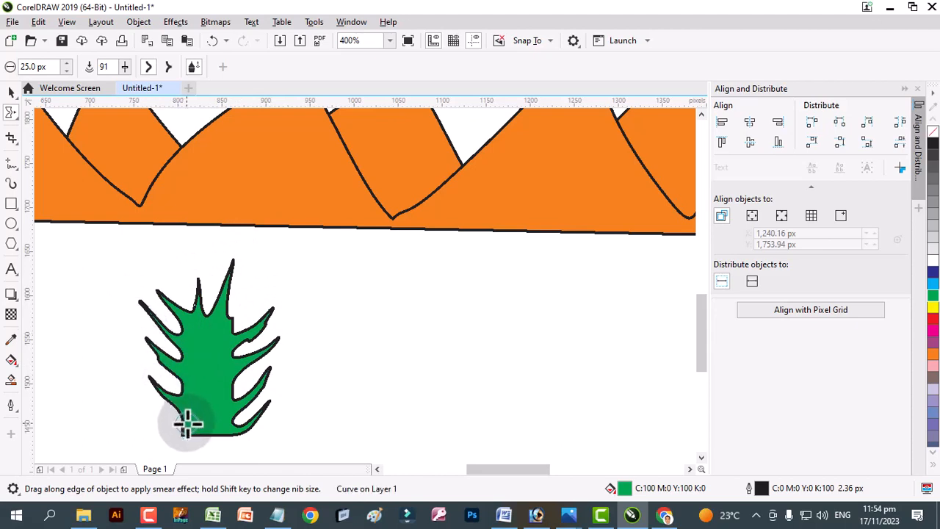
mouse_move(188, 424)
mouse_down()
mouse_move(134, 389)
mouse_move(140, 407)
mouse_up()
- Narrow the cactus to about 79 px wide and place a copy of it to the right at the same height
click(11, 92)
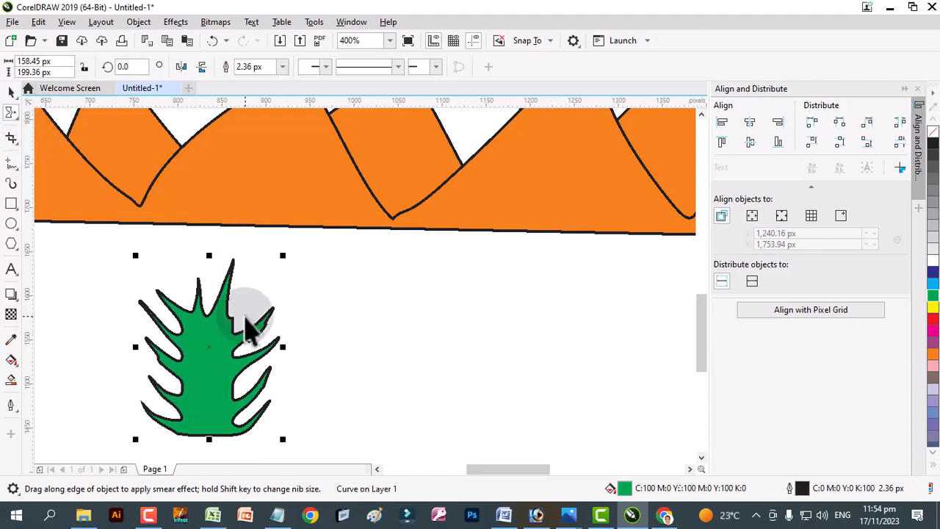
scroll(248, 328, down, 1)
click(269, 351)
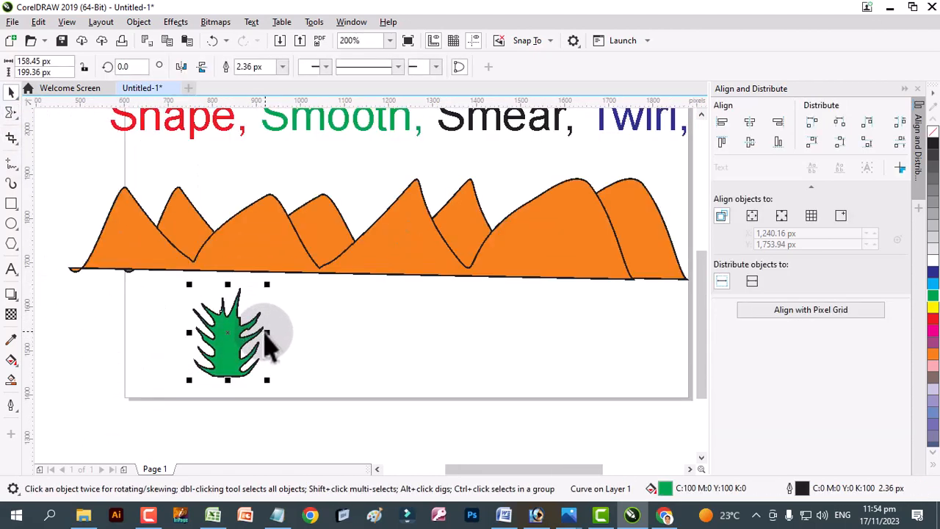
drag(267, 333, 300, 346)
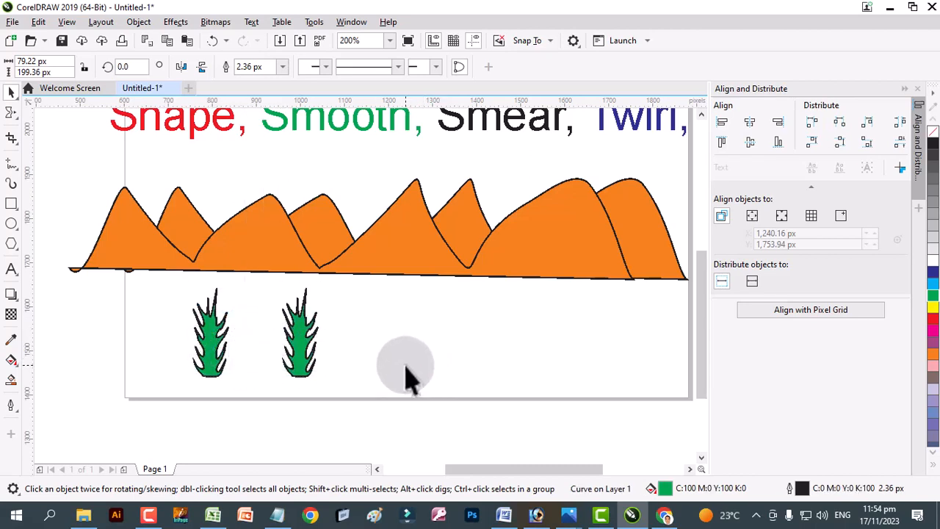
- Duplicate the cactus twice more, then place a copy on the rightmost front mountain, scaled to about 54 by 135 px
click(304, 360)
key(ctrl+d)
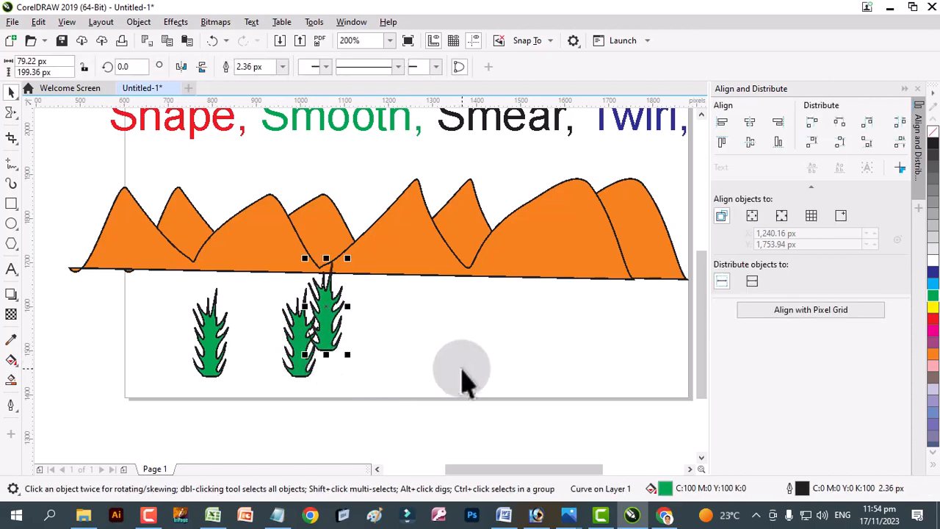
drag(372, 272, 566, 242)
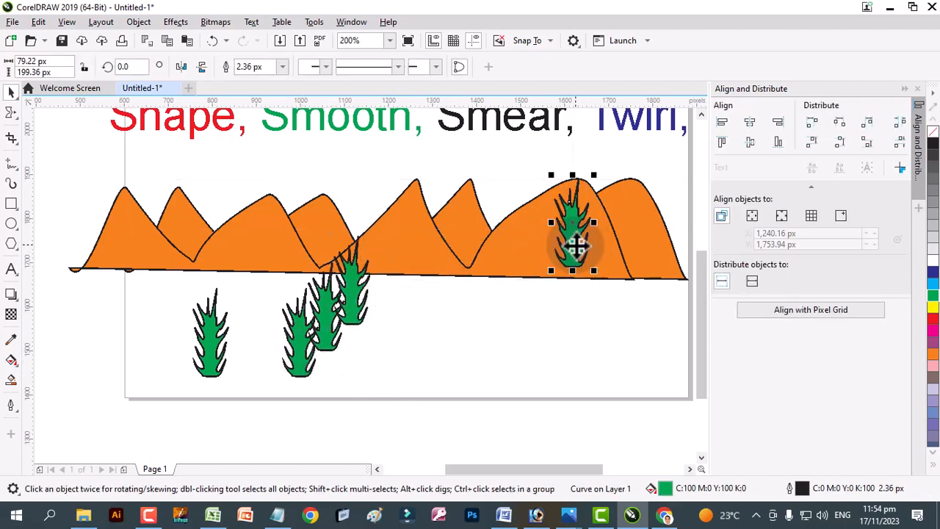
drag(600, 175, 588, 206)
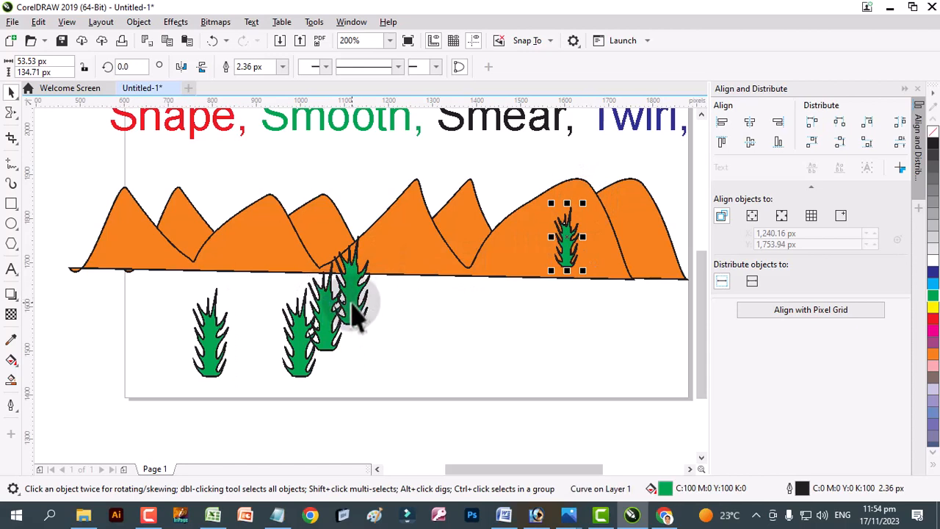
- Place reduced cacti at the base of the third and second front mountains, scaling the latter to about 54 by 135 px
drag(357, 311, 406, 232)
drag(286, 345, 261, 225)
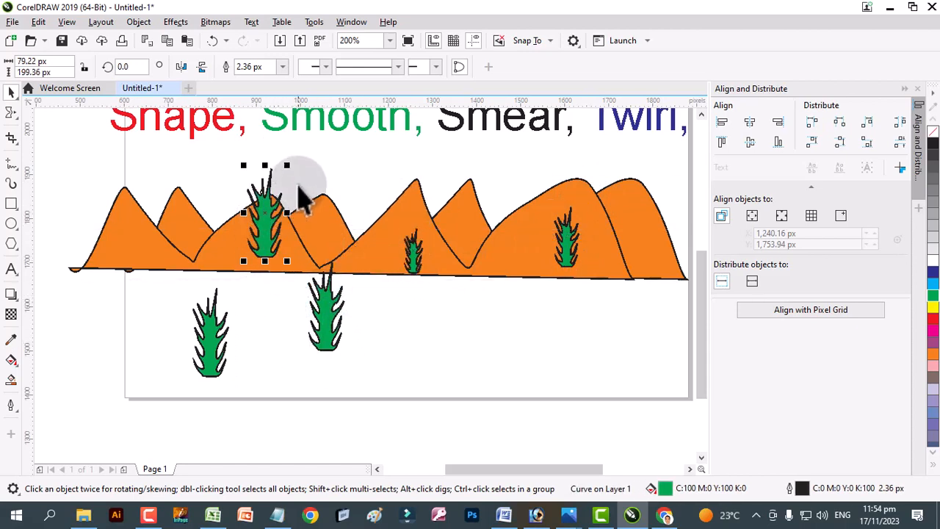
drag(287, 165, 289, 195)
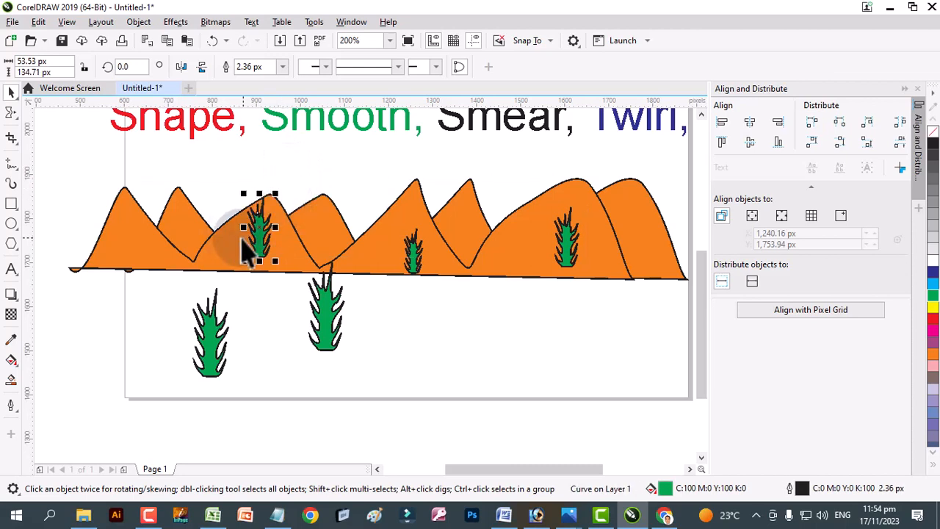
drag(255, 243, 258, 258)
- Move the last two cacti onto the first mountain and the third mountain's left foot, scaling the latter to about 54 by 136 px
drag(201, 352, 116, 241)
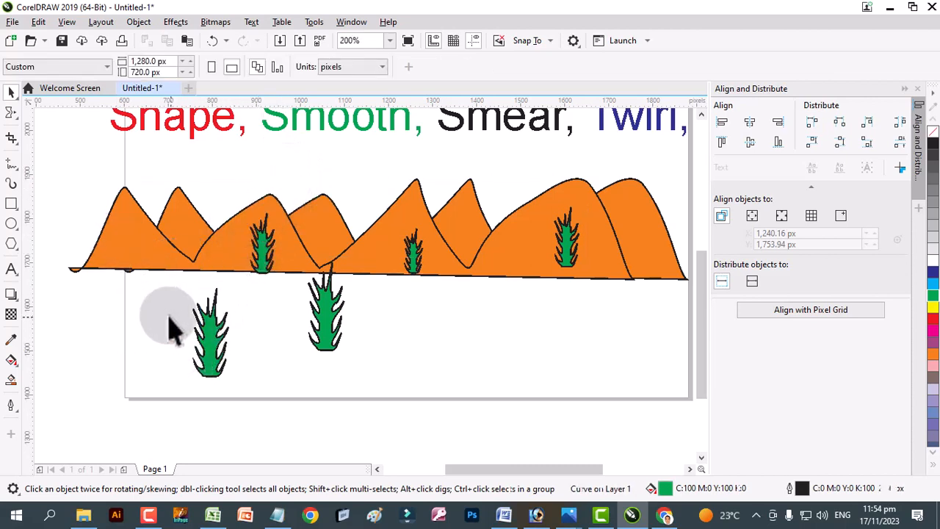
click(207, 342)
drag(209, 352, 103, 204)
drag(348, 319, 388, 188)
drag(371, 242, 373, 272)
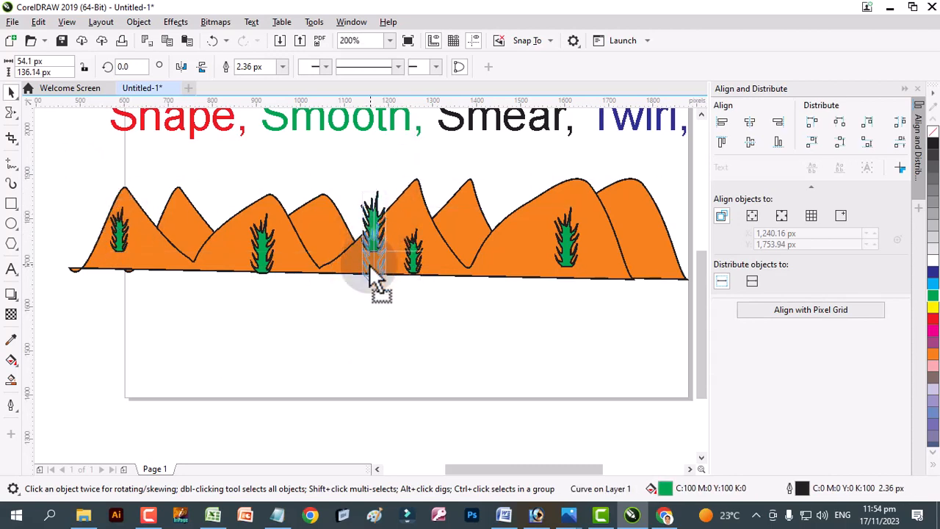
- Round the third front mountain's peak with the Smooth tool, using a 50 px nib
scroll(422, 198, up, 2)
click(394, 192)
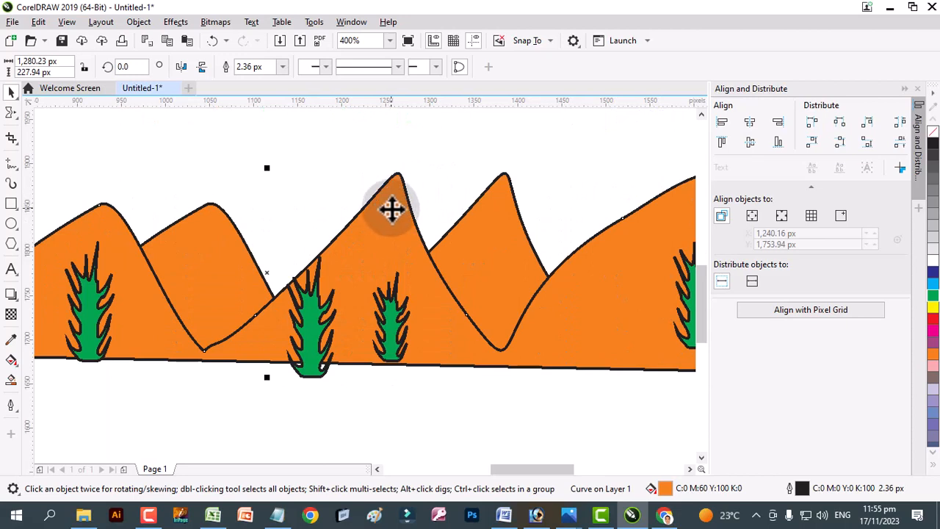
click(17, 120)
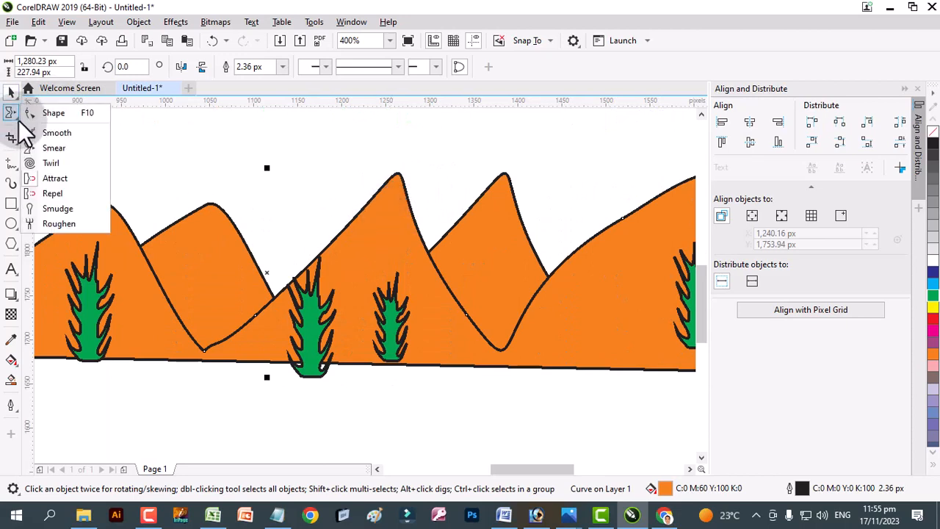
click(74, 133)
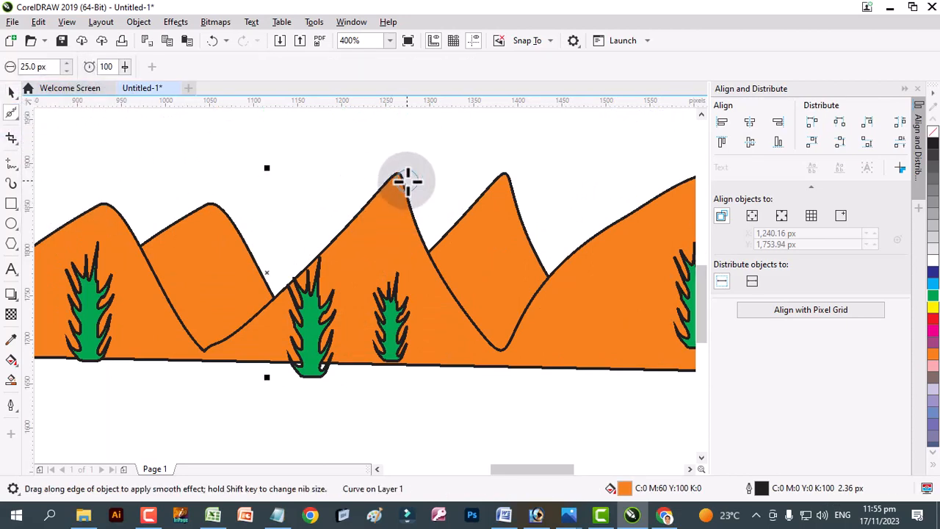
click(37, 66)
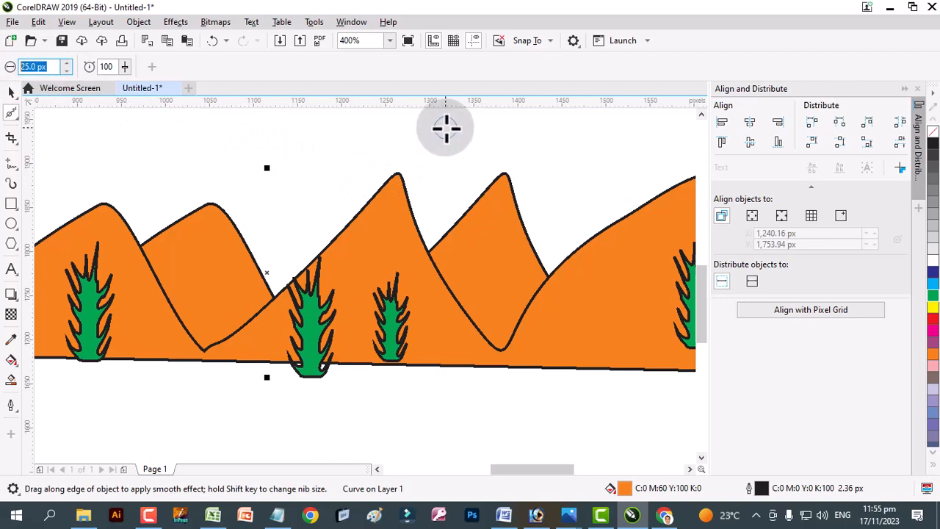
key(Return)
mouse_move(390, 180)
mouse_down()
mouse_move(382, 234)
mouse_move(396, 168)
mouse_move(378, 228)
mouse_move(379, 163)
mouse_move(380, 247)
mouse_move(393, 120)
mouse_move(388, 187)
mouse_move(393, 156)
mouse_move(381, 182)
mouse_move(407, 123)
mouse_move(408, 202)
mouse_up()
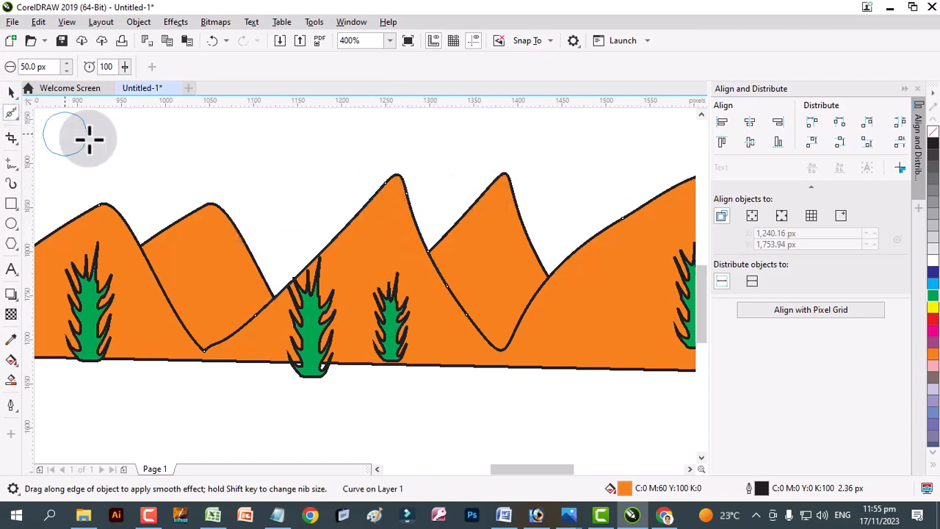
- Draw an open freehand zigzag line with five peaks, about 962 by 191 px, below the mountains
click(11, 91)
scroll(248, 204, down, 1)
click(295, 343)
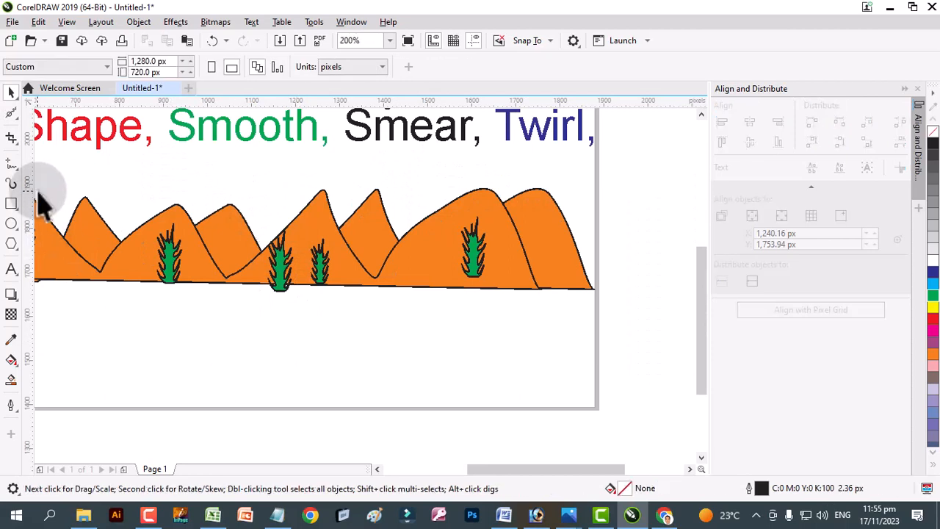
click(10, 163)
mouse_move(129, 376)
mouse_down()
mouse_move(199, 319)
mouse_move(556, 387)
mouse_up()
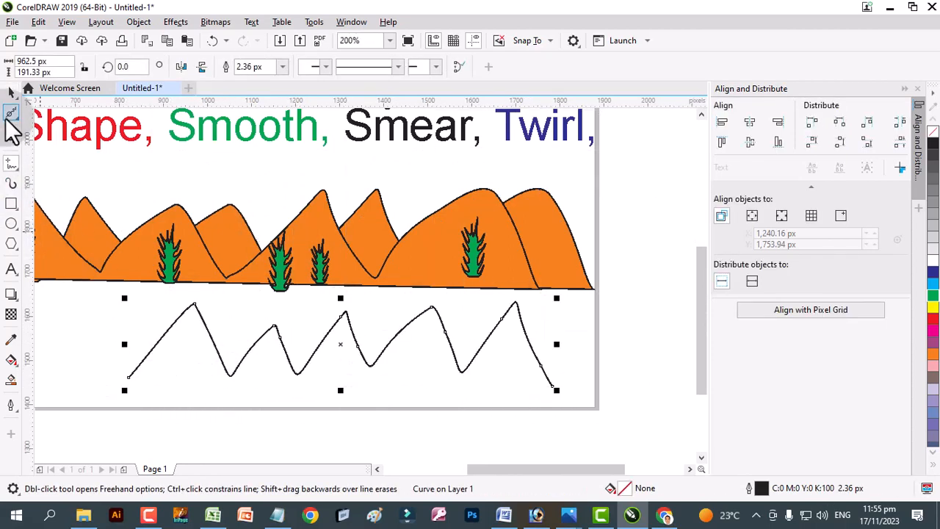
- Smooth the peaks and valleys of the freehand zigzag line with the Smooth tool at a 50 px nib
click(17, 119)
click(49, 133)
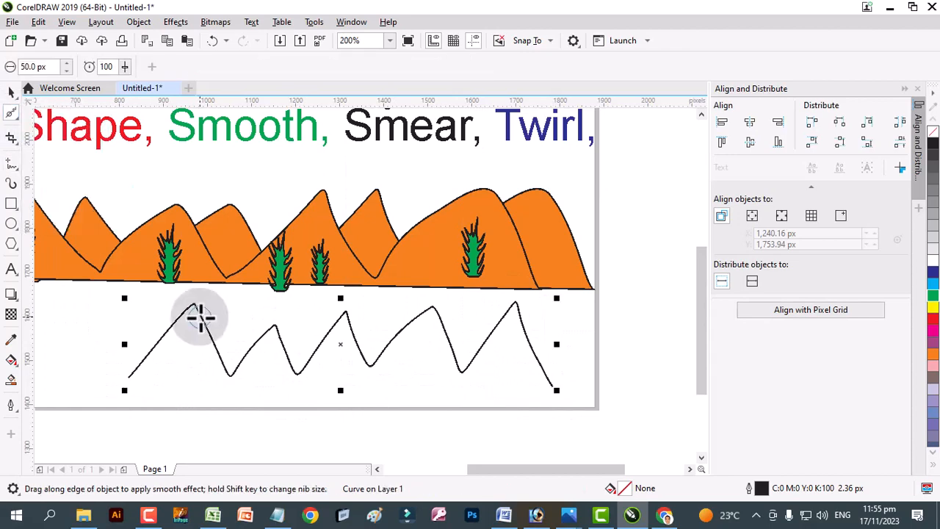
scroll(195, 315, up, 2)
mouse_move(201, 325)
mouse_down()
mouse_move(192, 273)
mouse_move(191, 334)
mouse_move(205, 241)
mouse_up()
scroll(309, 388, up, 1)
scroll(318, 389, up, 2)
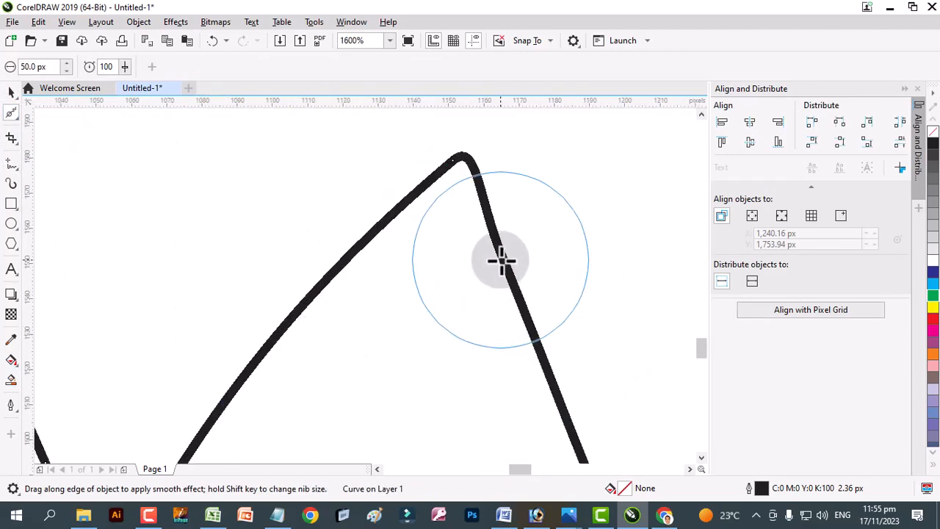
mouse_move(504, 257)
mouse_down()
mouse_move(469, 149)
mouse_move(461, 288)
mouse_move(469, 141)
mouse_move(422, 346)
mouse_move(461, 124)
mouse_move(425, 370)
mouse_move(446, 198)
mouse_move(464, 111)
mouse_move(465, 181)
mouse_move(436, 369)
mouse_move(475, 106)
mouse_move(426, 328)
mouse_move(482, 107)
mouse_move(453, 365)
mouse_move(464, 116)
mouse_move(414, 290)
mouse_move(514, 283)
mouse_up()
scroll(514, 283, down, 3)
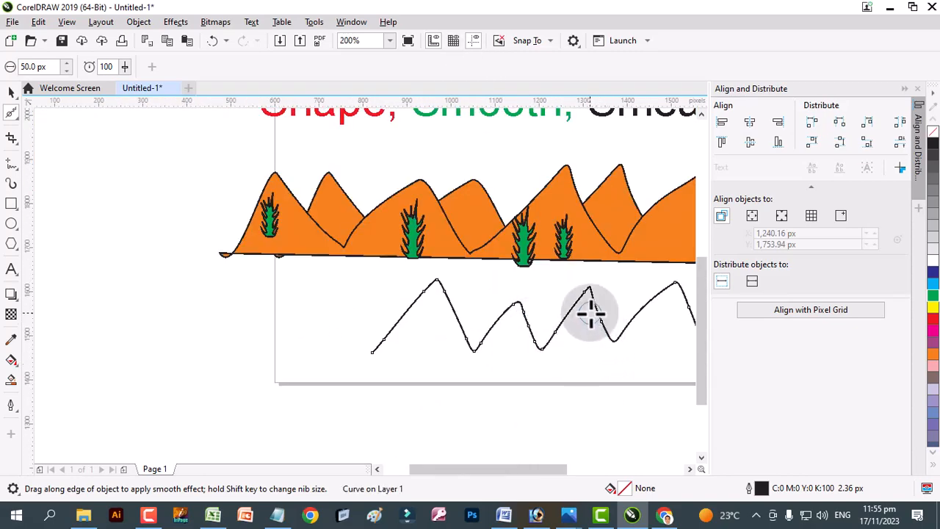
scroll(591, 314, up, 2)
mouse_move(593, 291)
mouse_down()
mouse_move(606, 140)
mouse_move(579, 298)
mouse_move(592, 142)
mouse_move(585, 214)
mouse_move(602, 190)
mouse_move(568, 190)
mouse_move(547, 275)
mouse_move(586, 161)
mouse_move(610, 239)
mouse_move(617, 145)
mouse_move(607, 248)
mouse_move(606, 159)
mouse_up()
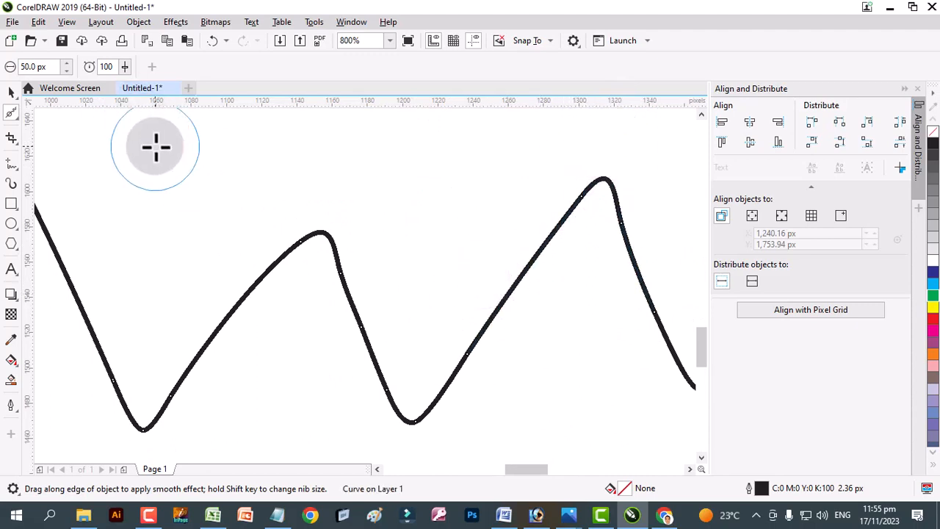
- Smooth the zigzag line's third peak further with the Smooth tool, trying rates of 51 and 66
mouse_move(492, 250)
mouse_down()
mouse_move(579, 242)
mouse_move(621, 150)
mouse_move(573, 225)
mouse_move(624, 149)
mouse_move(614, 243)
mouse_up()
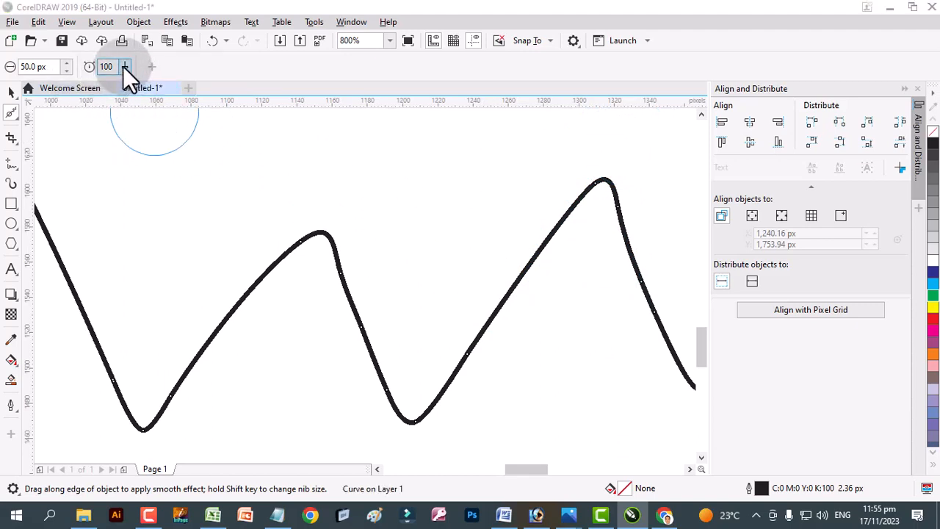
click(123, 67)
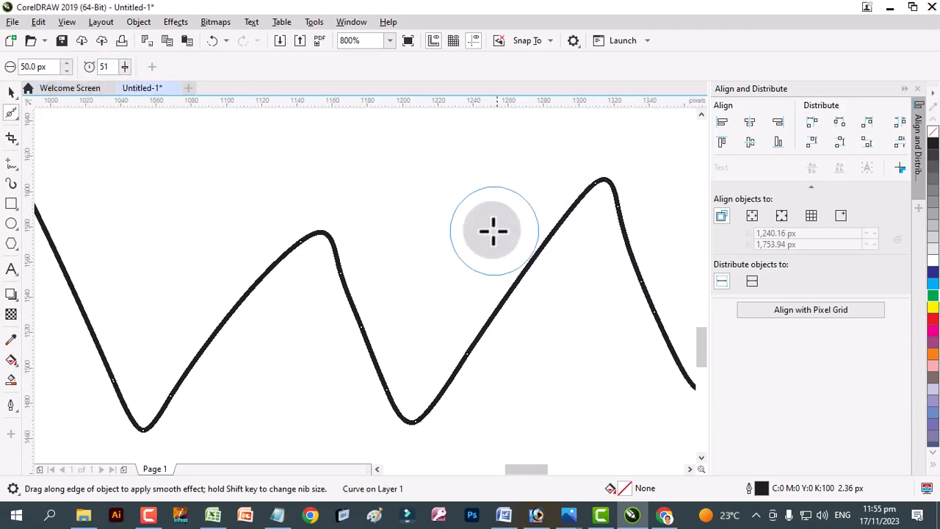
mouse_move(615, 233)
mouse_down()
mouse_move(631, 136)
mouse_move(611, 137)
mouse_move(607, 236)
mouse_up()
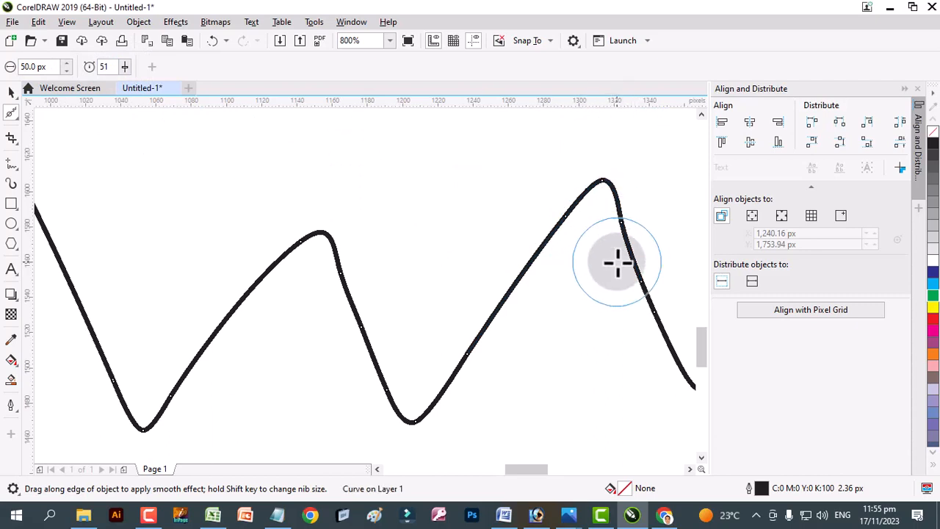
click(125, 67)
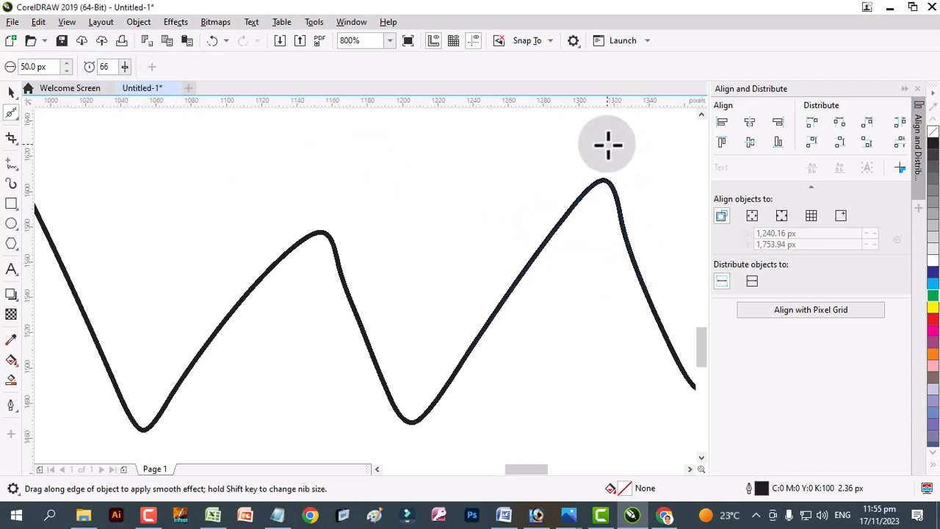
- Select the freehand zigzag line below the mountains and delete it
scroll(639, 312, down, 5)
scroll(642, 319, up, 2)
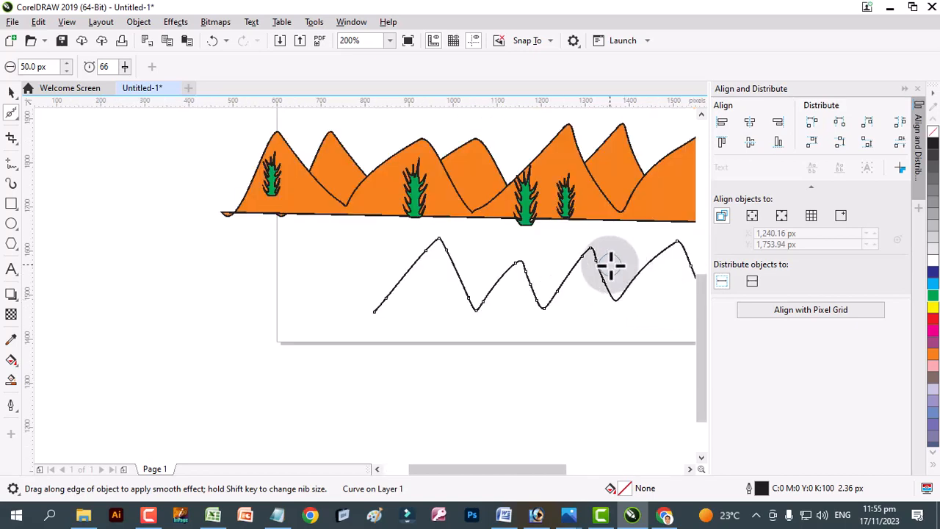
click(10, 92)
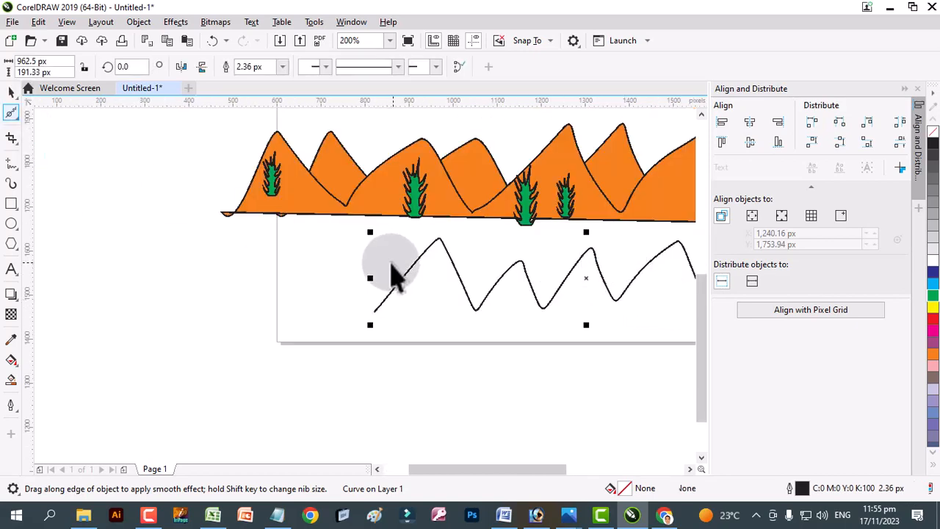
click(458, 296)
click(422, 221)
scroll(492, 202, down, 2)
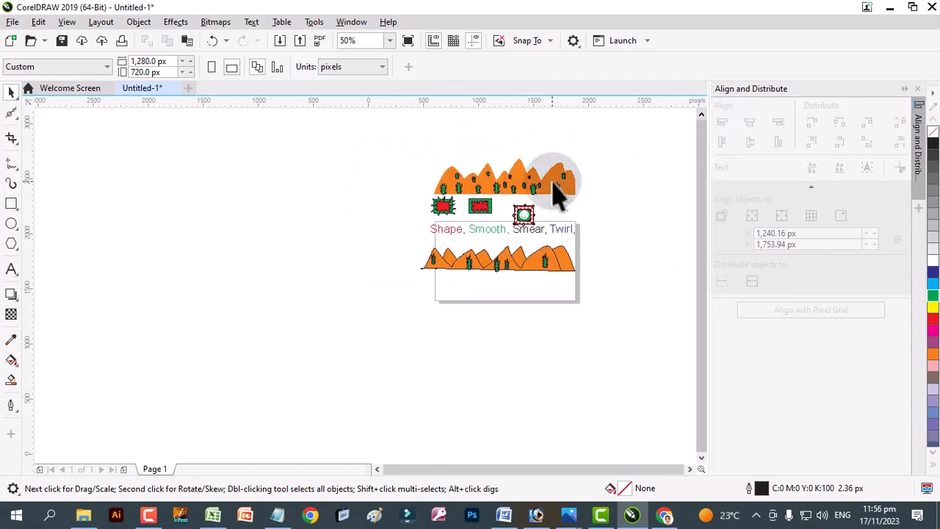
scroll(558, 192, up, 1)
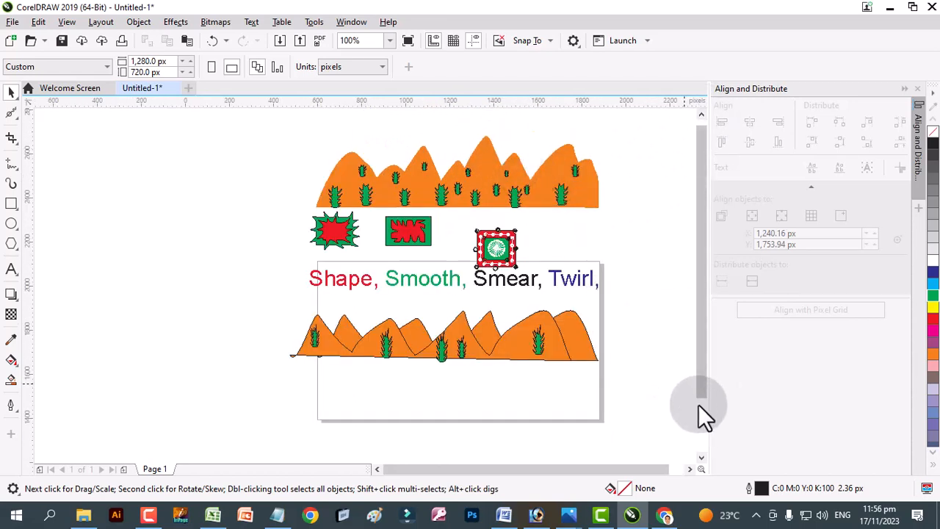
scroll(450, 418, up, 1)
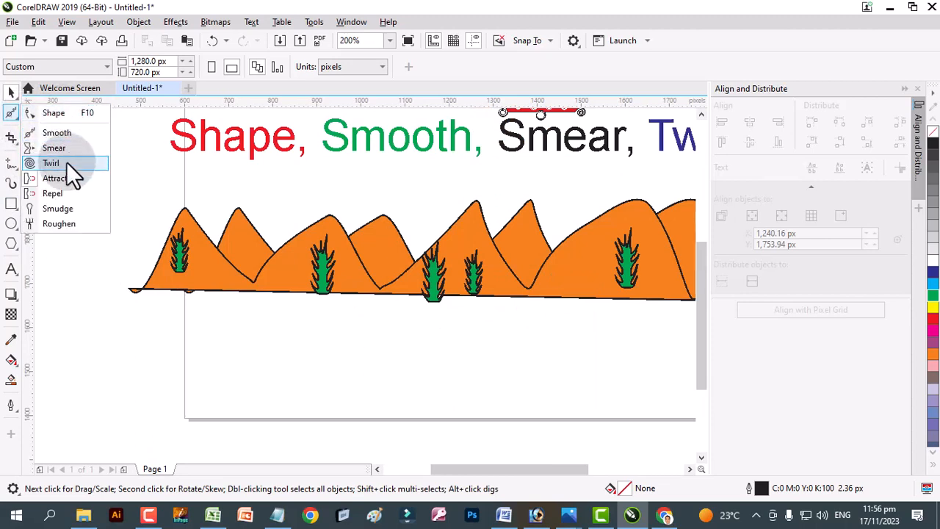
click(419, 389)
scroll(434, 336, down, 2)
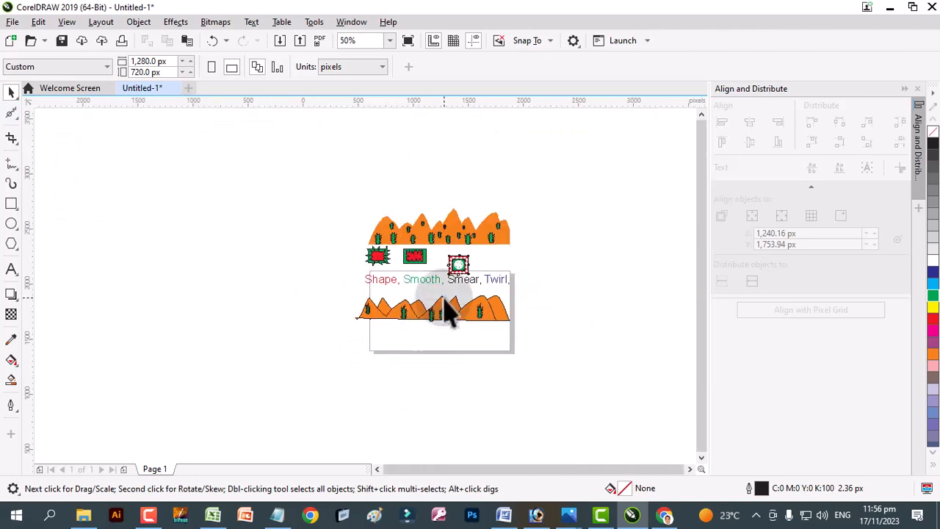
scroll(453, 316, up, 1)
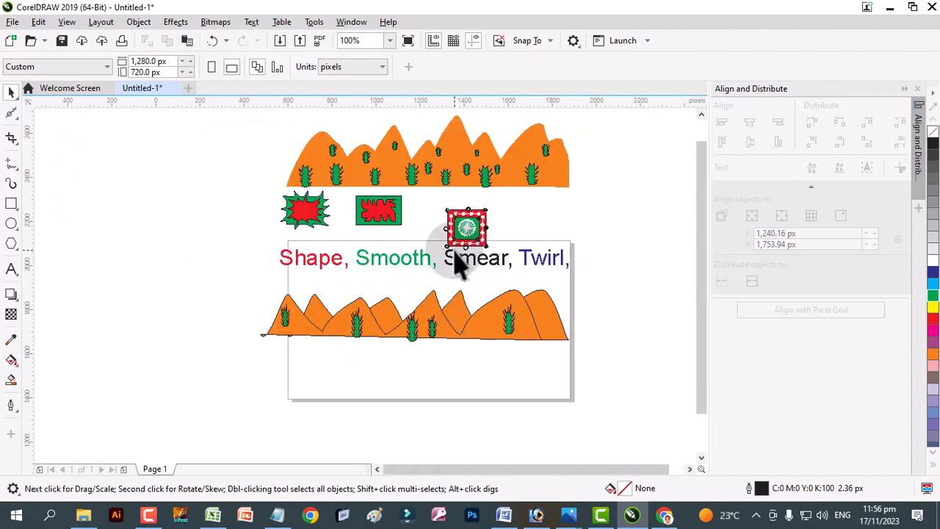
scroll(455, 261, up, 1)
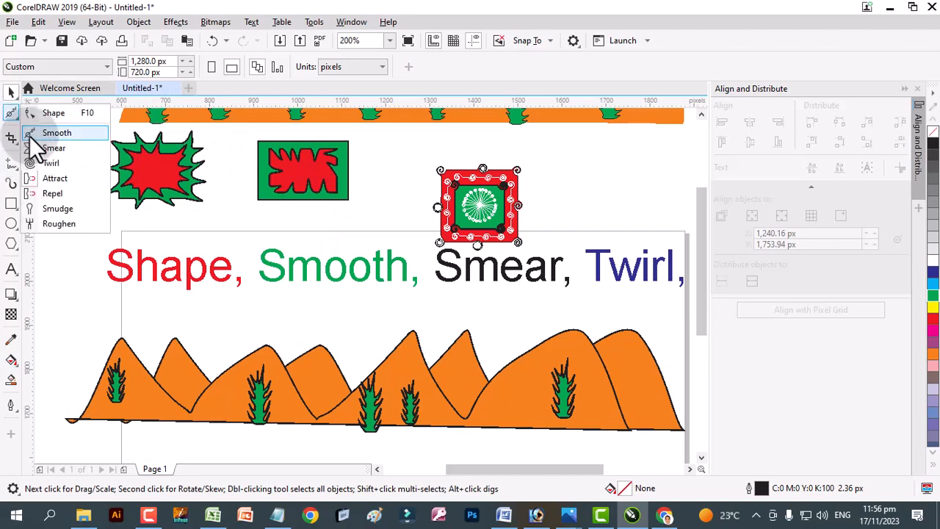
click(46, 149)
scroll(302, 168, down, 1)
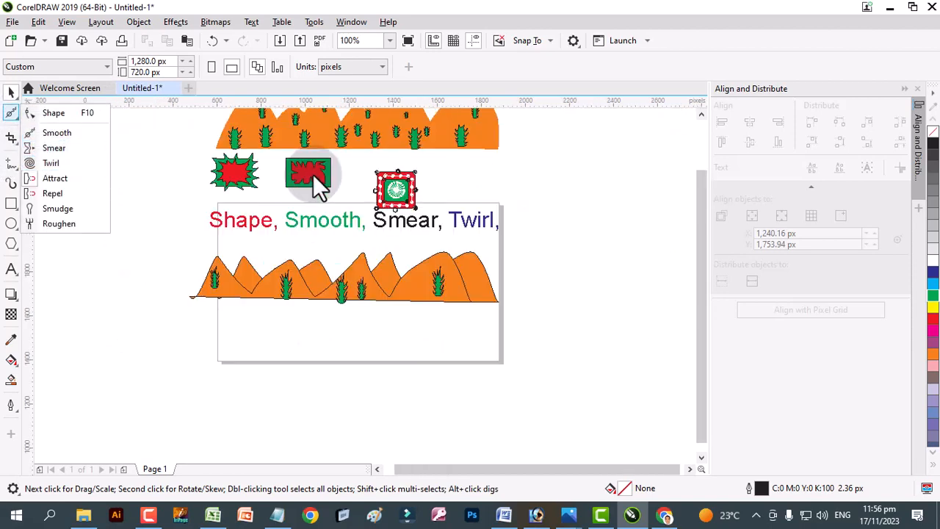
- Draw a green rectangle about 222 by 196 px below the mountains, with a centred red copy about 153 by 135 px inside it
click(11, 203)
drag(242, 350, 291, 392)
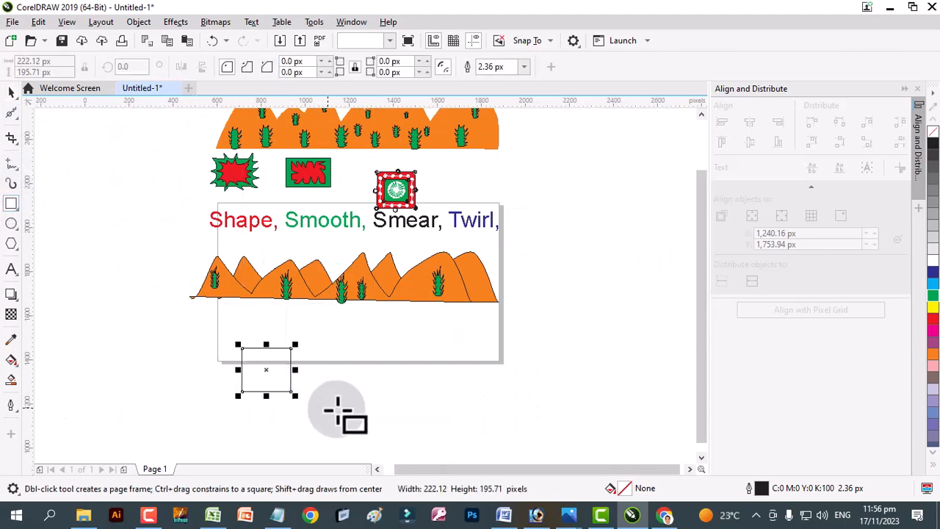
click(931, 297)
scroll(221, 388, up, 2)
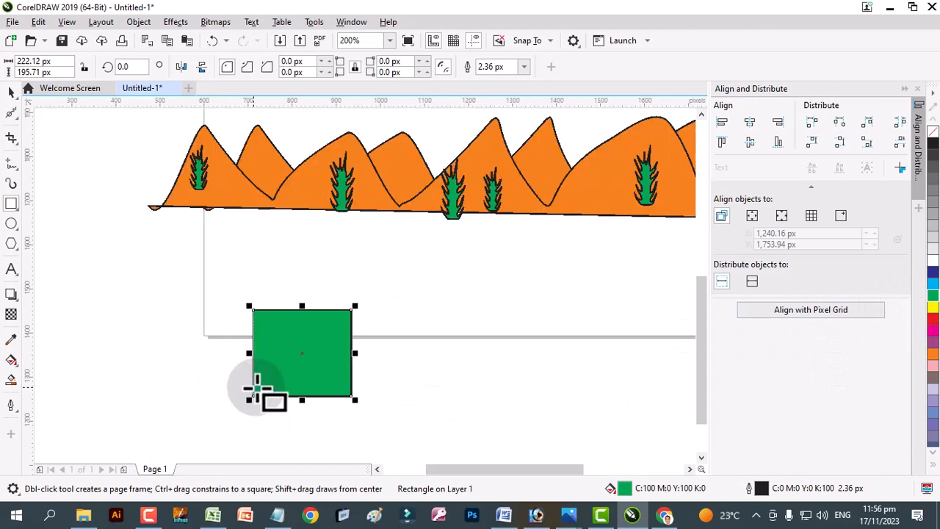
drag(357, 309, 348, 323)
right_click(349, 323)
click(931, 321)
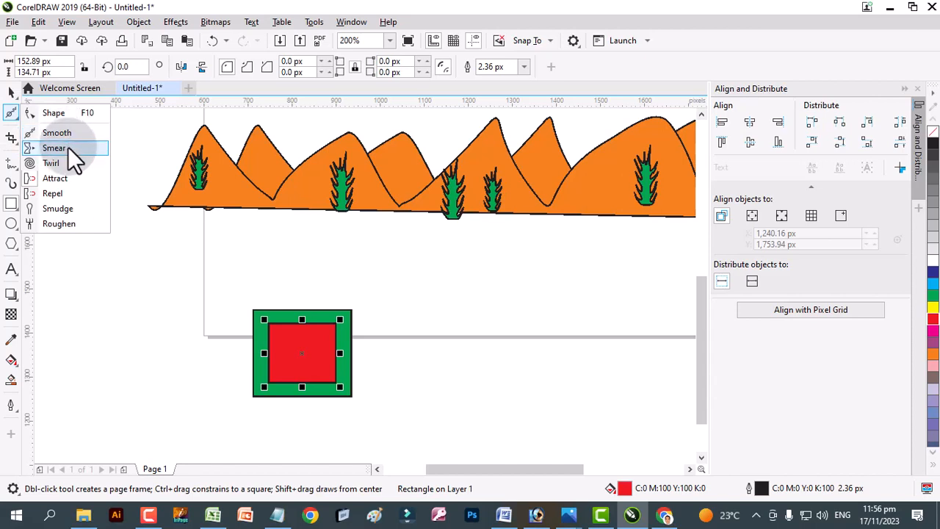
- Smear spikes outward around all sides of the green and red rectangles together, using a 50 px nib and pressure 91
click(11, 91)
drag(201, 279, 379, 402)
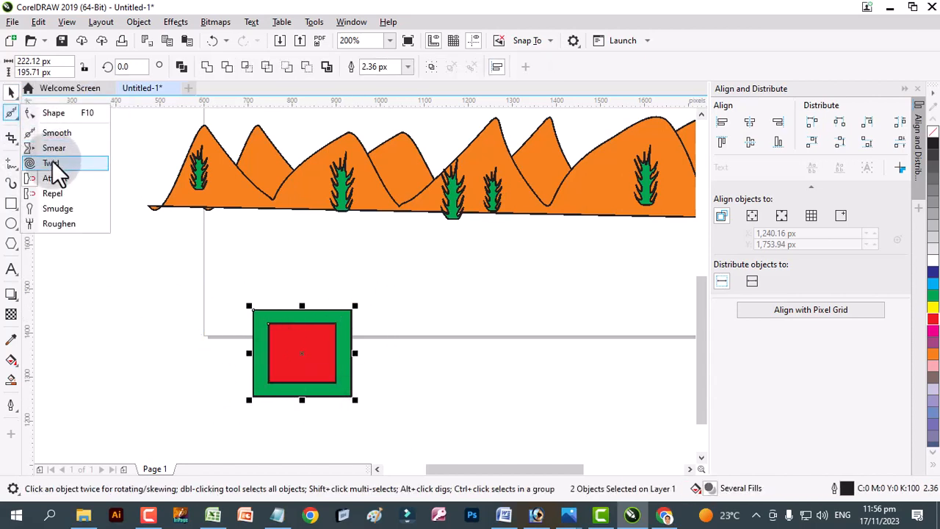
click(54, 148)
mouse_move(273, 342)
mouse_down()
mouse_move(204, 322)
mouse_move(252, 272)
mouse_up()
drag(287, 323, 328, 257)
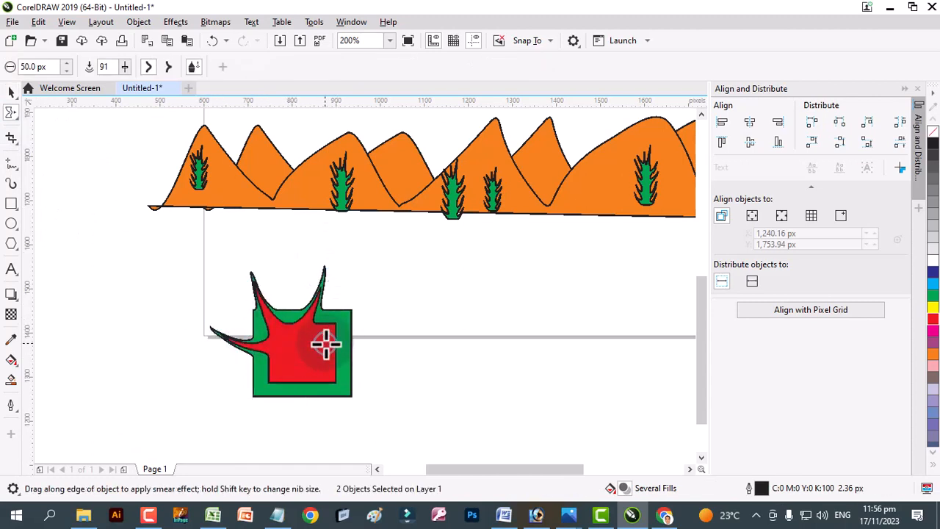
mouse_move(326, 342)
mouse_down()
mouse_move(373, 301)
mouse_move(397, 383)
mouse_up()
drag(325, 367, 343, 423)
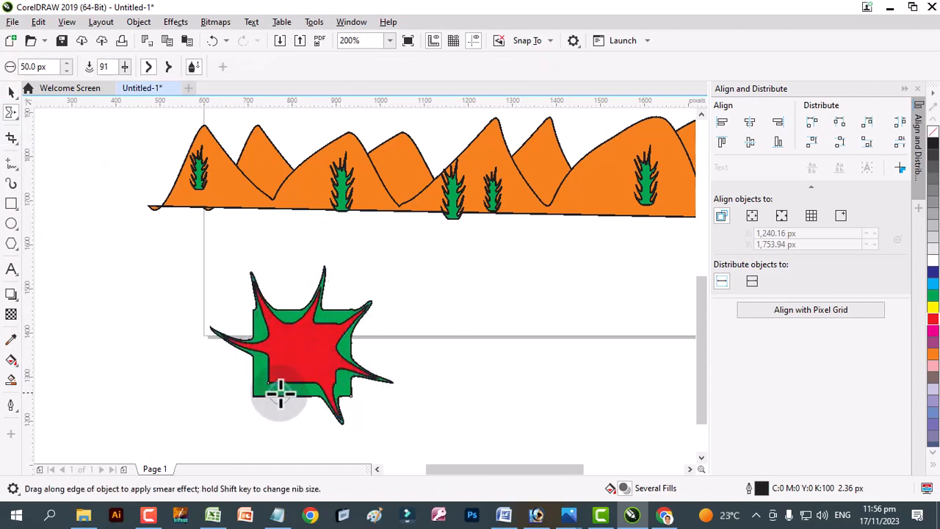
drag(279, 390, 250, 440)
drag(290, 360, 213, 404)
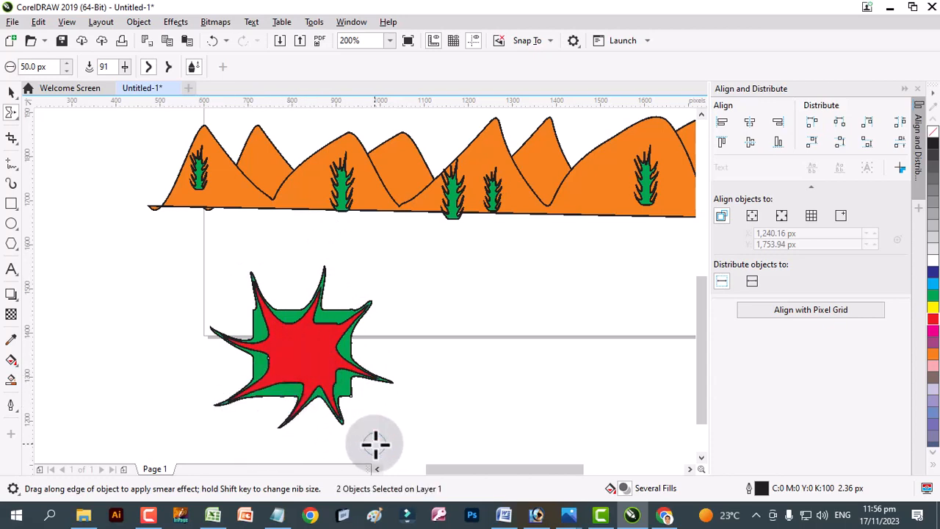
- Scale the spiky green and red shape to about 303 by 267 px and move it over the page's left edge
scroll(335, 336, down, 3)
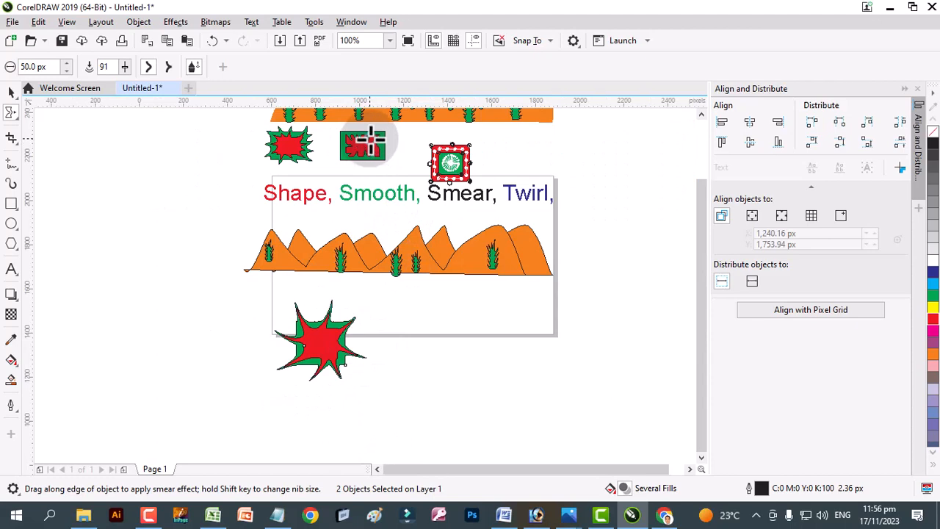
scroll(342, 323, up, 3)
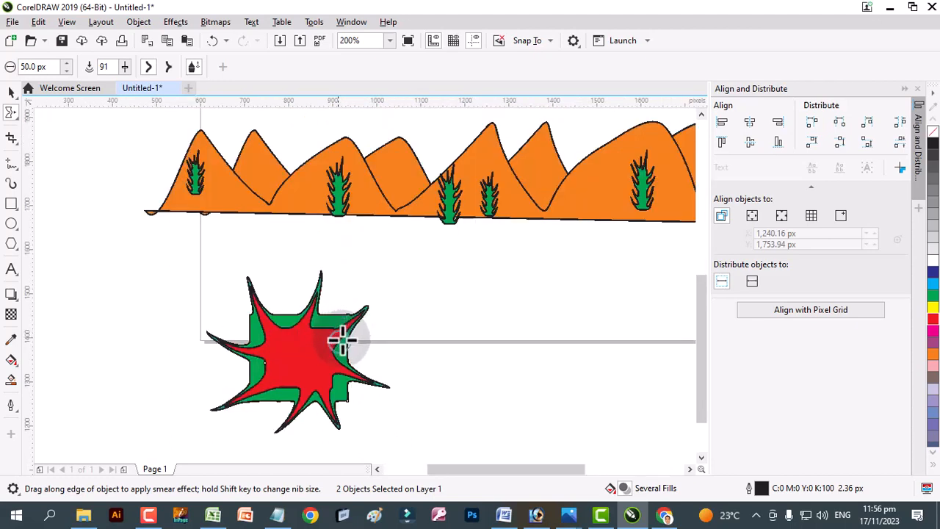
click(13, 93)
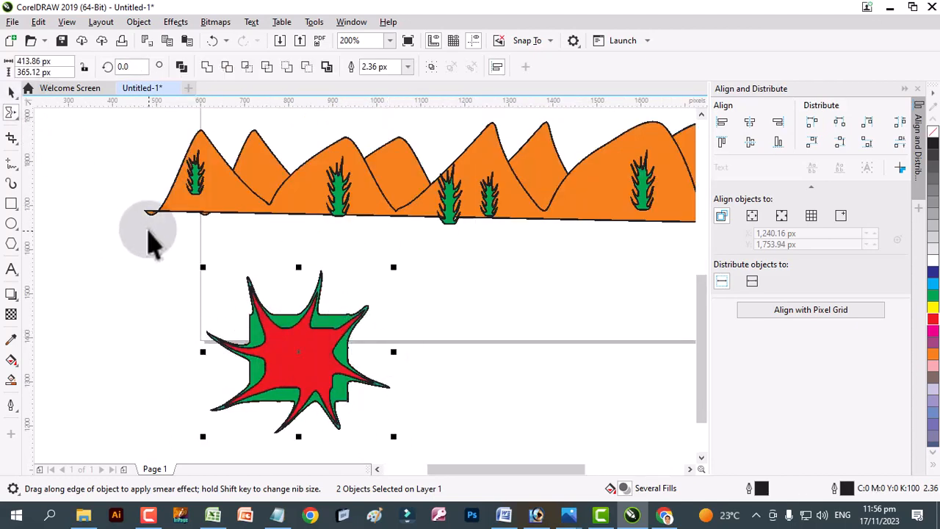
drag(395, 269, 344, 311)
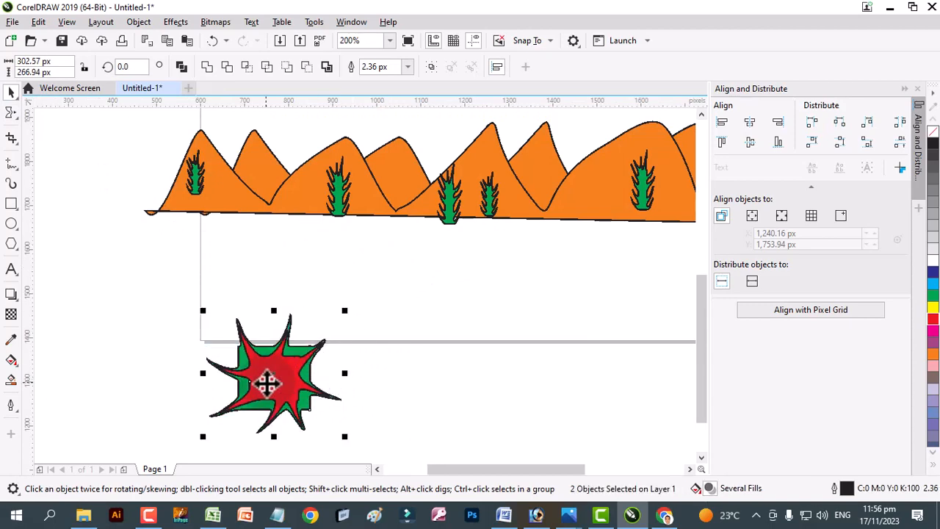
drag(267, 384, 180, 353)
scroll(189, 298, down, 3)
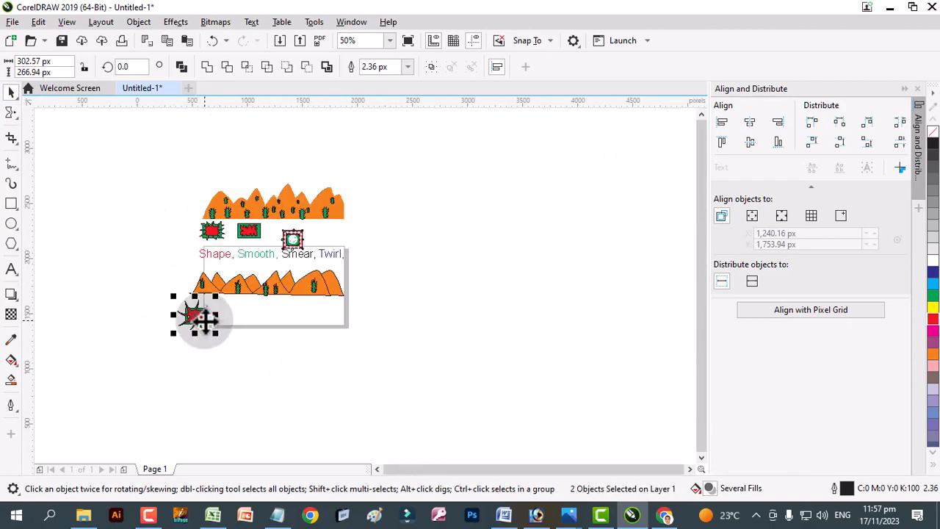
scroll(193, 318, up, 1)
scroll(425, 167, up, 3)
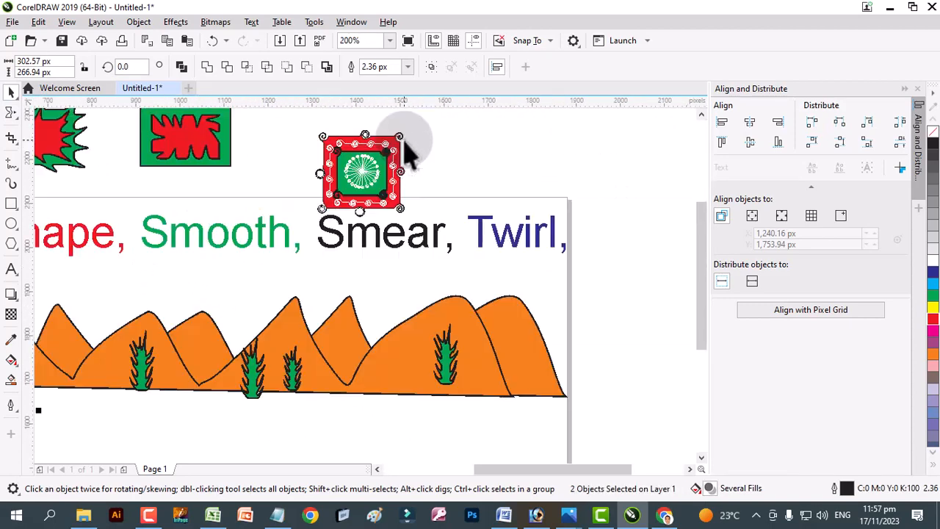
scroll(367, 170, down, 2)
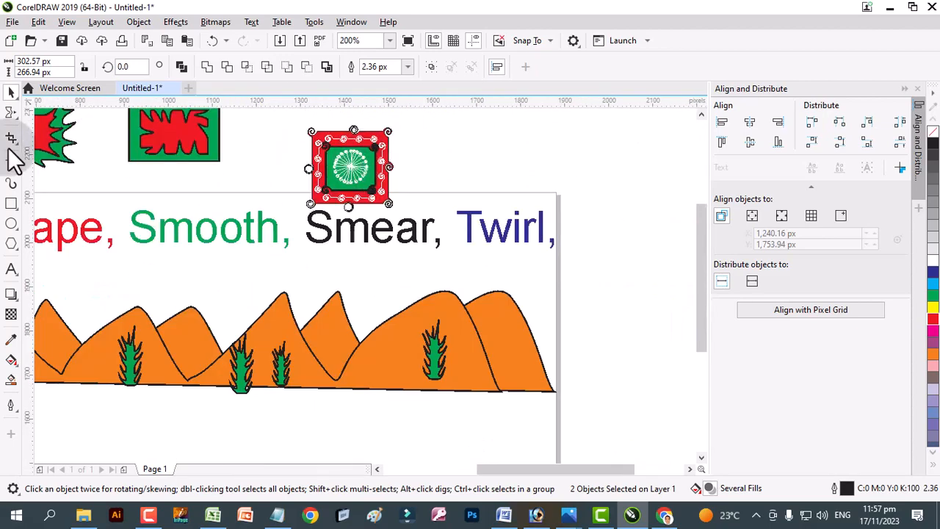
click(16, 143)
click(17, 116)
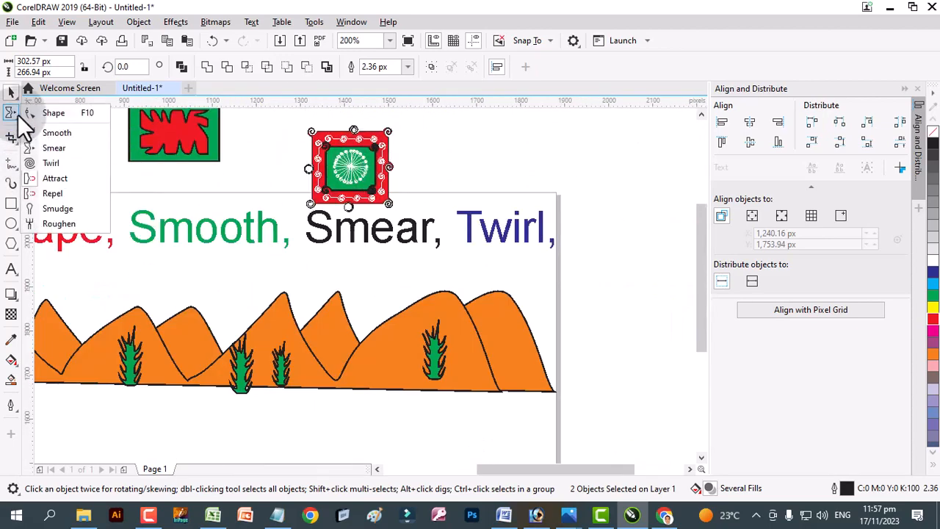
click(44, 157)
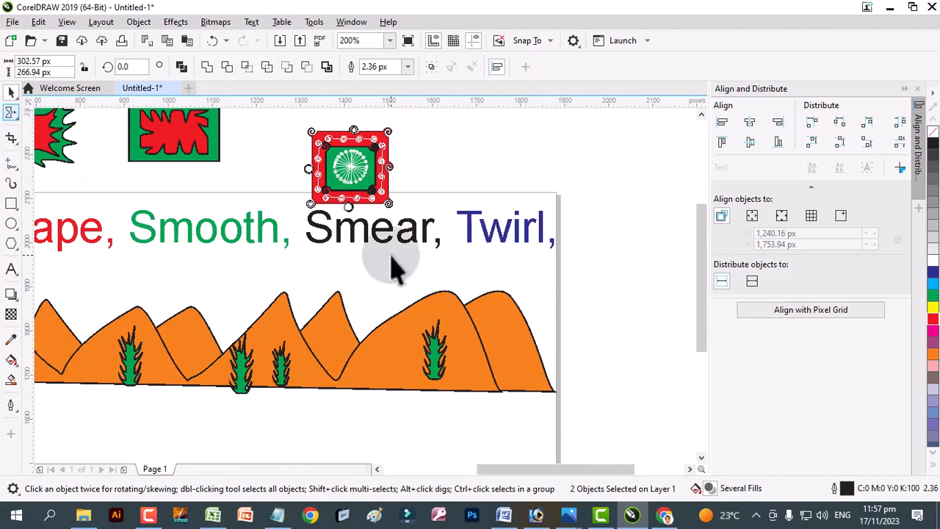
- Draw a rectangle about 163 by 175 px to the right of the page and fill it red
click(11, 204)
drag(571, 284, 643, 359)
click(931, 322)
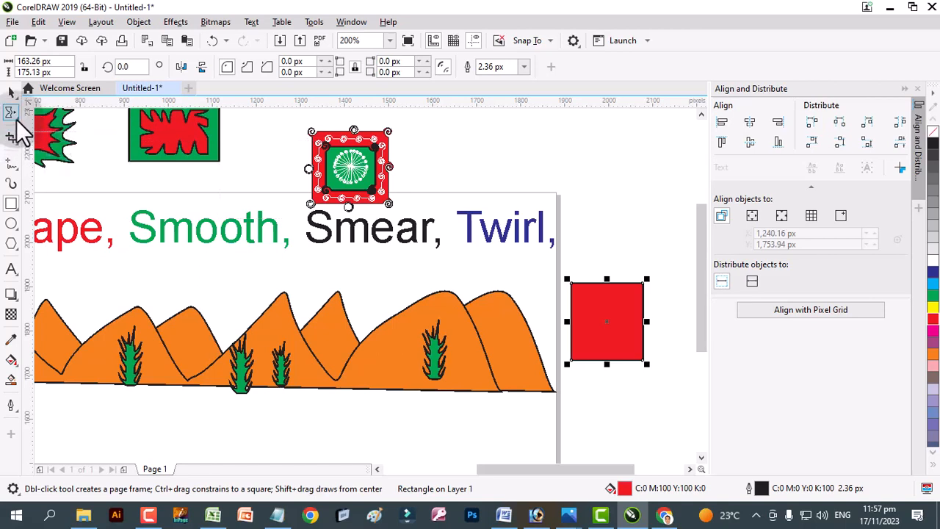
- Twirl all four corners of the red rectangle with the Twirl tool, using a 50 px nib and rate 46
click(17, 119)
click(56, 163)
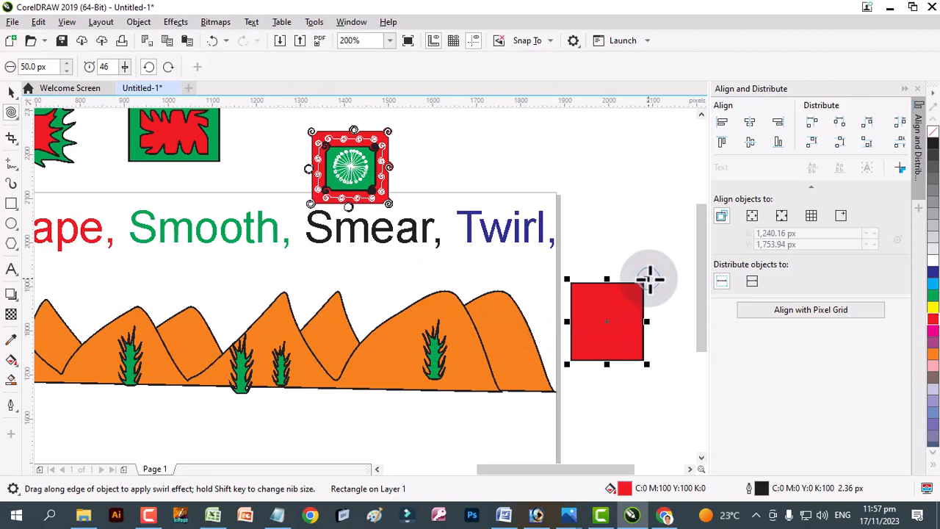
drag(646, 281, 646, 281)
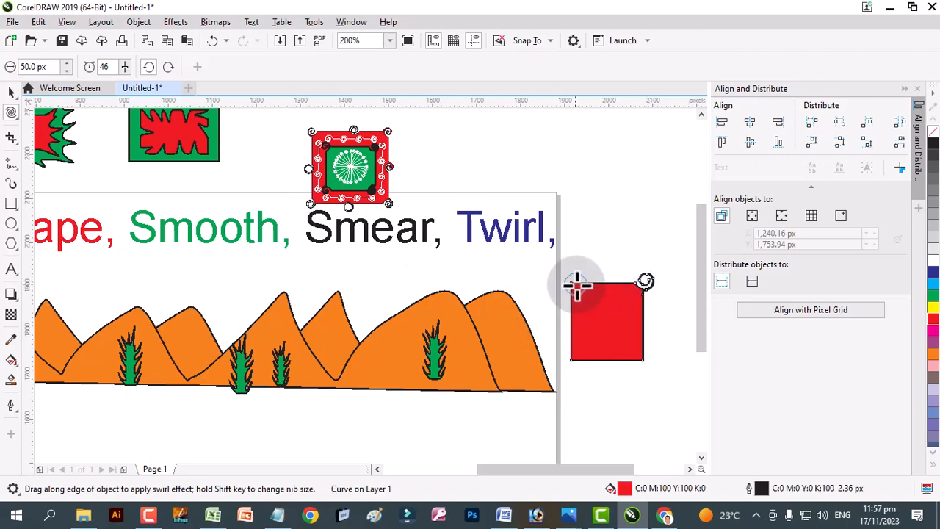
drag(575, 285, 574, 285)
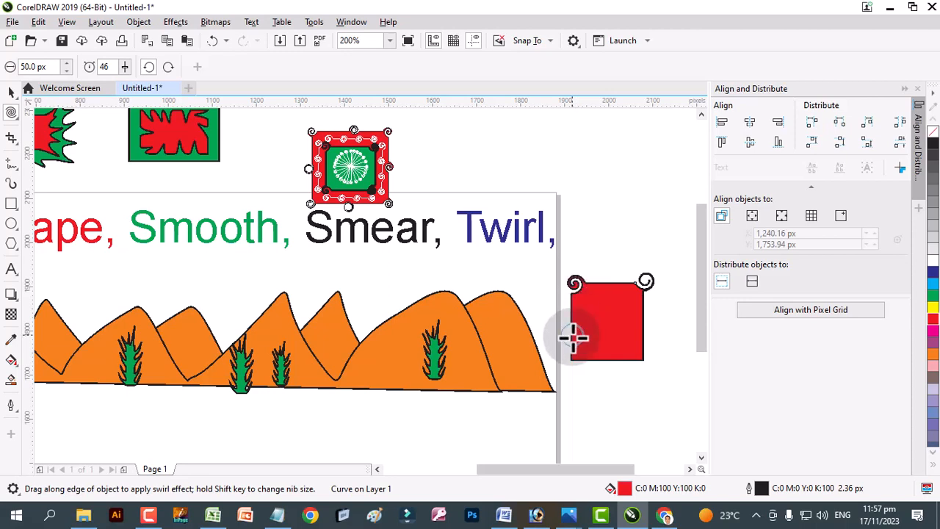
drag(571, 359, 570, 360)
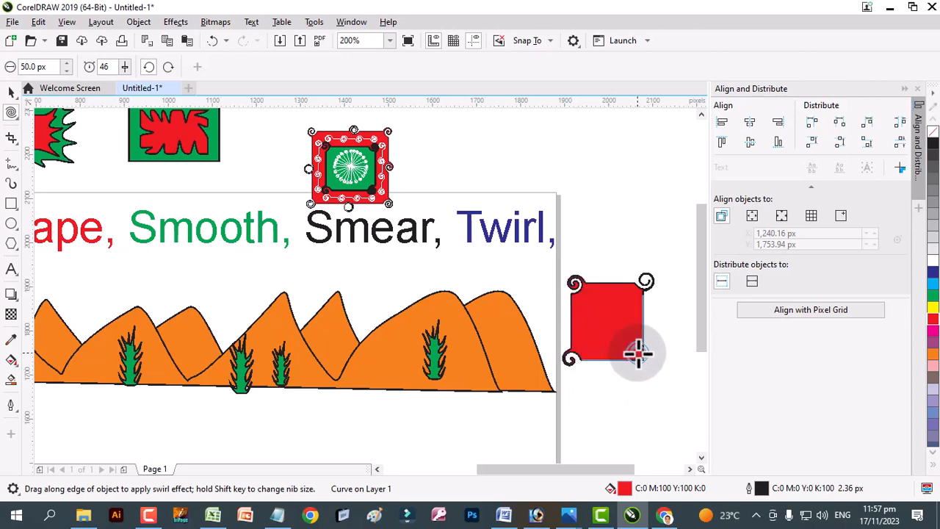
drag(637, 353, 637, 354)
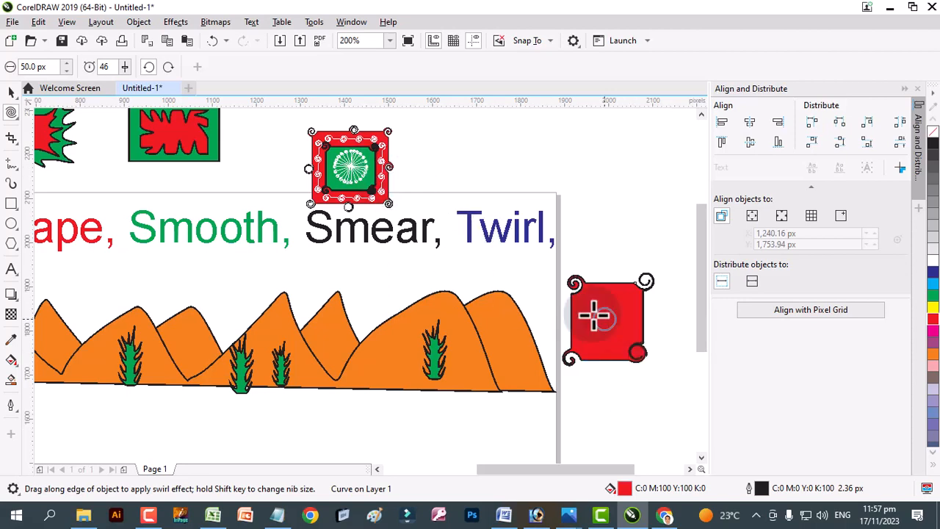
- Delete the red rectangle with twirled corners beside the page
click(12, 93)
drag(594, 327, 584, 297)
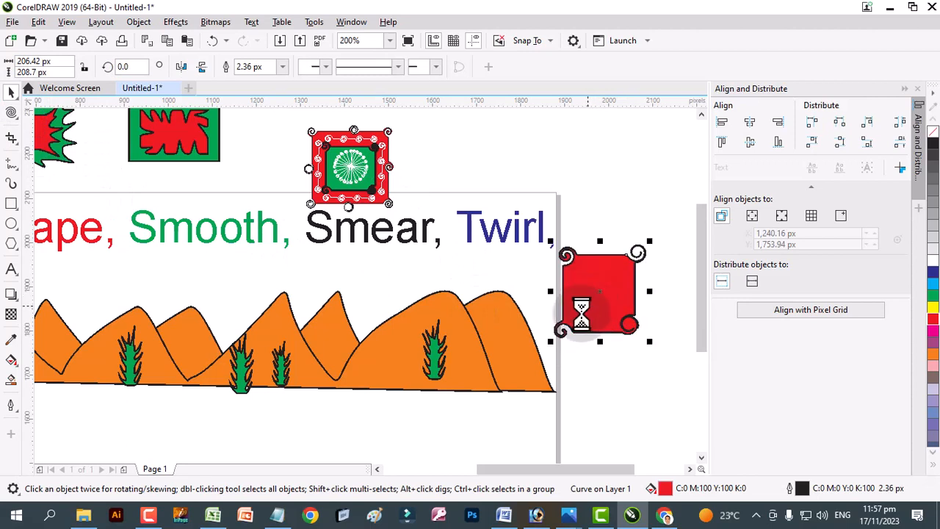
key(Delete)
- Draw a rectangle about 172 by 156 px above the word Twirl and fill it red
click(11, 203)
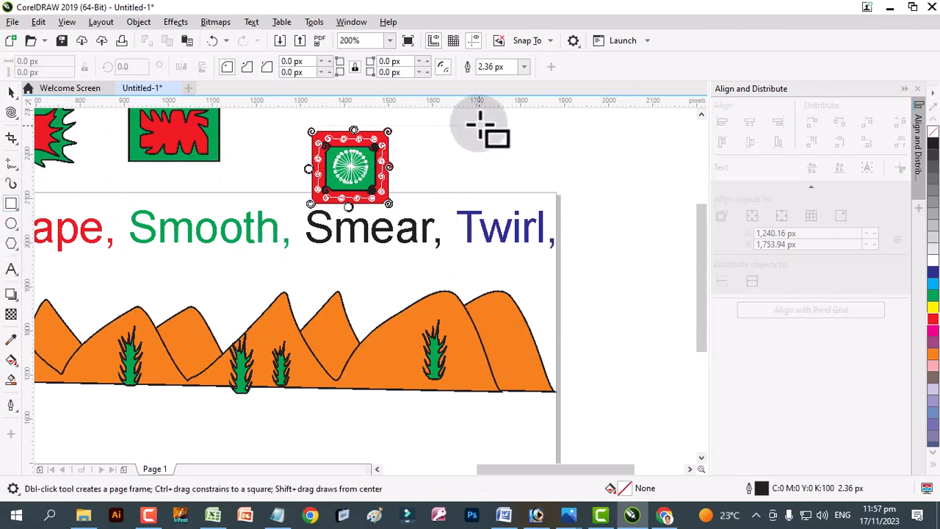
drag(479, 126, 556, 194)
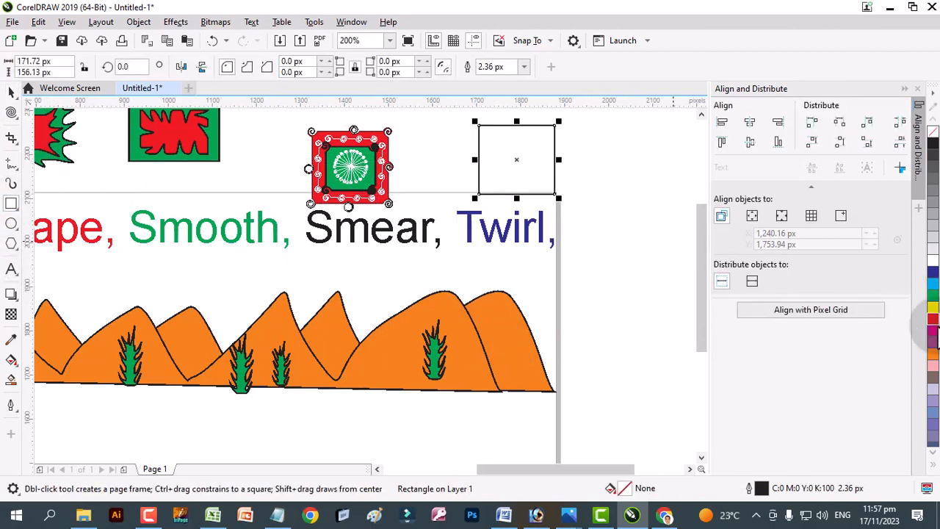
click(933, 318)
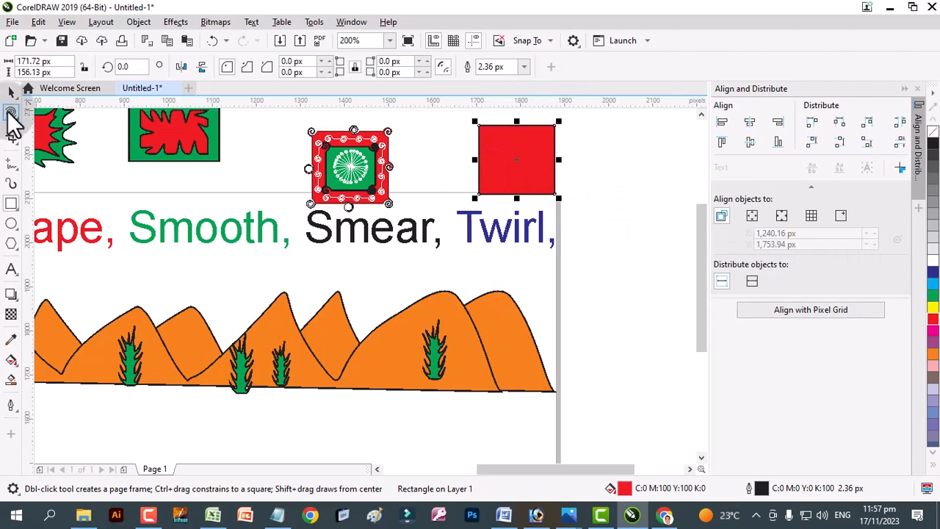
- Twirl all four corners of the new red rectangle counterclockwise, using a 50 px nib and rate 46
click(11, 113)
click(556, 124)
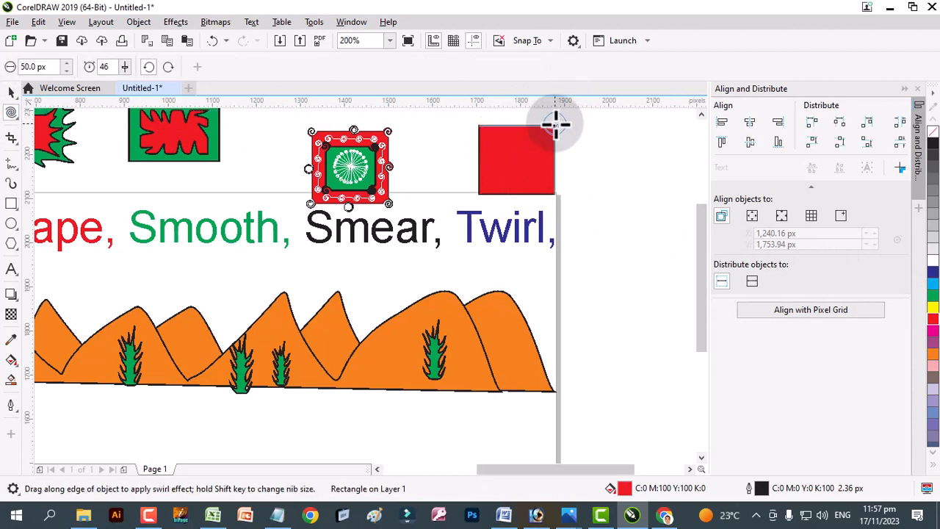
drag(555, 124, 556, 124)
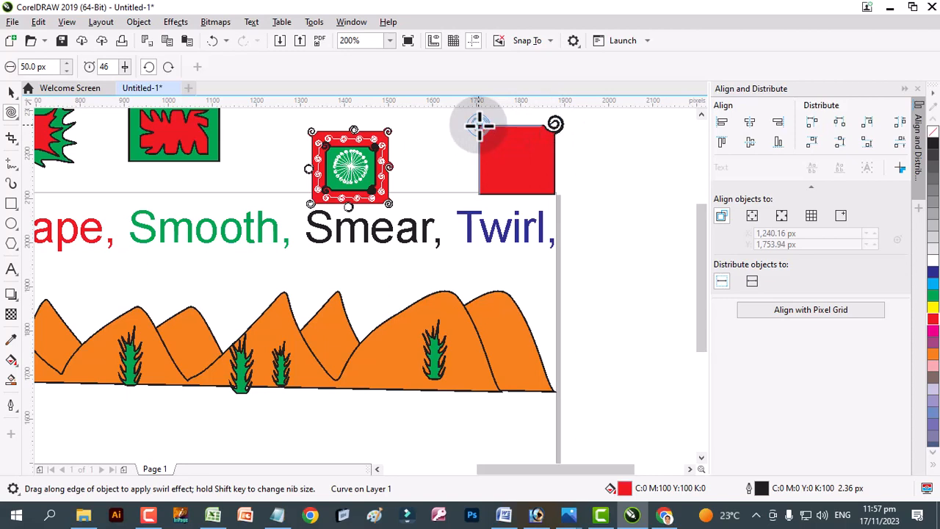
drag(479, 127, 479, 126)
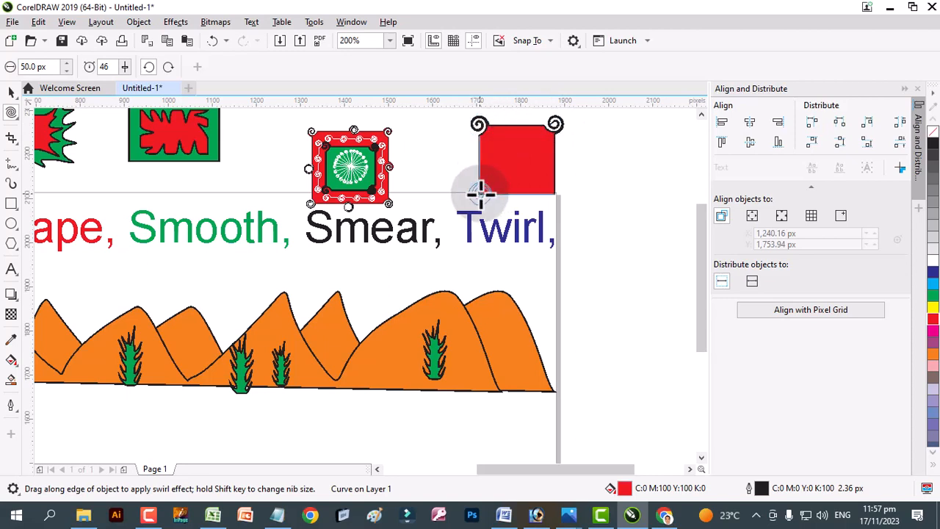
drag(480, 193, 480, 193)
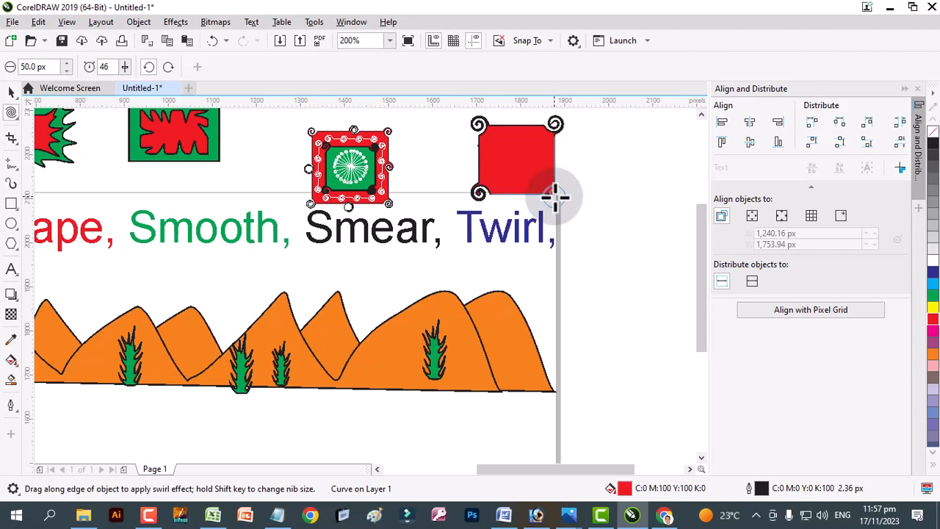
drag(555, 196, 555, 196)
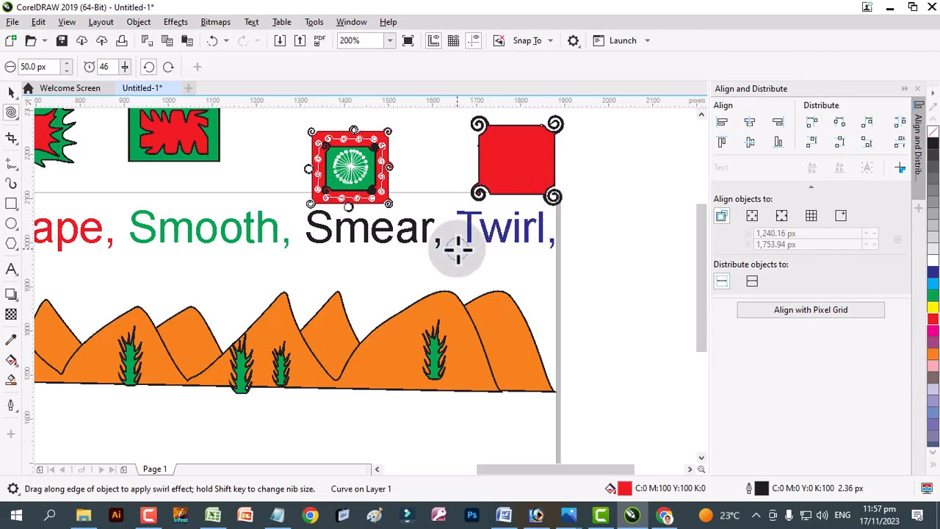
- Make a centred copy of the twirled red shape scaled to about 119 by 115 px and fill it green
click(11, 91)
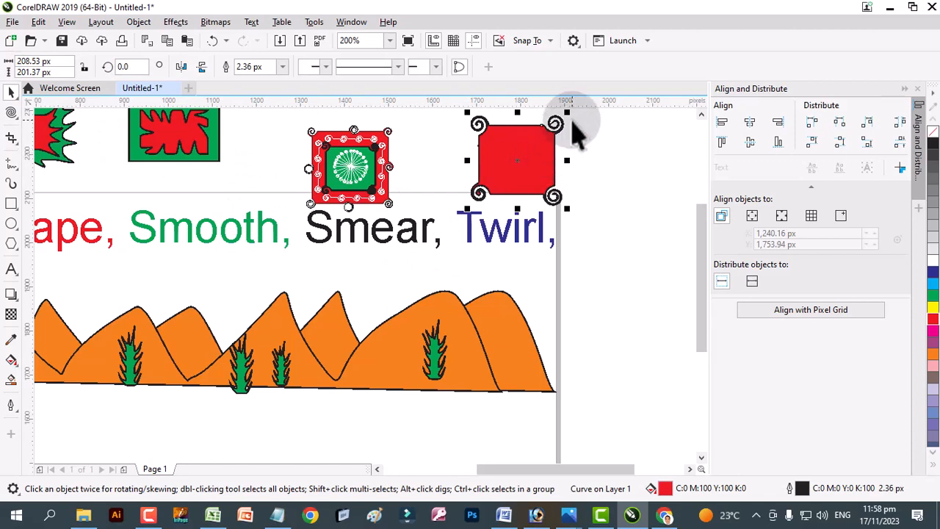
drag(567, 113, 551, 134)
scroll(530, 162, up, 3)
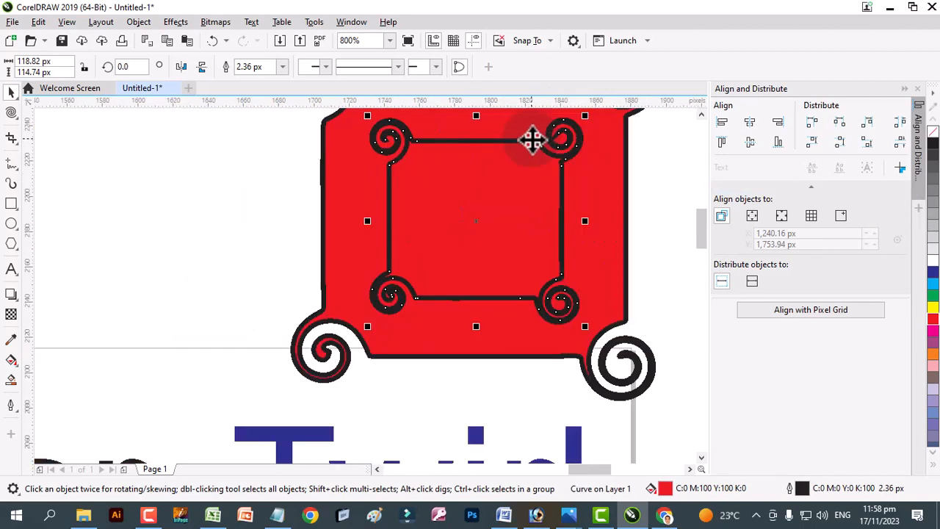
click(933, 294)
scroll(528, 252, down, 2)
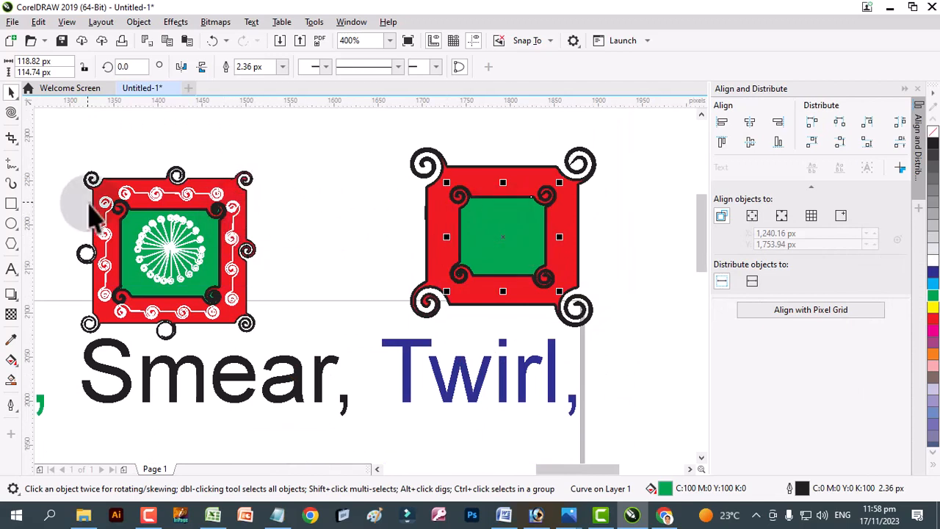
- Draw a green-filled rectangle to the right of the nested shapes and narrow it to about 128 by 98 px
click(11, 204)
drag(608, 197, 671, 282)
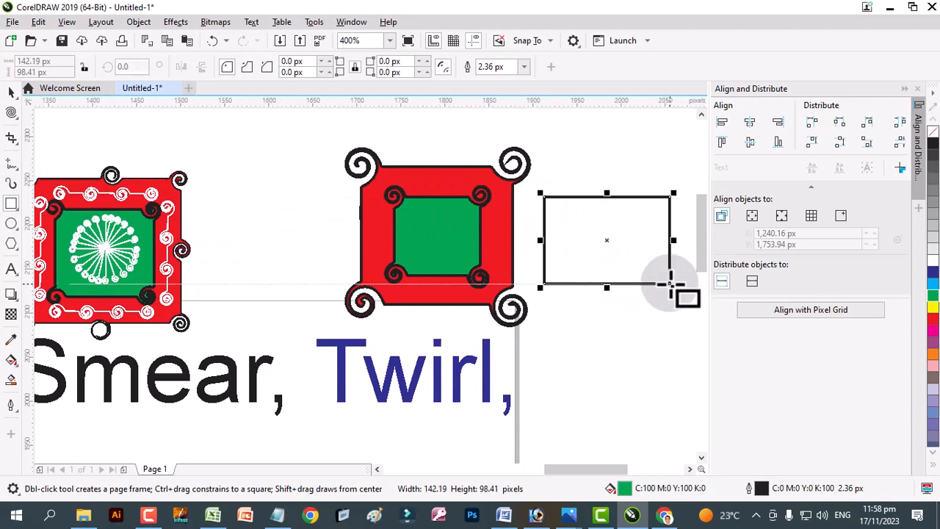
click(933, 296)
drag(674, 239, 663, 238)
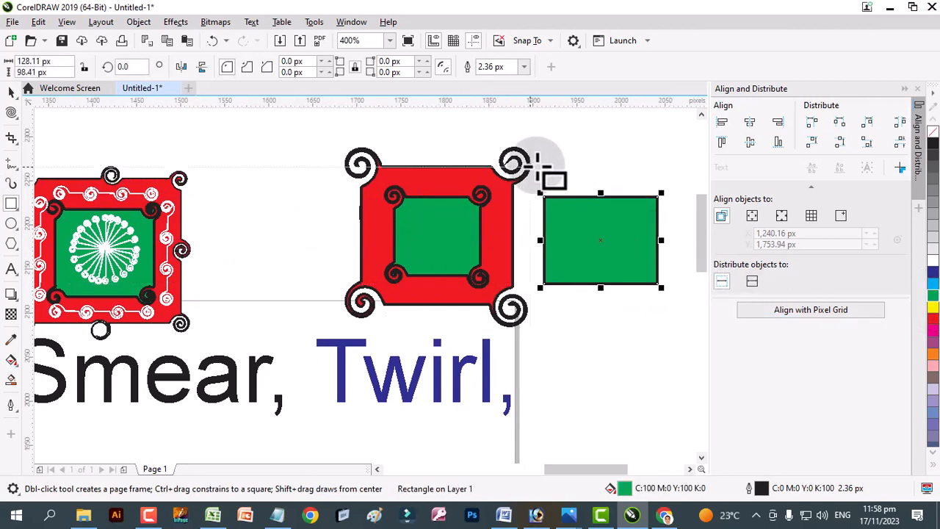
- Twirl all four corners of the separate green rectangle clockwise, using a 50 px nib and rate 46
click(11, 113)
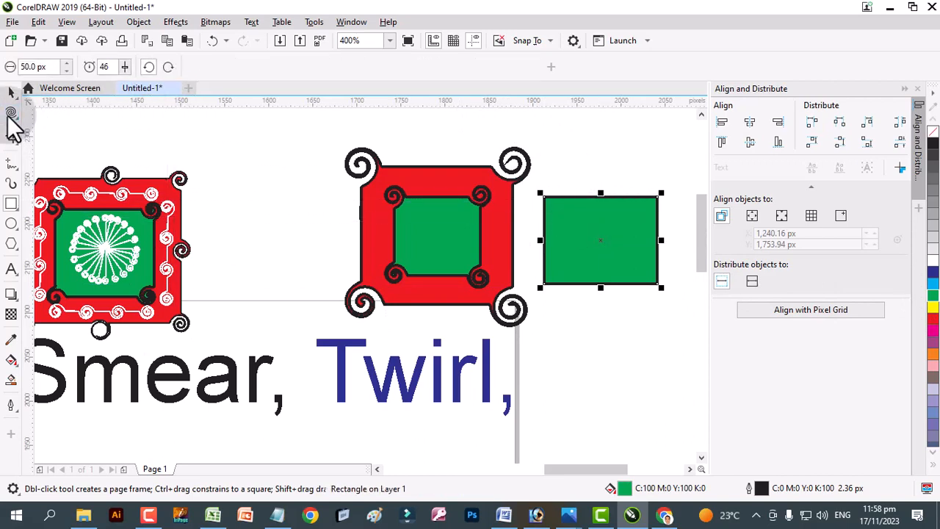
click(661, 196)
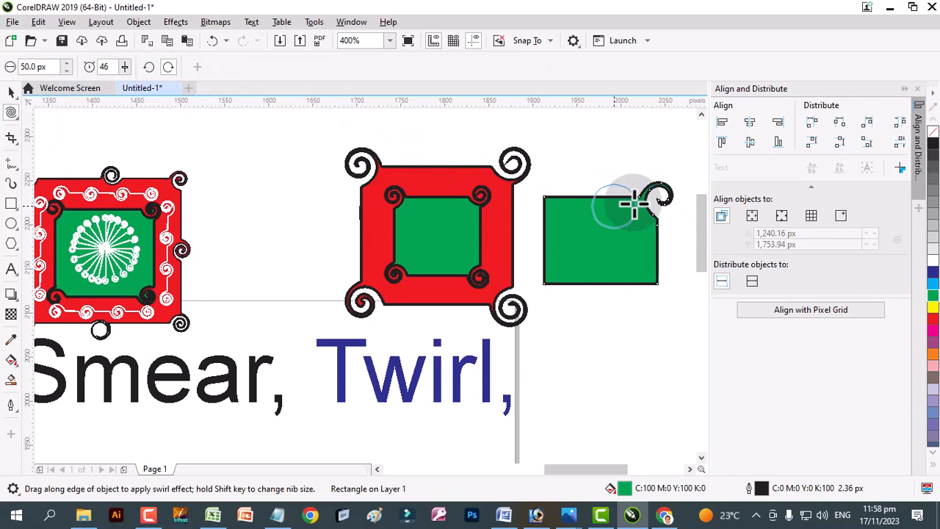
click(543, 197)
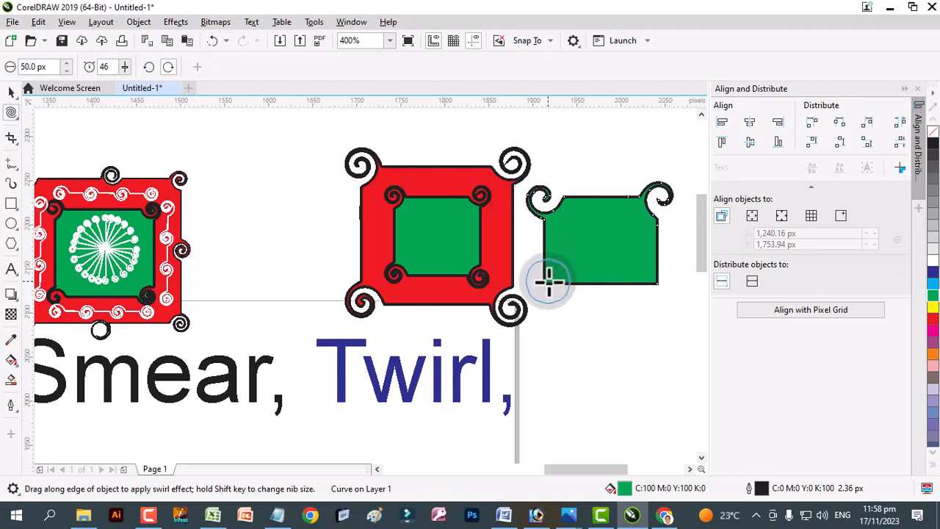
click(549, 280)
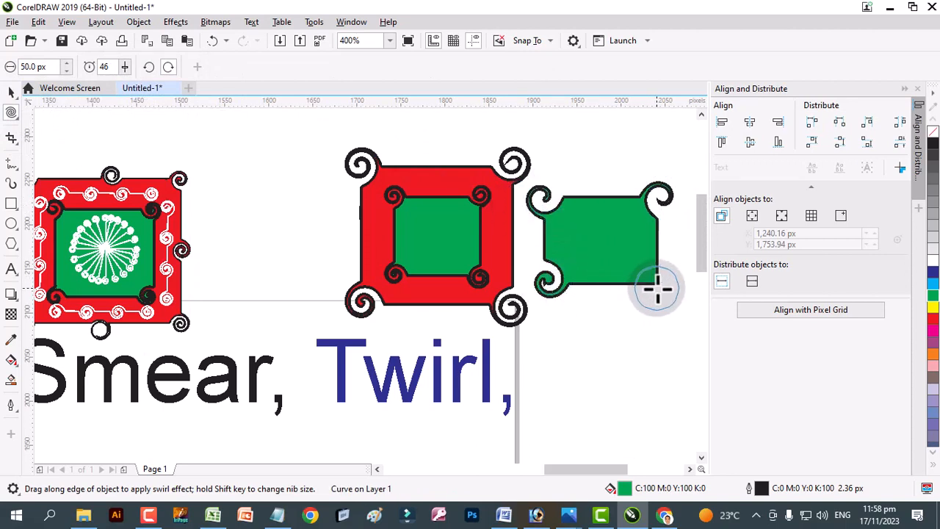
click(657, 288)
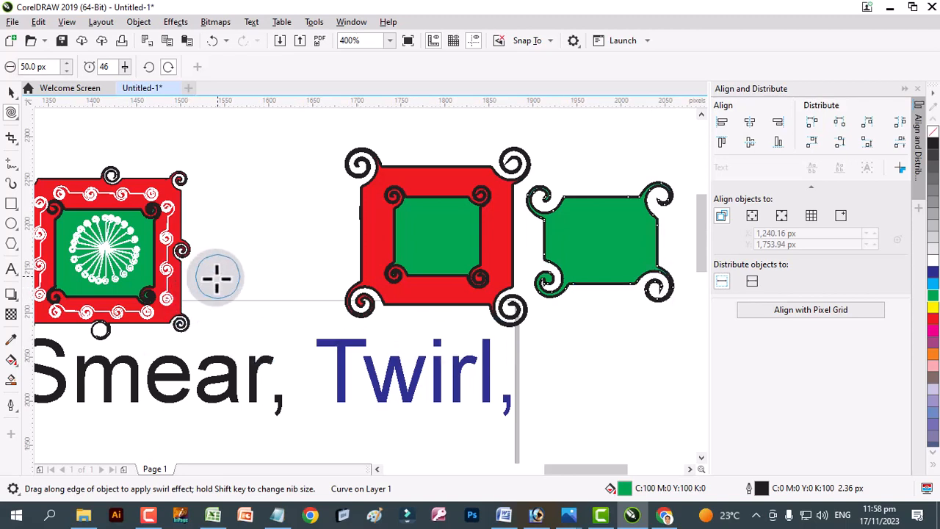
- Delete the separate green rectangle with clockwise twirled corners
key(space)
click(455, 245)
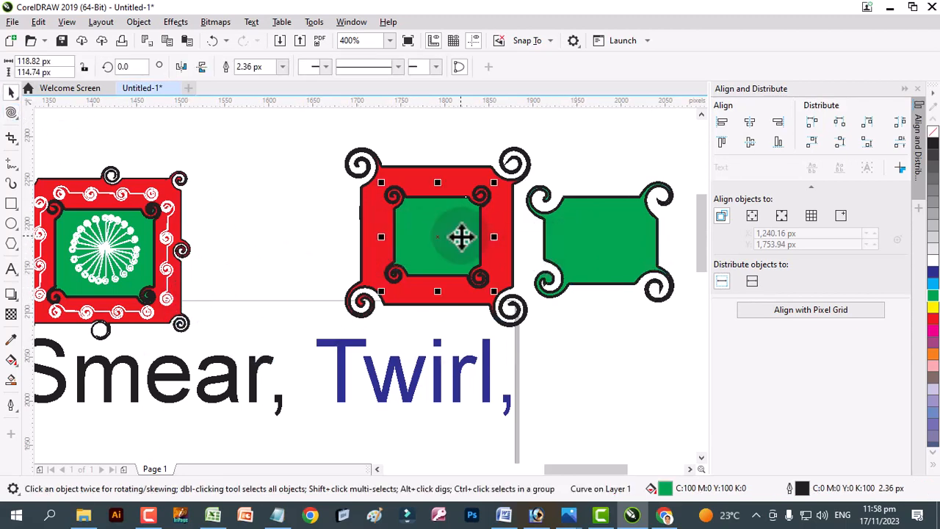
click(647, 235)
key(Delete)
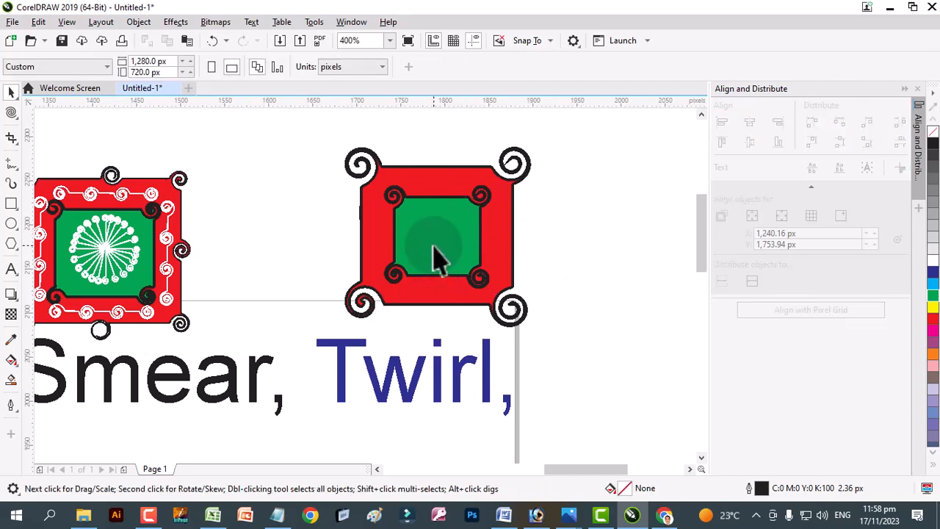
- Draw a vertical Bézier line about 110 px long on the red shape's right edge and move it into the empty space to the right
click(434, 253)
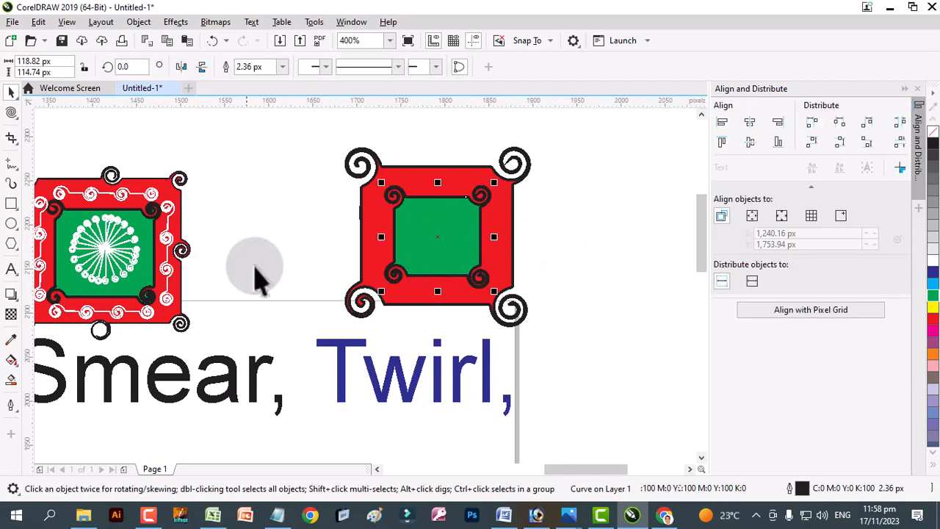
click(12, 162)
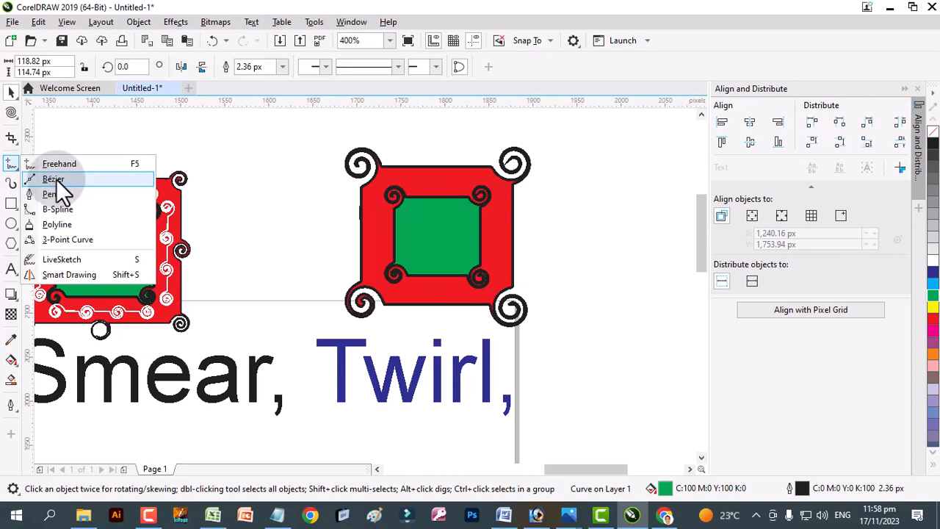
click(56, 179)
click(513, 181)
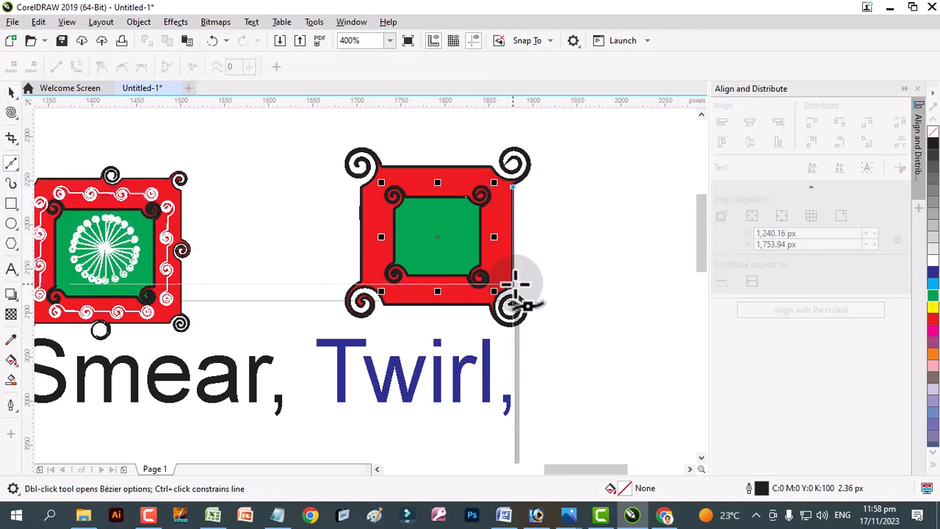
click(513, 288)
click(12, 94)
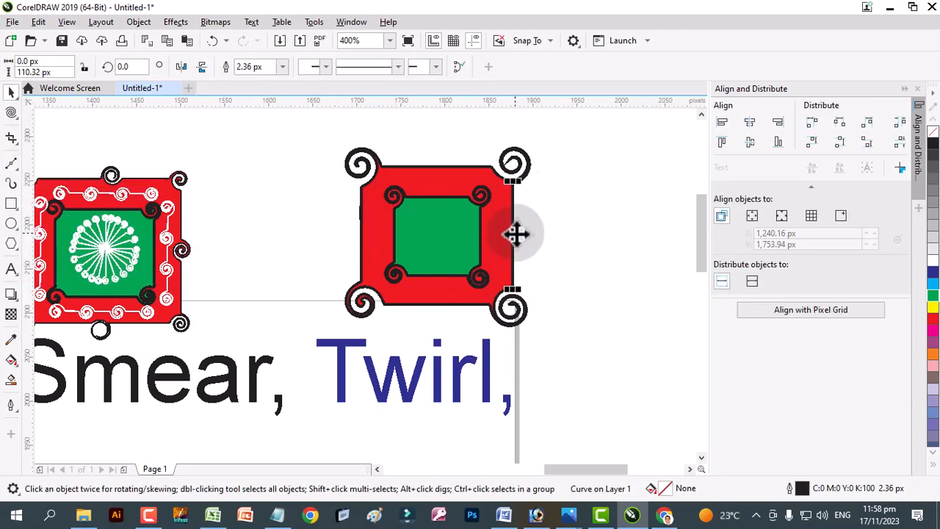
drag(514, 233, 606, 238)
- Set the Twirl nib to 25 px and twirl the vertical line clockwise at both ends and two points between
click(11, 111)
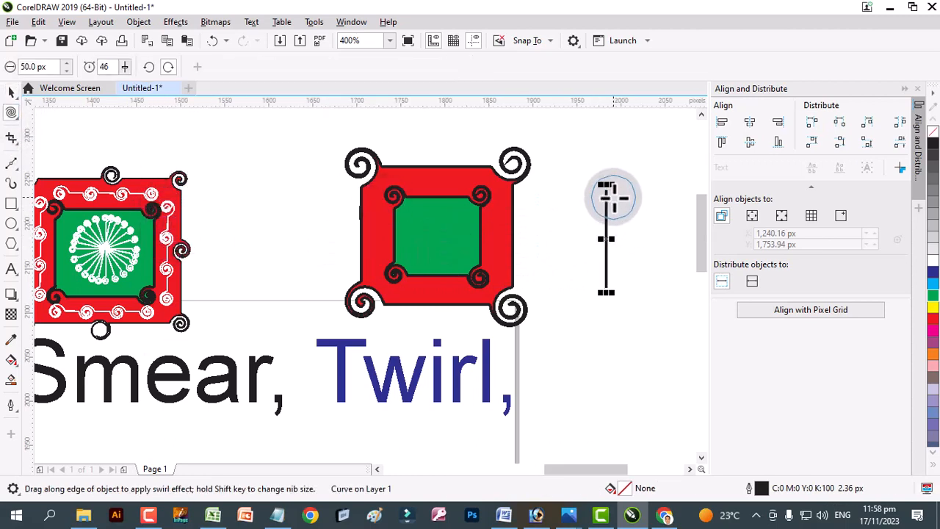
click(57, 66)
text(2)
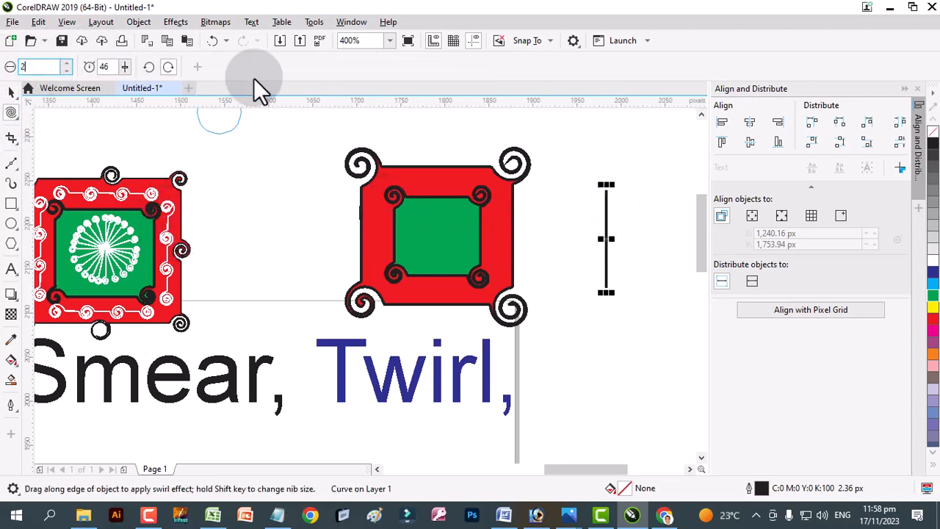
text(5)
key(Return)
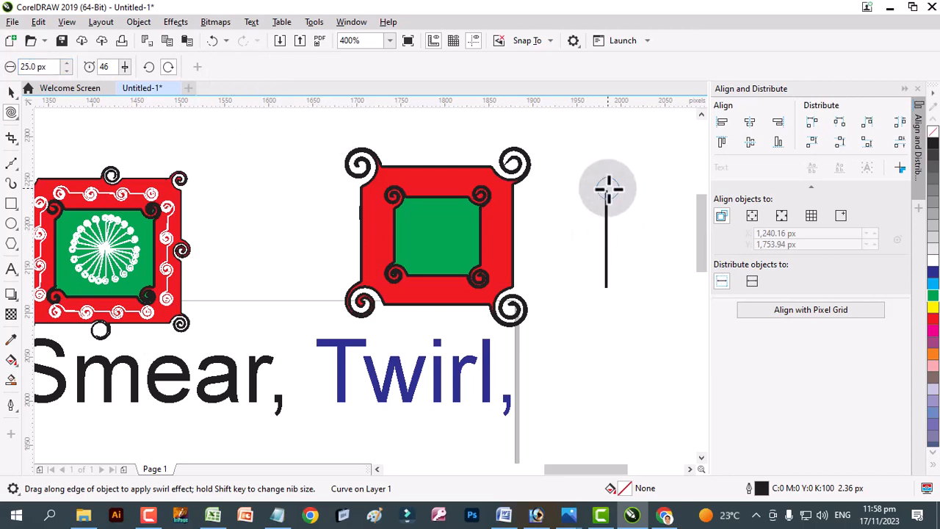
click(606, 189)
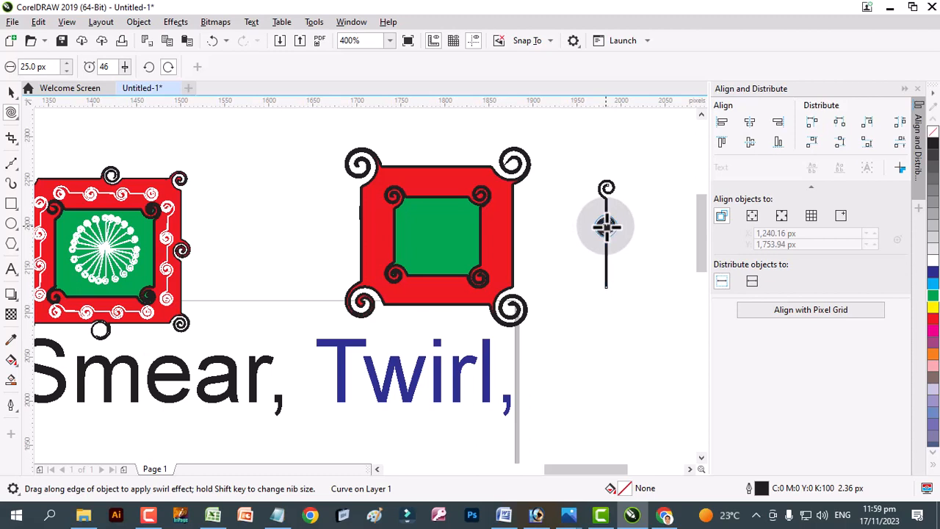
click(605, 226)
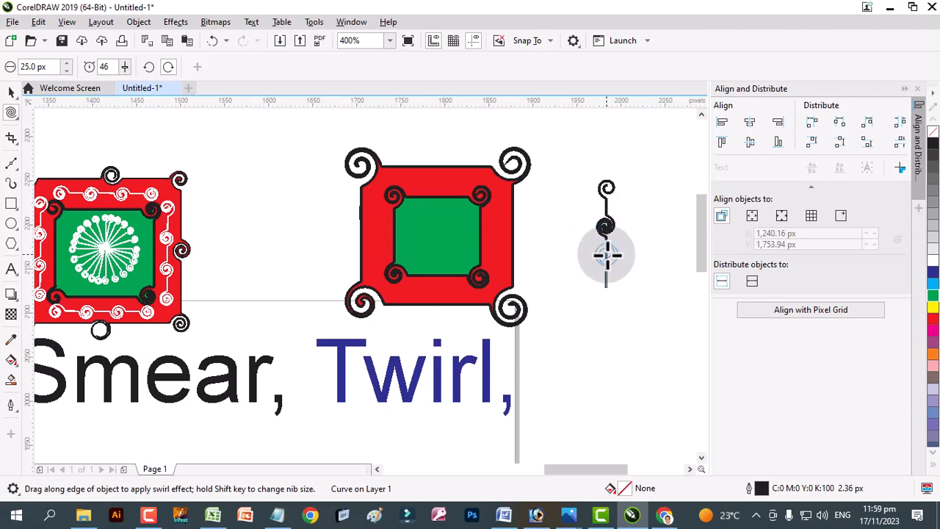
click(606, 255)
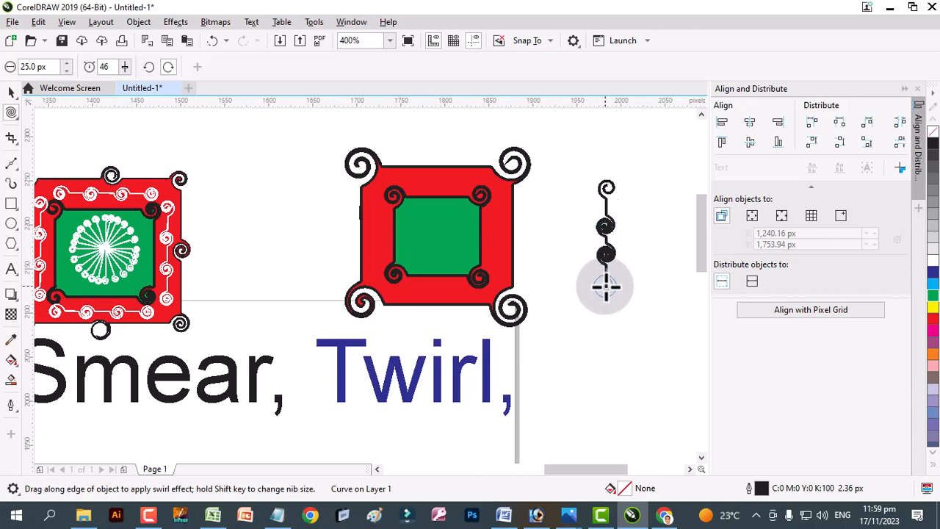
click(605, 287)
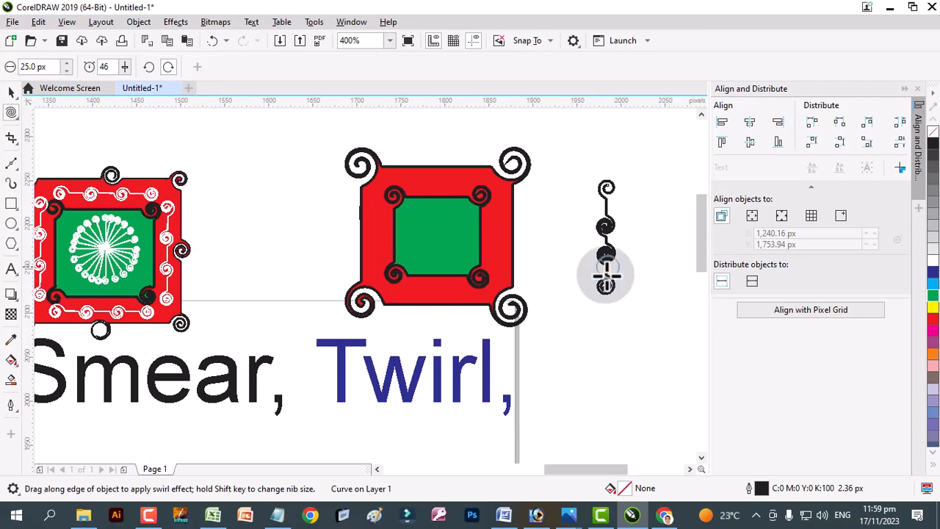
click(606, 190)
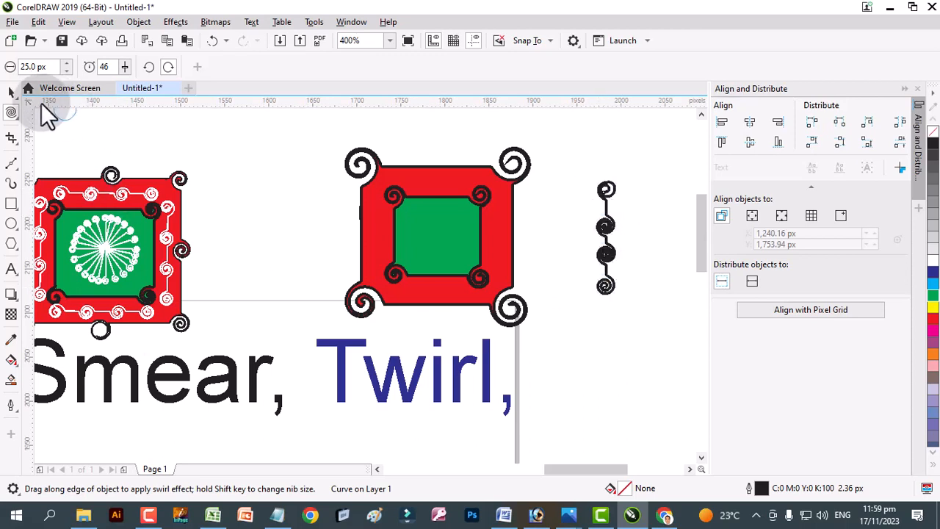
- Scale the twirled line to about 16 by 103 px and move it onto the red border right of the inner green shape
click(9, 94)
drag(618, 177, 614, 189)
drag(604, 250, 505, 236)
- Give the twirled line on the red border a 10% black outline colour and set its outline width to Hairline
click(931, 246)
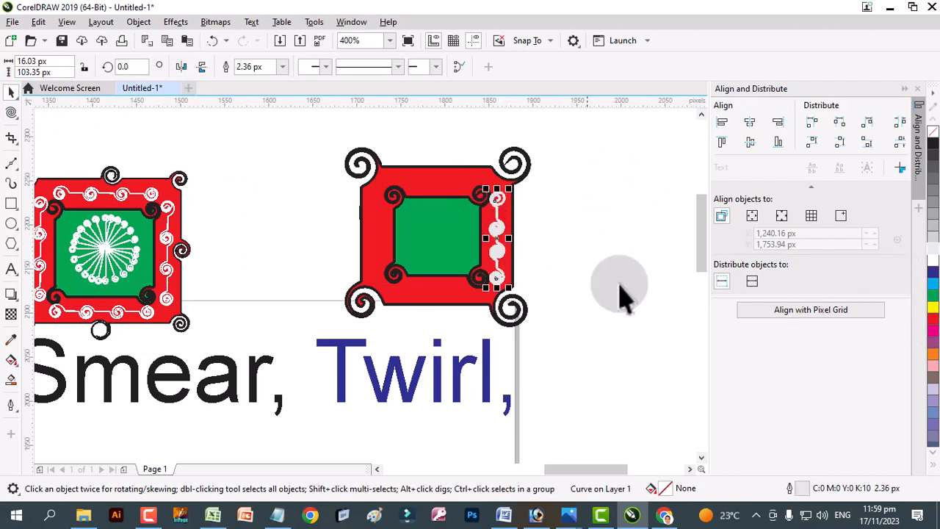
click(283, 67)
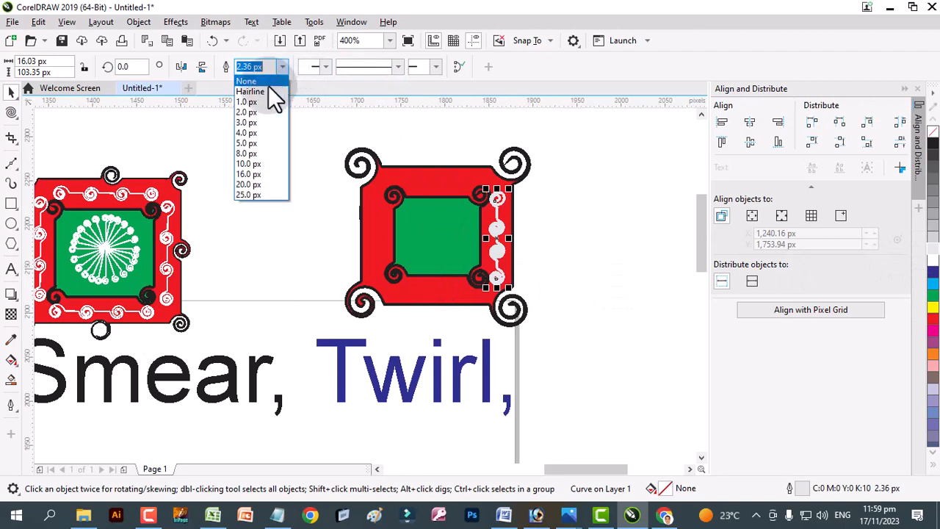
click(263, 93)
click(290, 330)
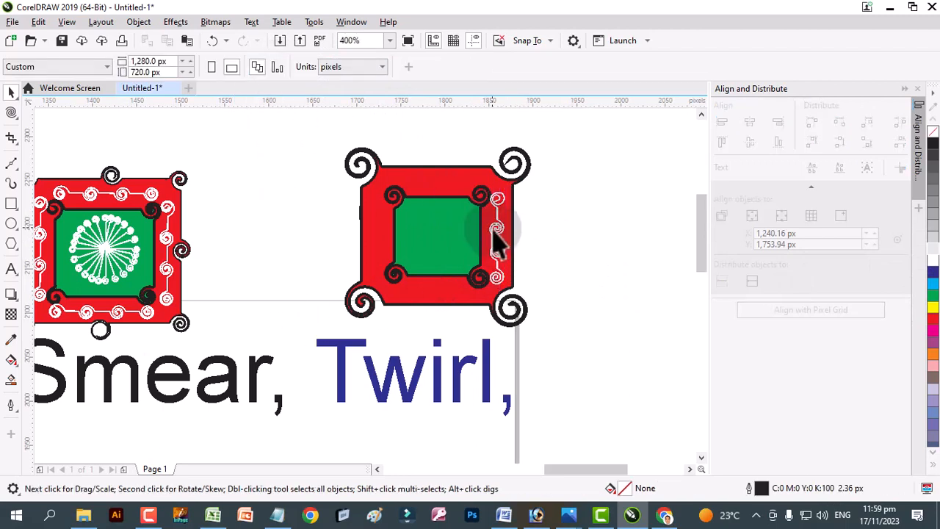
- Draw a vertical Bézier line about 60 px long inside the plain green shape and colour its outline white
click(101, 250)
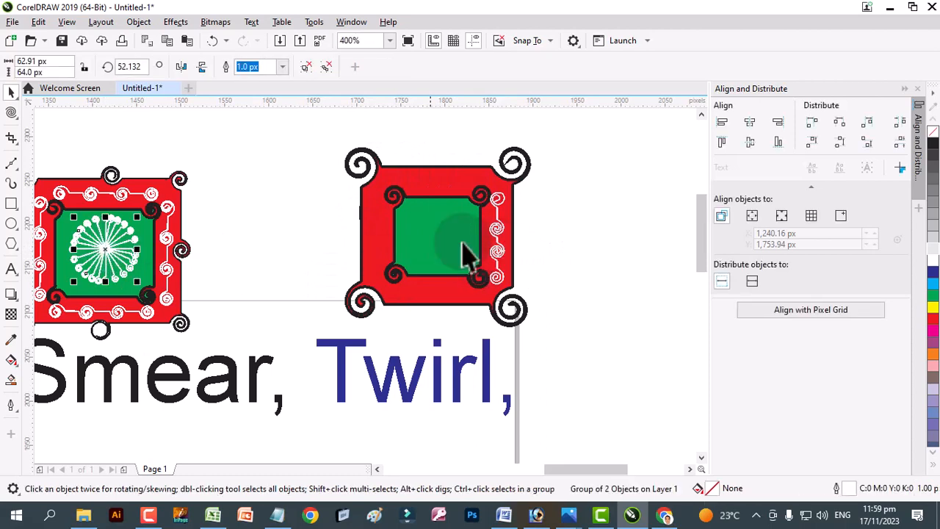
click(12, 165)
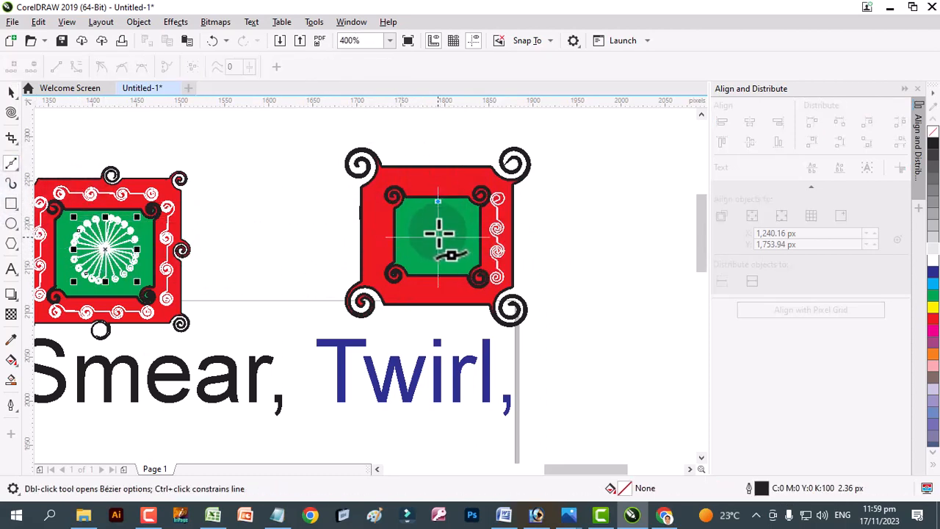
click(437, 257)
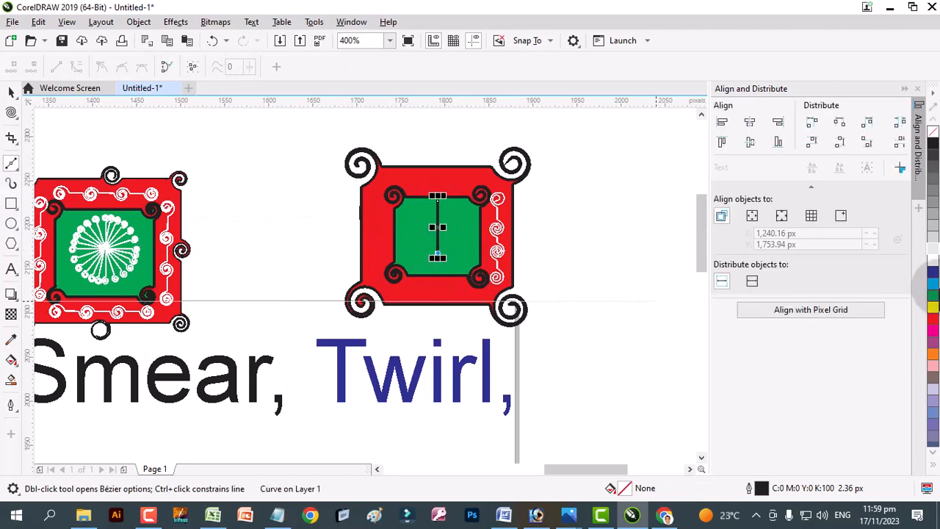
right_click(933, 262)
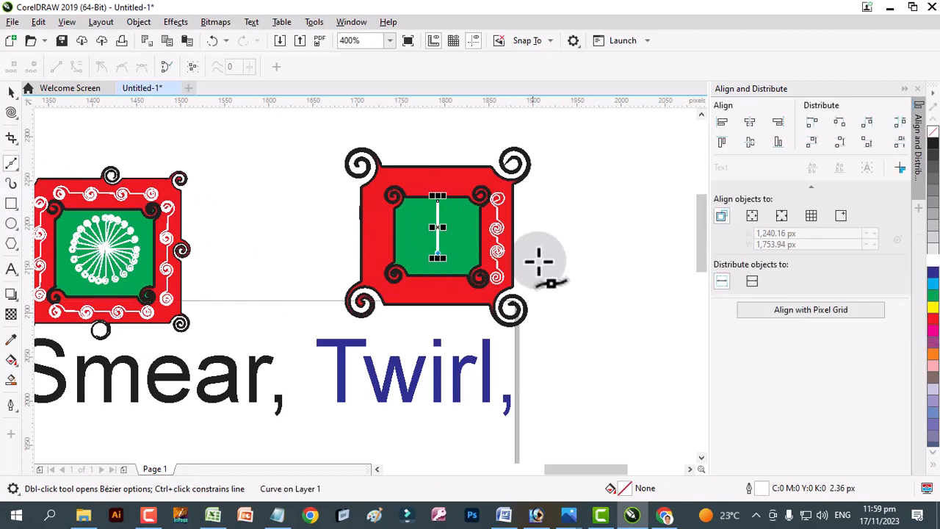
- Set the Twirl nib to 10 px and twirl the white line clockwise at its upper and lower ends
scroll(422, 198, up, 2)
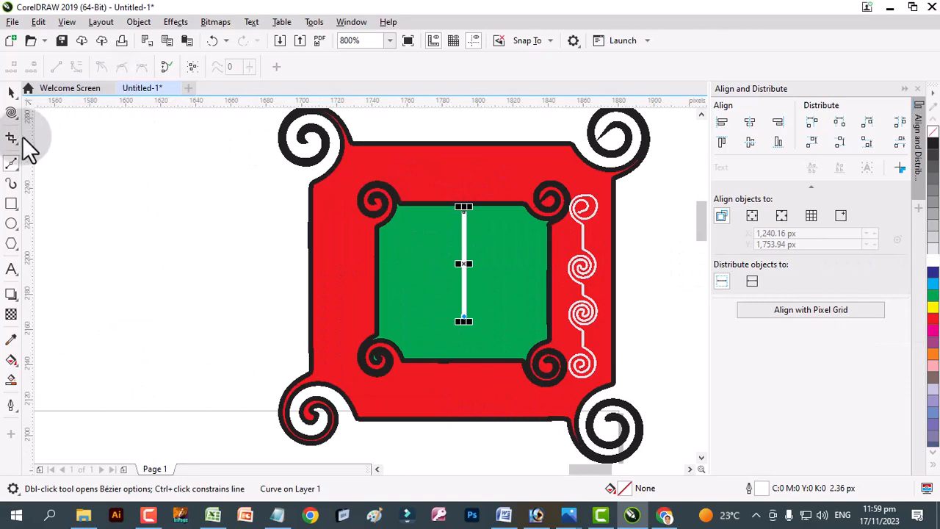
click(11, 112)
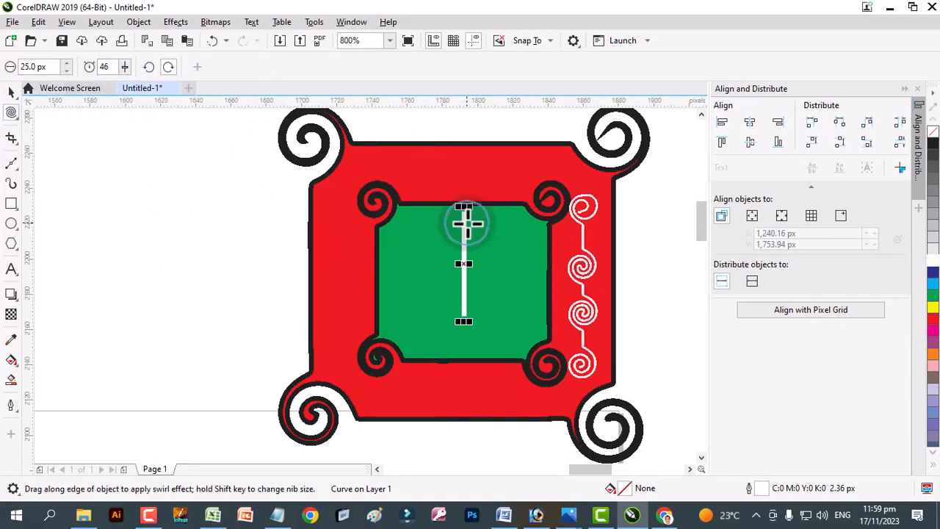
drag(44, 66, 5, 66)
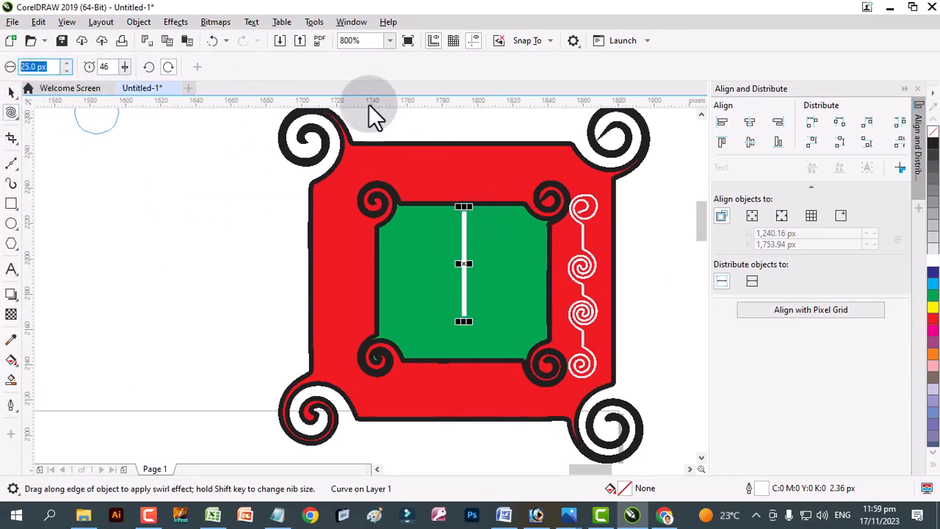
text(10)
key(Return)
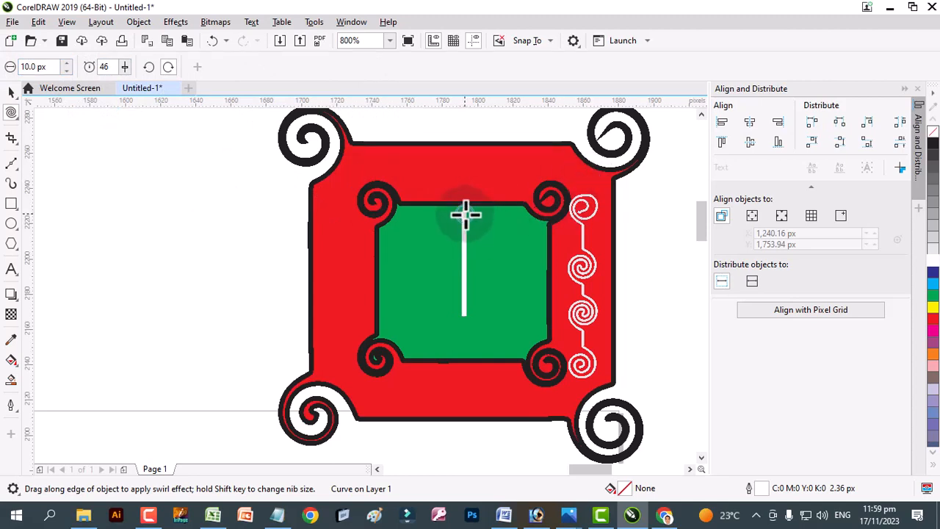
click(466, 214)
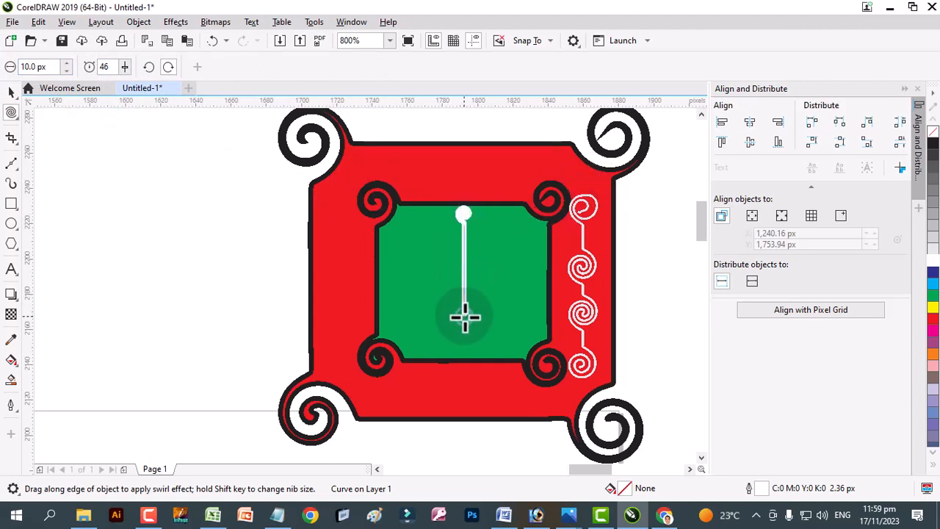
click(464, 317)
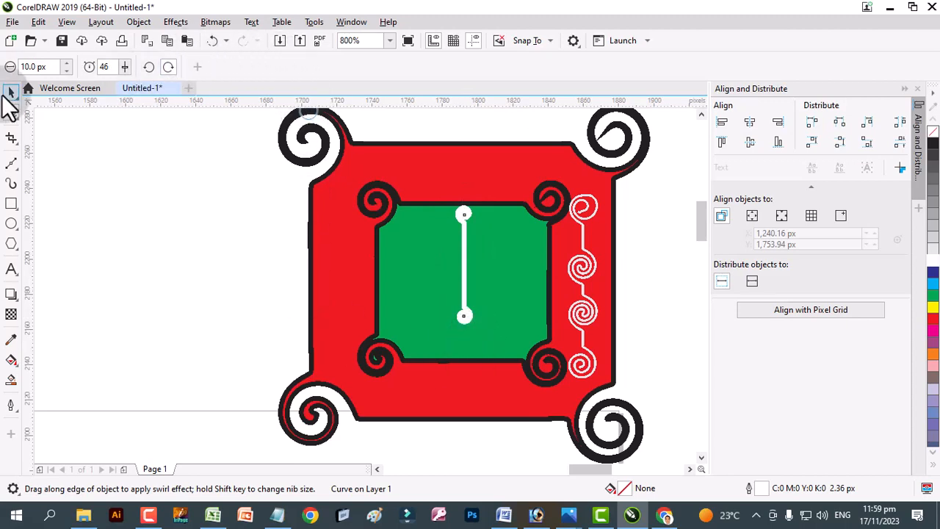
- Set the white twirled line's outline width to Hairline and move it down to the centre of the green shape
click(10, 92)
click(282, 67)
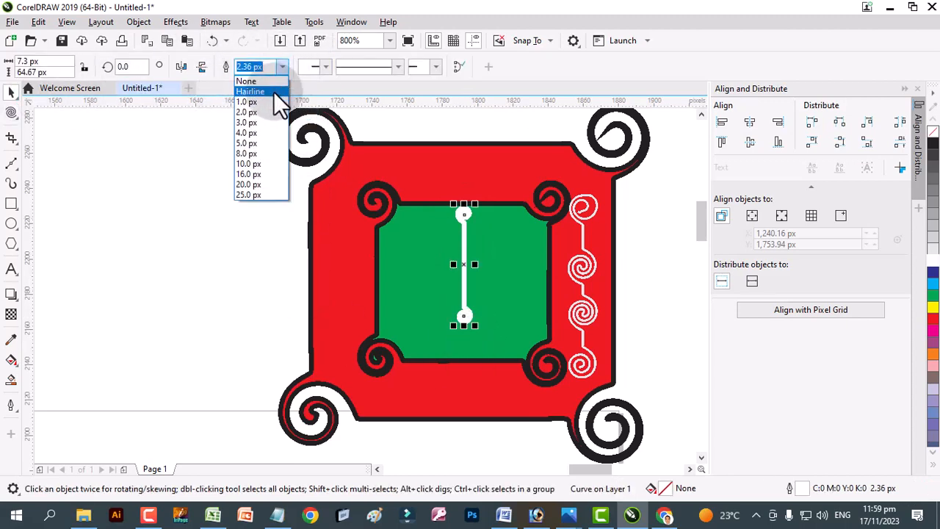
click(370, 198)
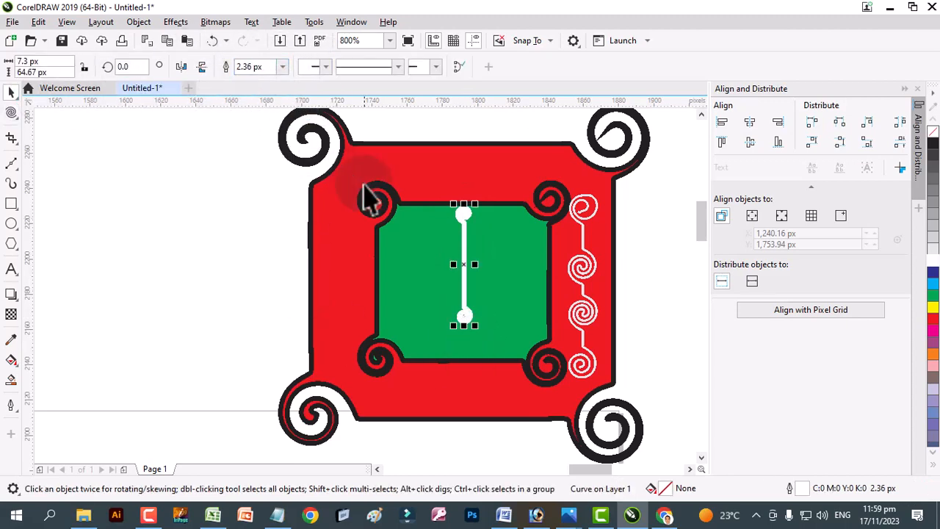
click(282, 66)
click(273, 91)
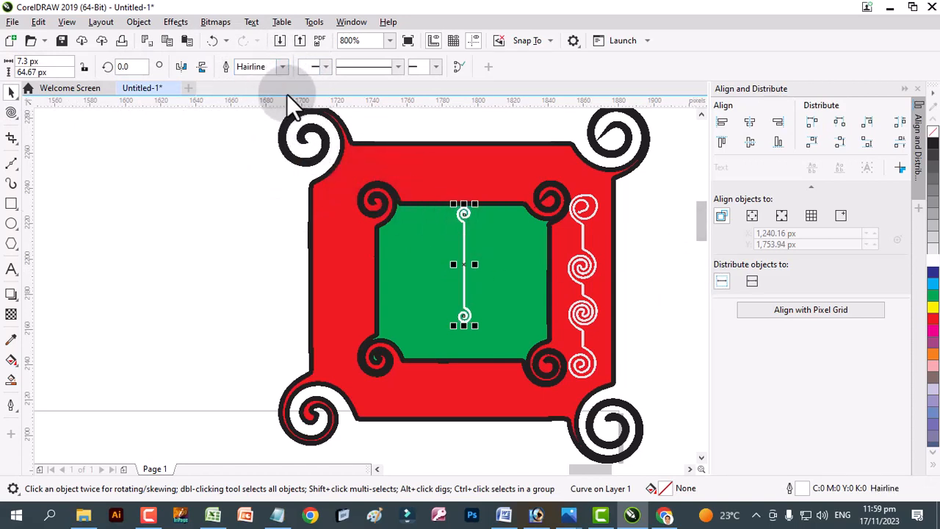
drag(463, 264, 463, 274)
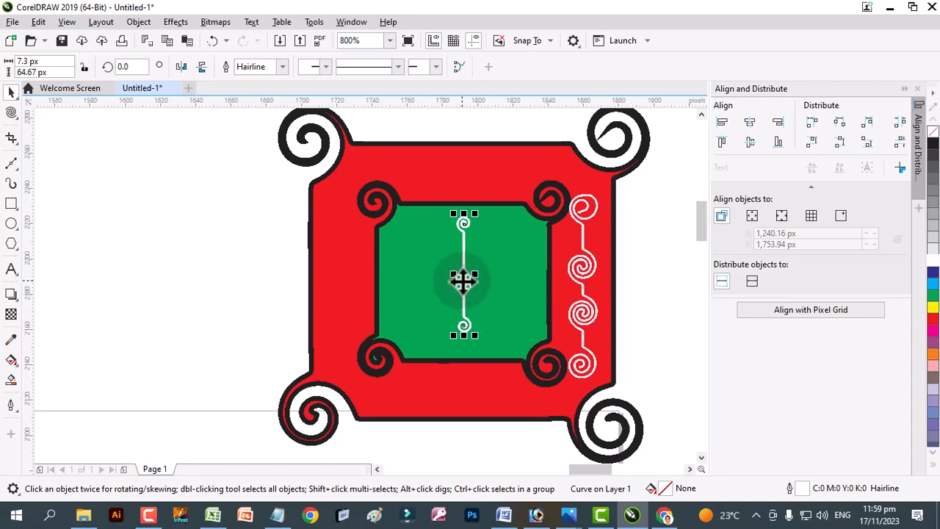
- Rotate a copy of the white twirled line about 18° clockwise around its centre and repeat the operation to form a full radial wheel
click(463, 276)
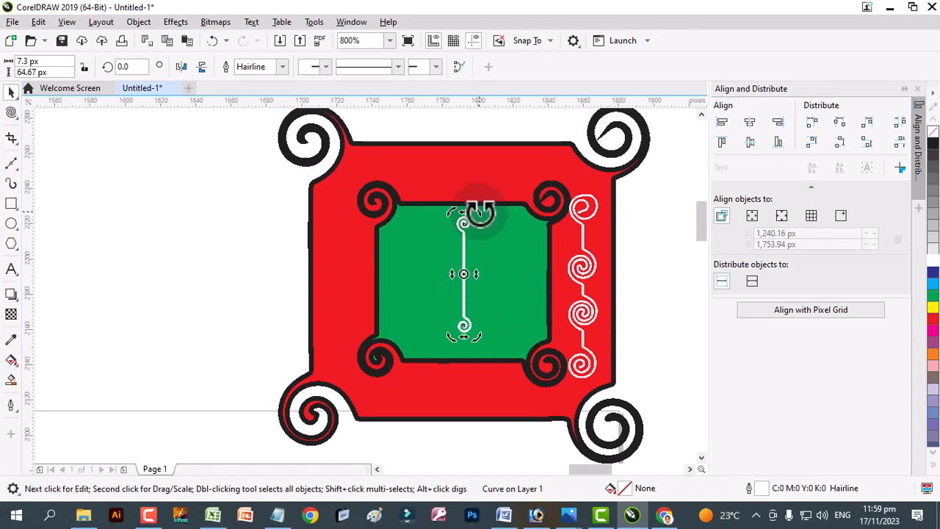
drag(477, 212, 497, 229)
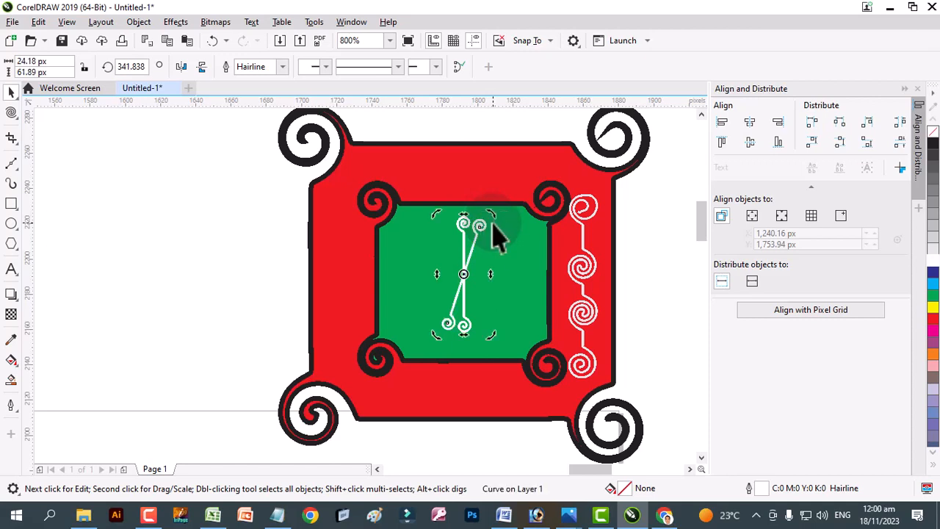
key(ctrl+r)
key(ctrl+r)
key(ctrl+r)
key(ctrl+r)
key(ctrl+r)
key(ctrl+r)
key(ctrl+r)
key(ctrl+r)
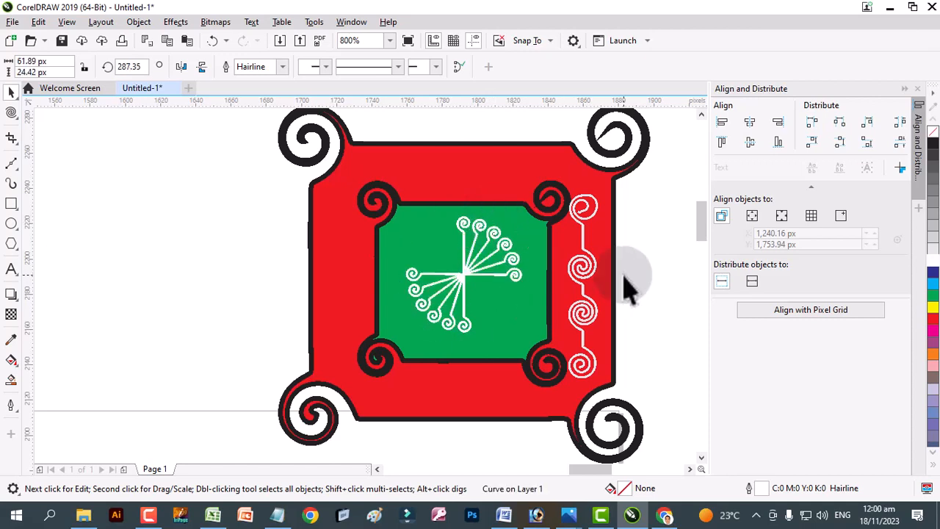
click(653, 257)
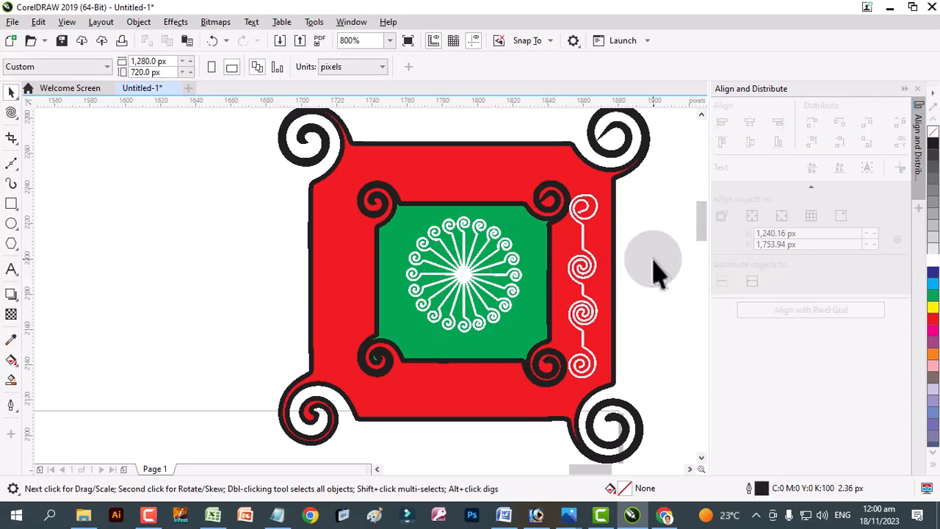
scroll(652, 258, down, 2)
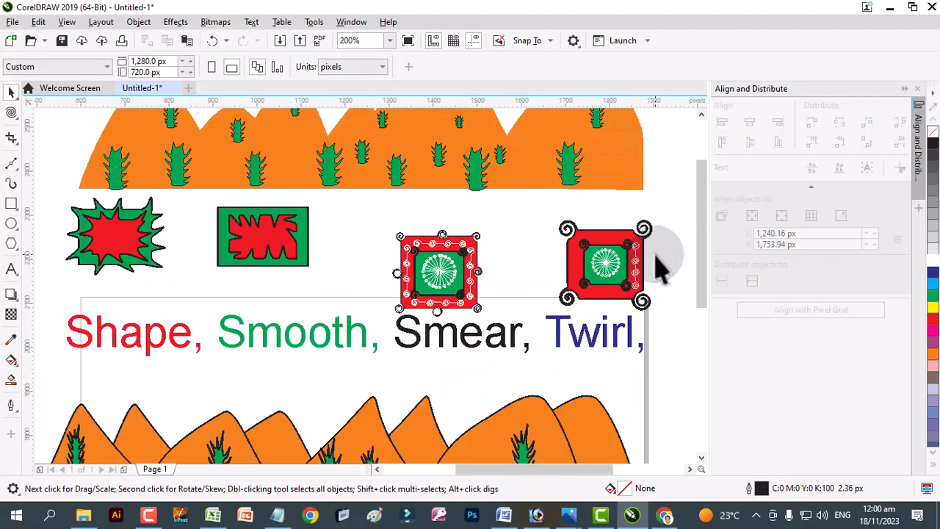
scroll(659, 268, down, 2)
click(14, 116)
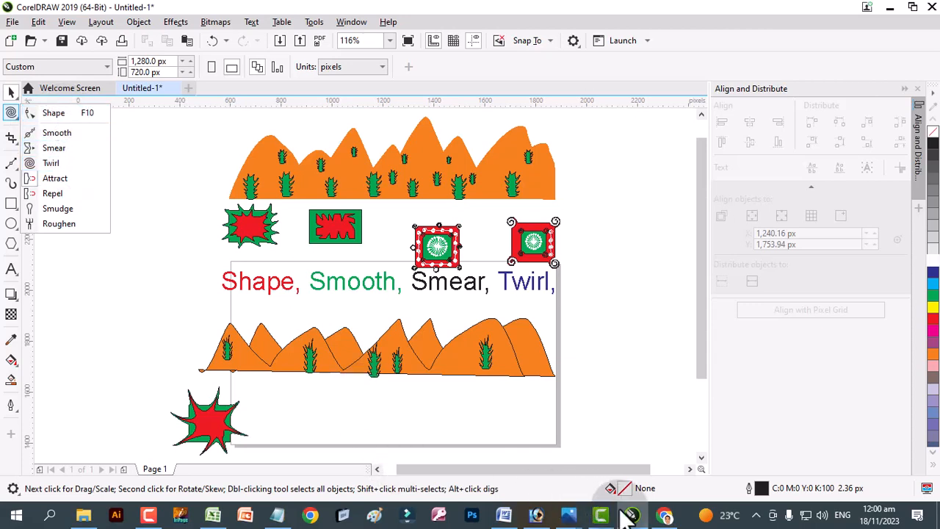
mouse_move(628, 515)
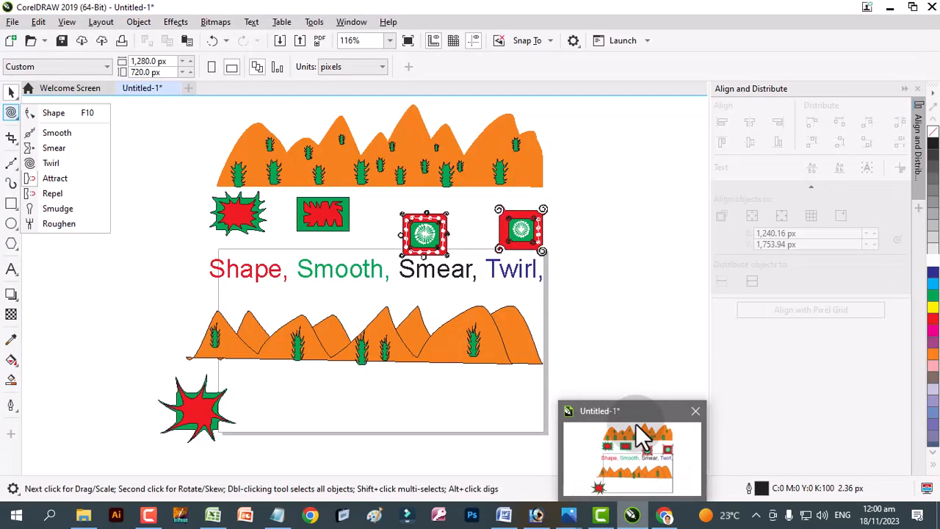